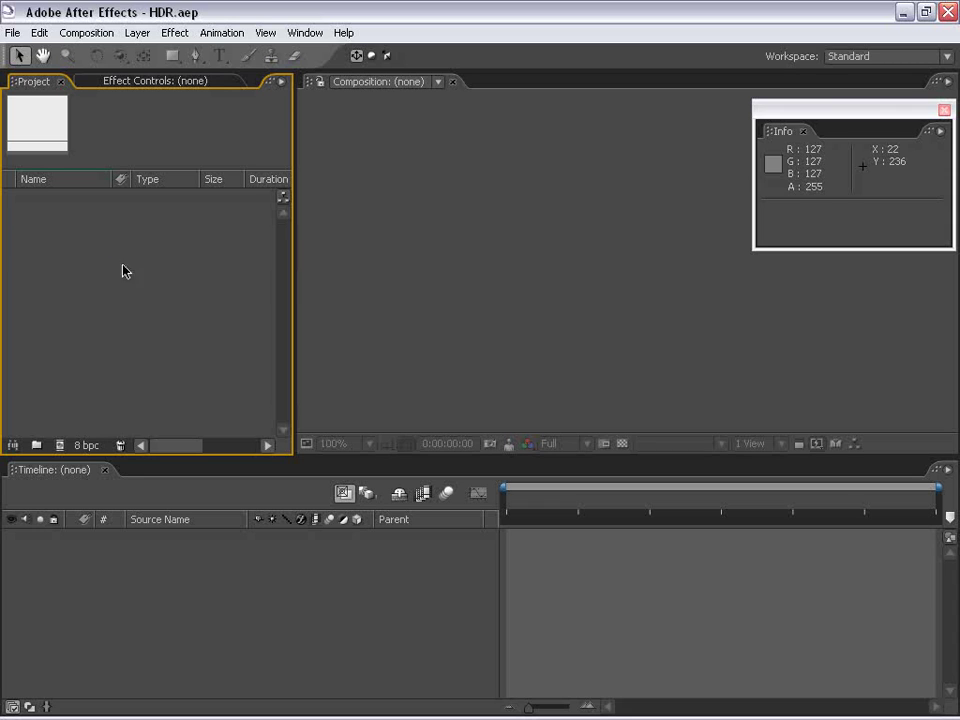
Step: Create a new NTSC DV composition at 720 × 480 with a five-second duration
{"action": "left_click", "coordinate": [86, 32]}
{"action": "left_click", "coordinate": [90, 52]}
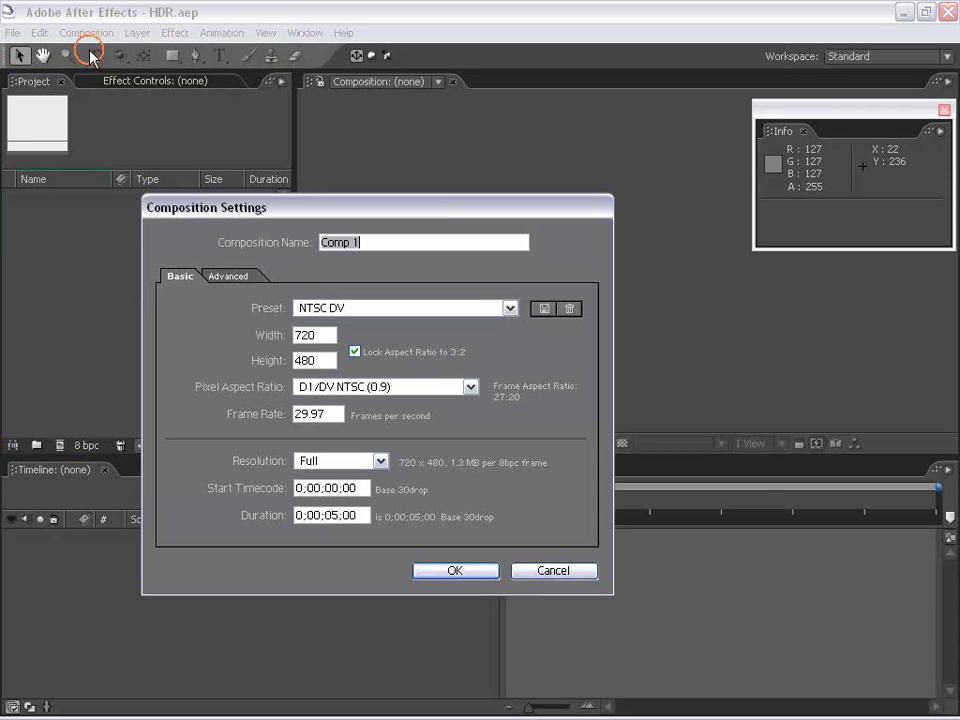
{"action": "left_click", "coordinate": [455, 570]}
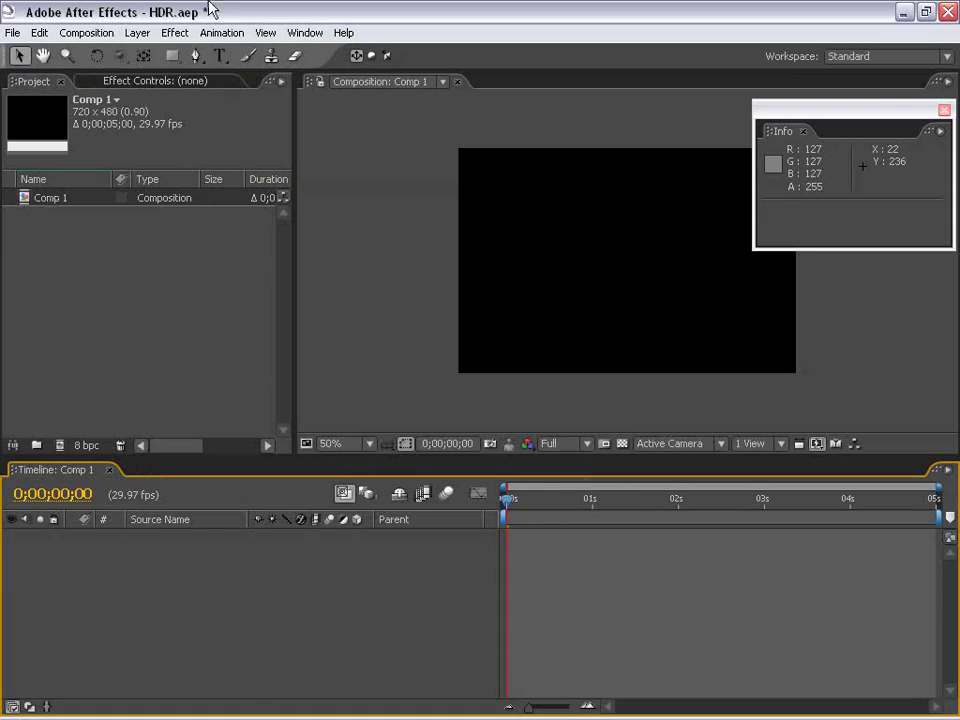
Step: Add a white solid layer of 720 × 480 pixels to the composition
{"action": "left_click", "coordinate": [137, 33]}
{"action": "mouse_move", "coordinate": [140, 52]}
{"action": "left_click", "coordinate": [440, 69]}
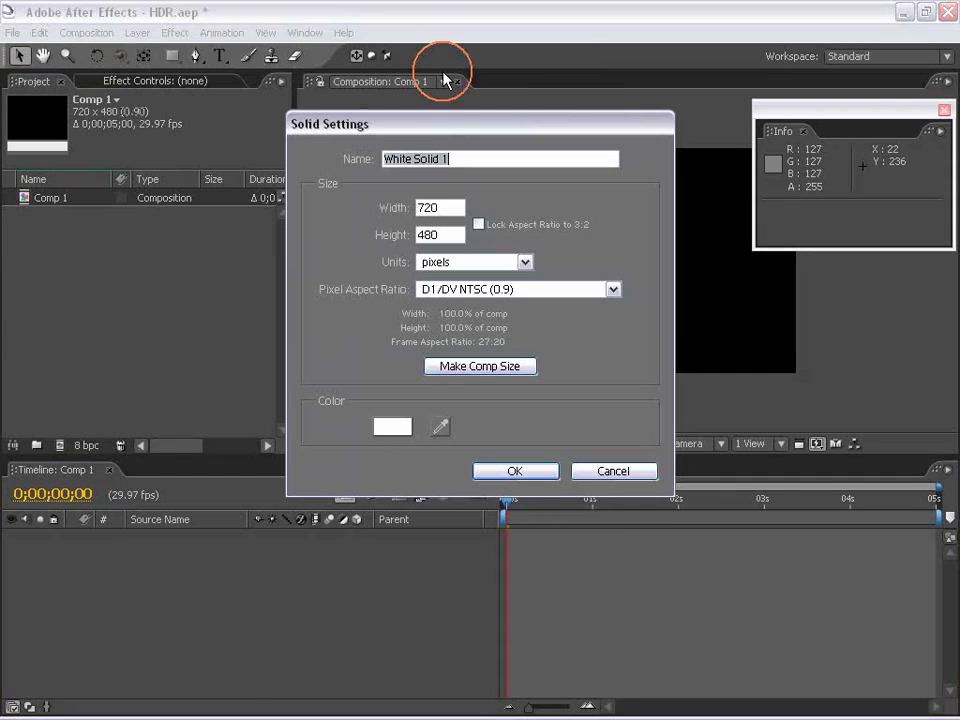
{"action": "left_click", "coordinate": [516, 471]}
Step: Apply the Ramp effect to the white solid
{"action": "left_click", "coordinate": [174, 32]}
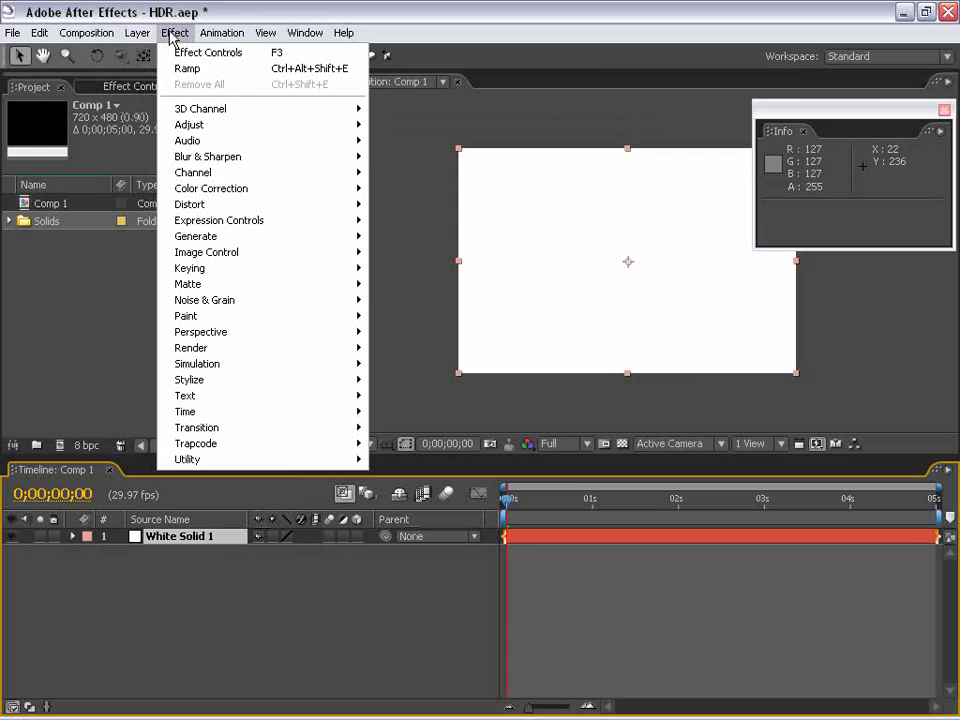
{"action": "mouse_move", "coordinate": [206, 238]}
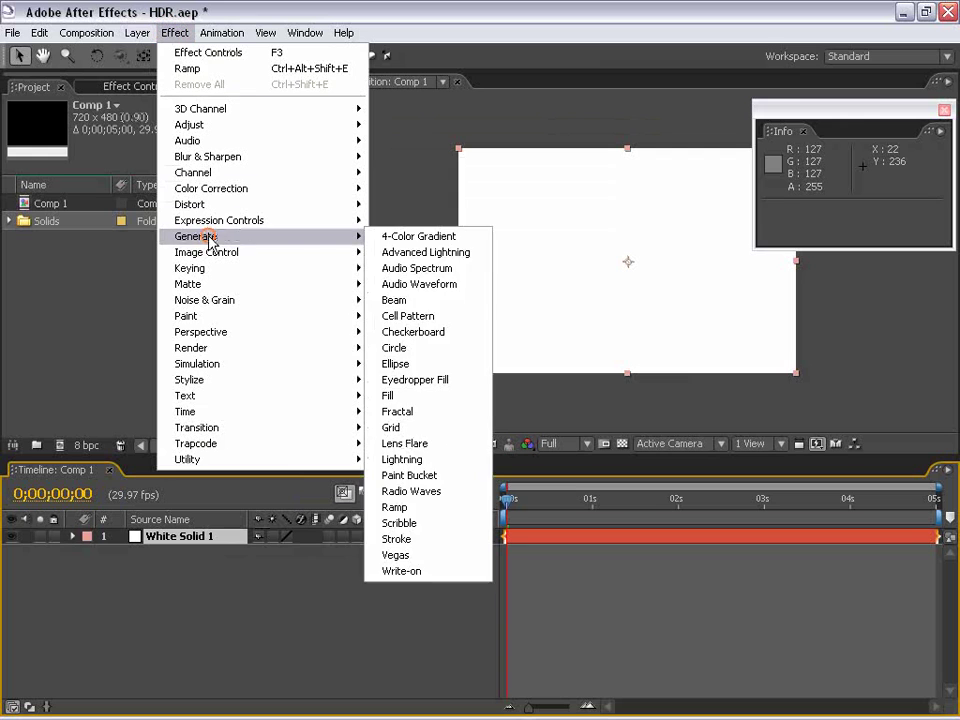
{"action": "left_click", "coordinate": [398, 508]}
Step: Move the ramp's start point to about 360, 46 and its end point to about 360, 430
{"action": "left_click_drag", "start_coordinate": [565, 284], "coordinate": [435, 290]}
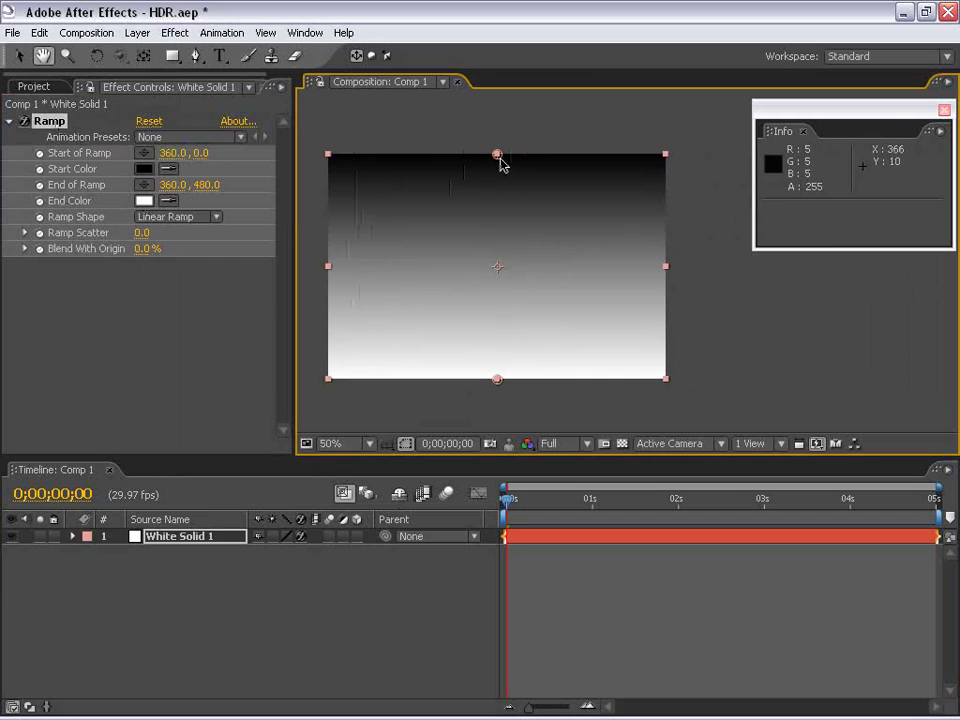
{"action": "left_click_drag", "start_coordinate": [497, 155], "coordinate": [499, 180]}
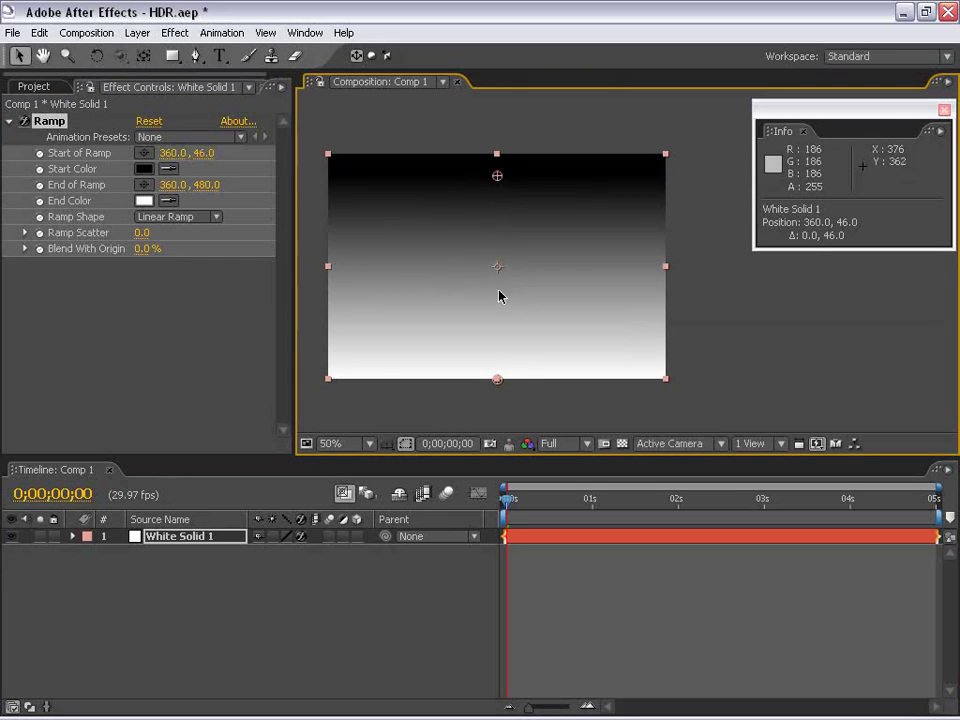
{"action": "left_click_drag", "start_coordinate": [497, 381], "coordinate": [497, 357]}
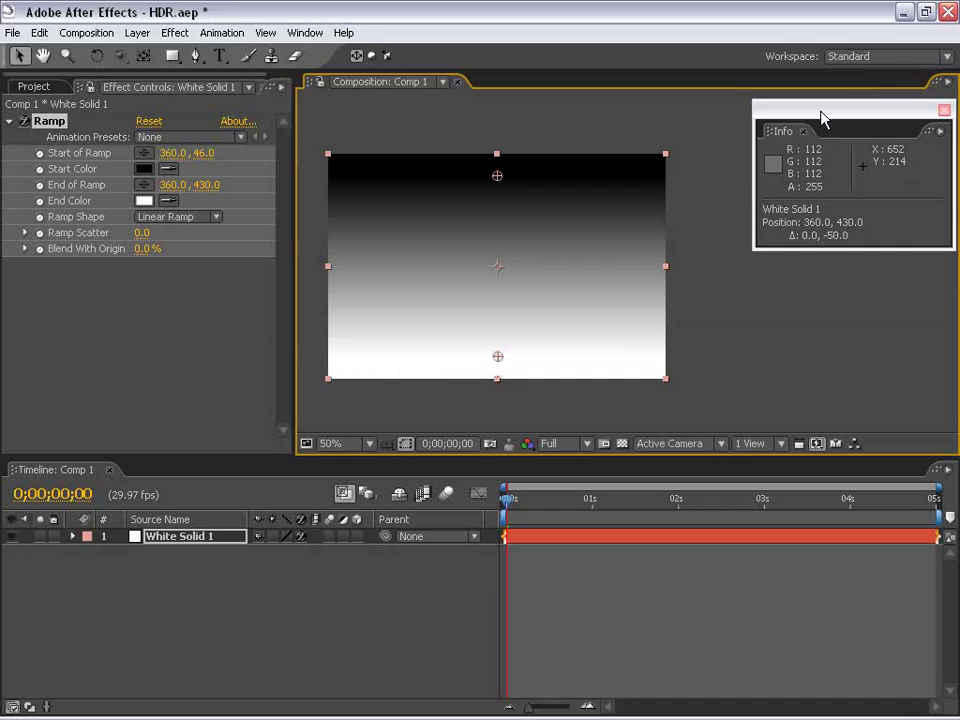
Step: Place the floating Info panel clear of the composition image and switch the project color depth to 32 bpc
{"action": "left_click_drag", "start_coordinate": [810, 111], "coordinate": [787, 138]}
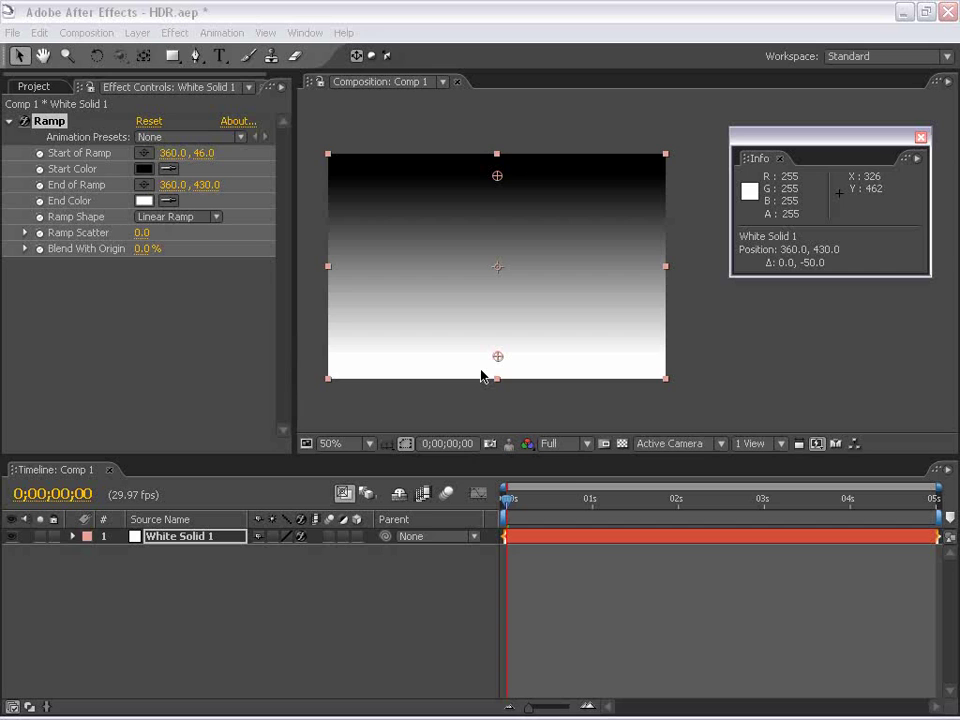
{"action": "left_click", "coordinate": [33, 86]}
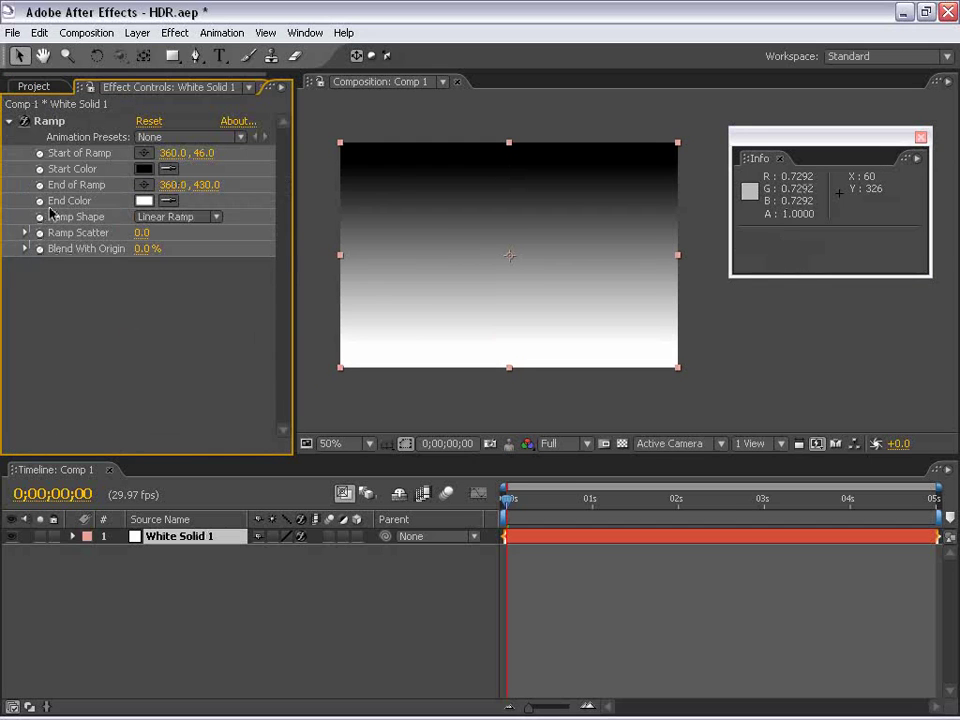
Step: Set the Ramp effect's end color to 4 for each of red, green and blue
{"action": "left_click", "coordinate": [144, 200]}
{"action": "left_click_drag", "start_coordinate": [400, 154], "coordinate": [387, 220]}
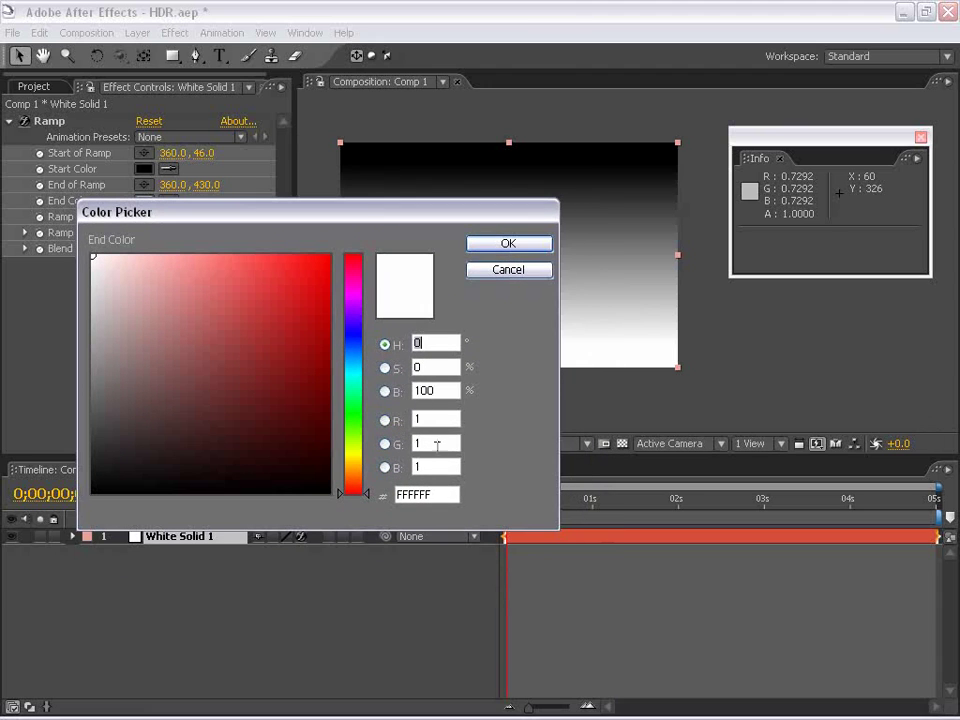
{"action": "left_click_drag", "start_coordinate": [446, 214], "coordinate": [488, 264]}
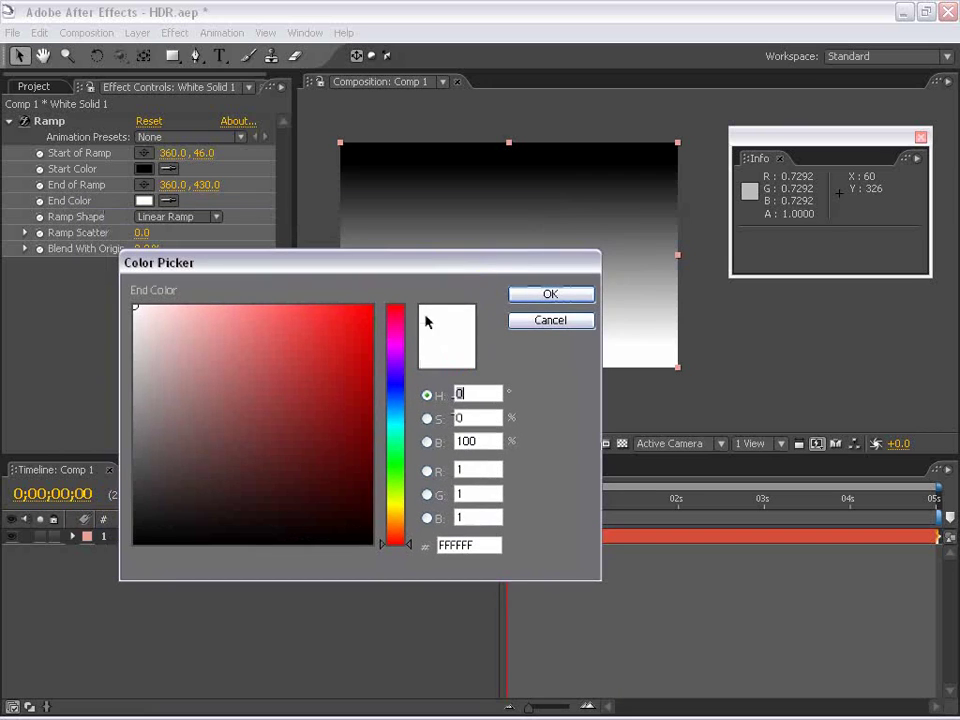
{"action": "left_click_drag", "start_coordinate": [266, 266], "coordinate": [289, 306]}
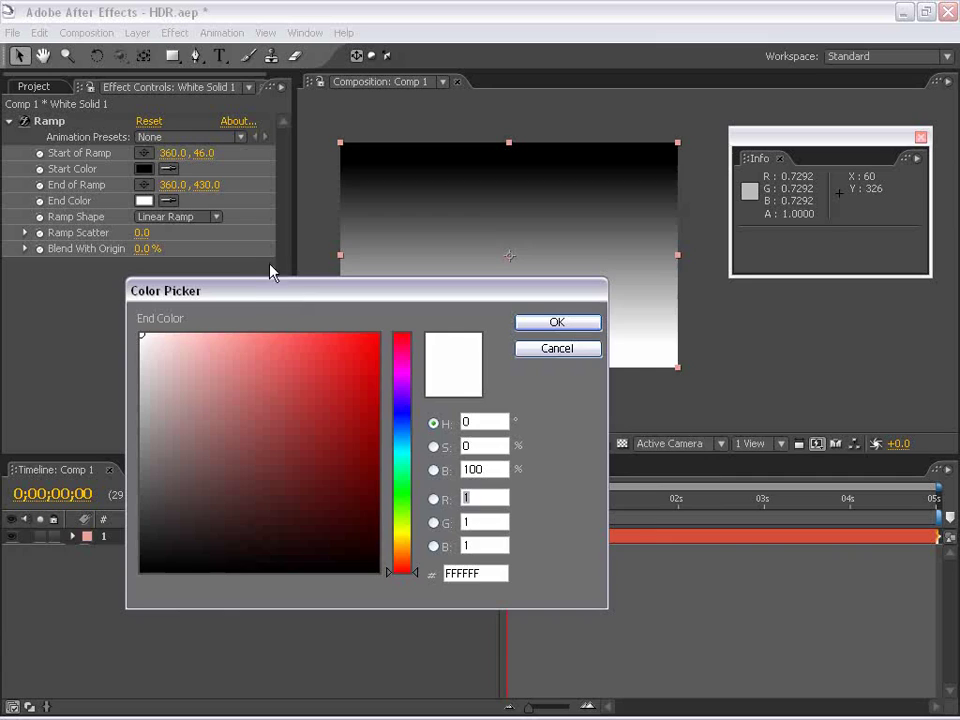
{"action": "left_click_drag", "start_coordinate": [245, 295], "coordinate": [197, 279]}
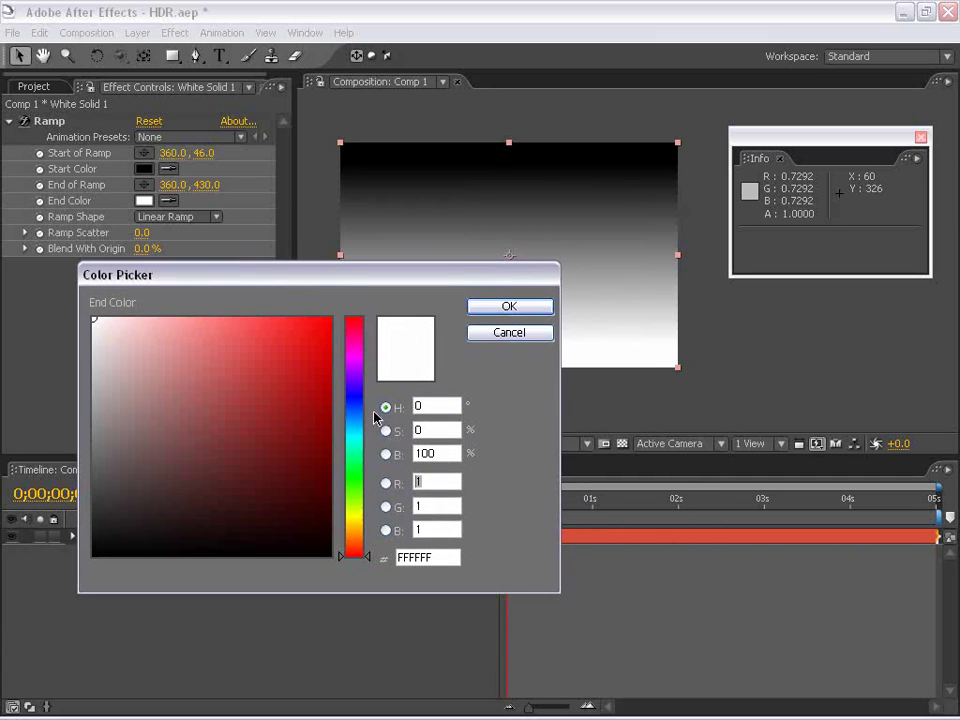
{"action": "left_click", "coordinate": [450, 481]}
{"action": "double_click", "coordinate": [426, 481]}
{"action": "type", "text": "4"}
{"action": "key", "text": "Tab"}
{"action": "type", "text": "4"}
{"action": "key", "text": "Tab"}
{"action": "type", "text": "4"}
{"action": "left_click", "coordinate": [508, 306]}
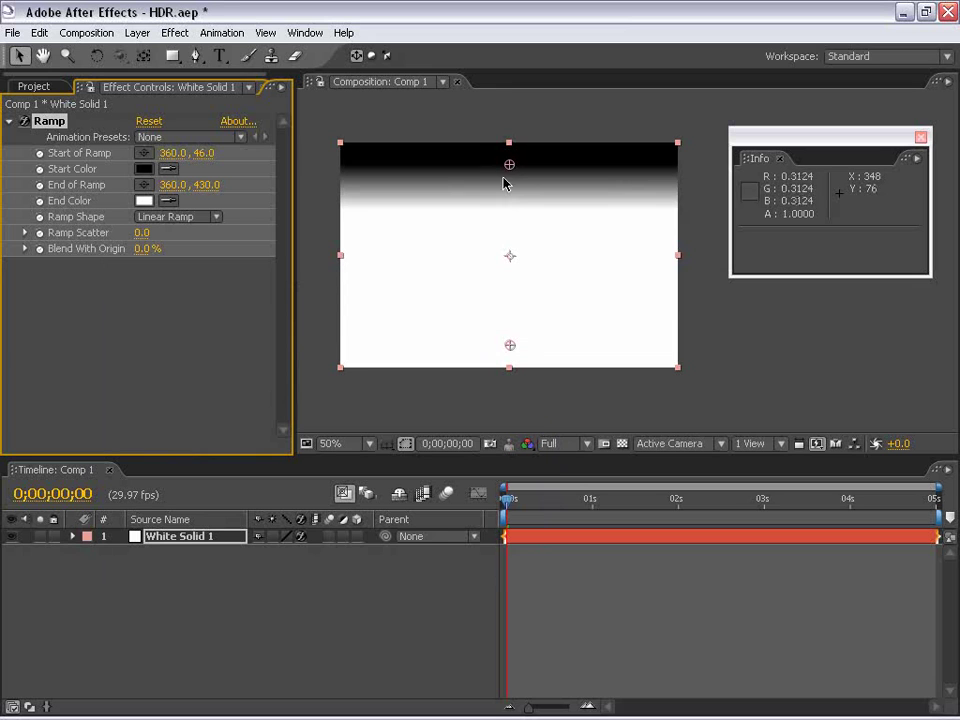
Step: Move the ramp's start point to about 360, 4 and its end point to about 360, 480
{"action": "left_click_drag", "start_coordinate": [510, 165], "coordinate": [510, 148]}
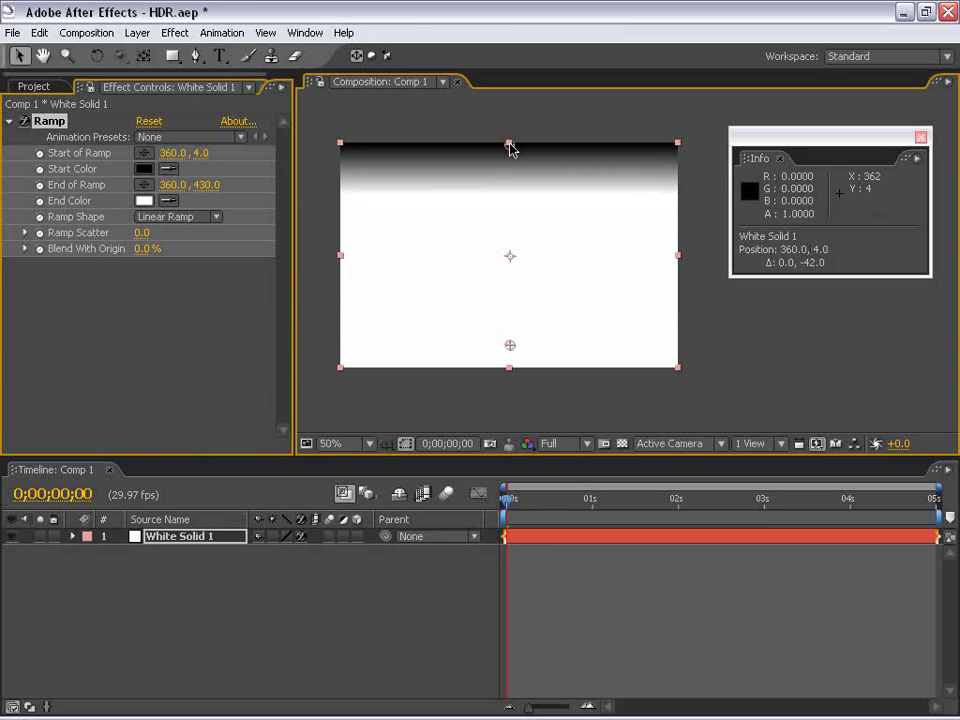
{"action": "left_click_drag", "start_coordinate": [510, 345], "coordinate": [510, 370]}
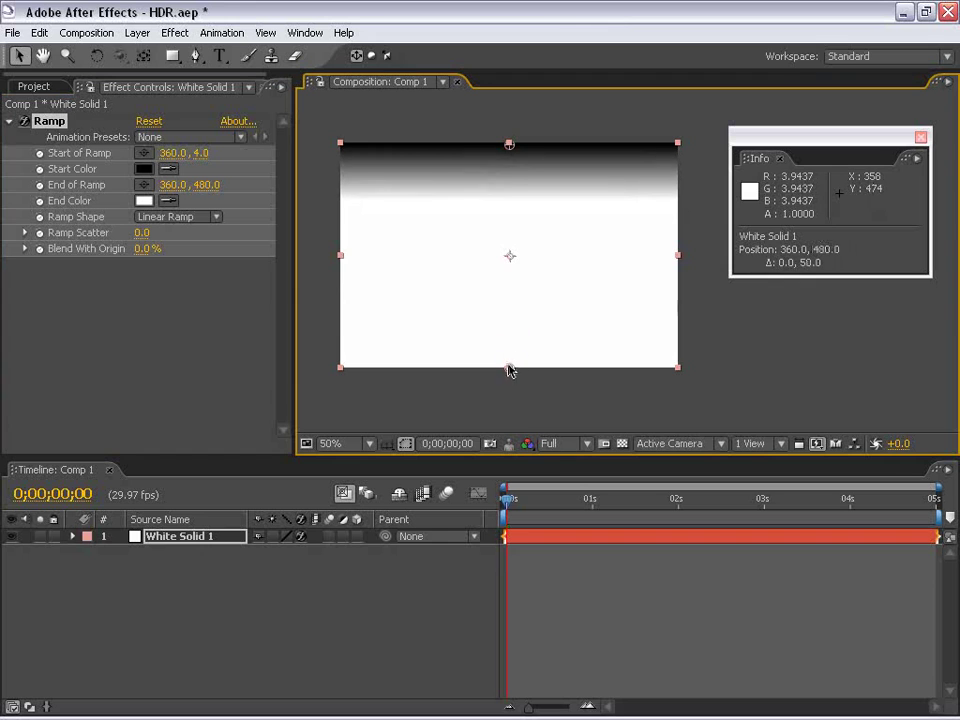
Step: Examine the floating-point pixel values along the gradient from its dark top edge to its bright bottom edge
{"action": "scroll", "coordinate": [446, 200], "scroll_direction": "up", "scroll_amount": 2}
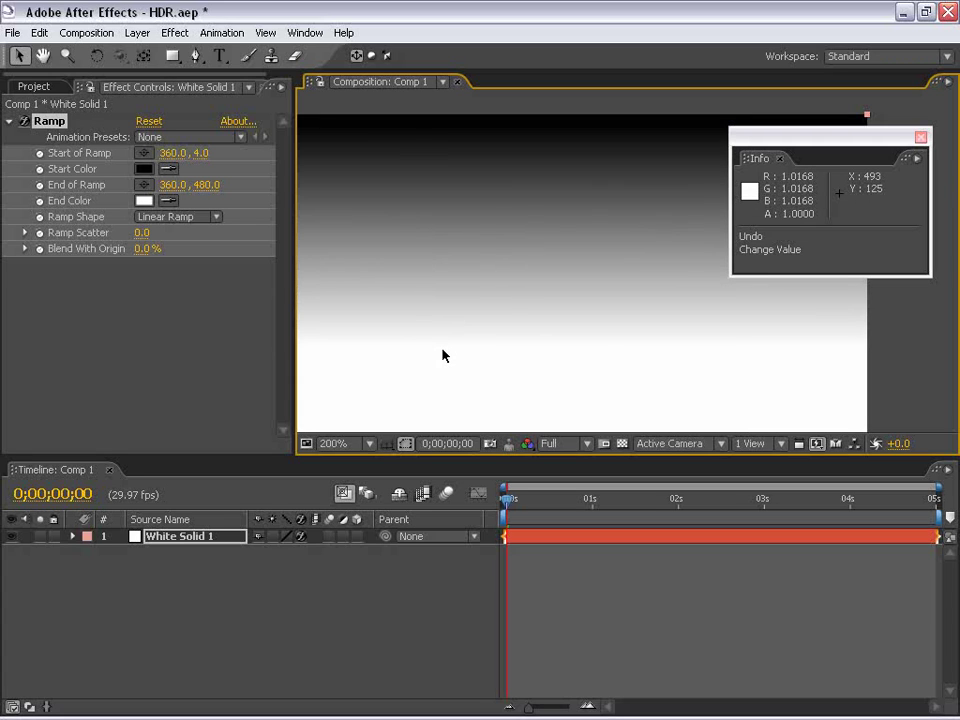
{"action": "scroll", "coordinate": [443, 355], "scroll_direction": "down", "scroll_amount": 1}
{"action": "scroll", "coordinate": [480, 300], "scroll_direction": "down", "scroll_amount": 1}
{"action": "left_click_drag", "start_coordinate": [476, 268], "coordinate": [474, 183]}
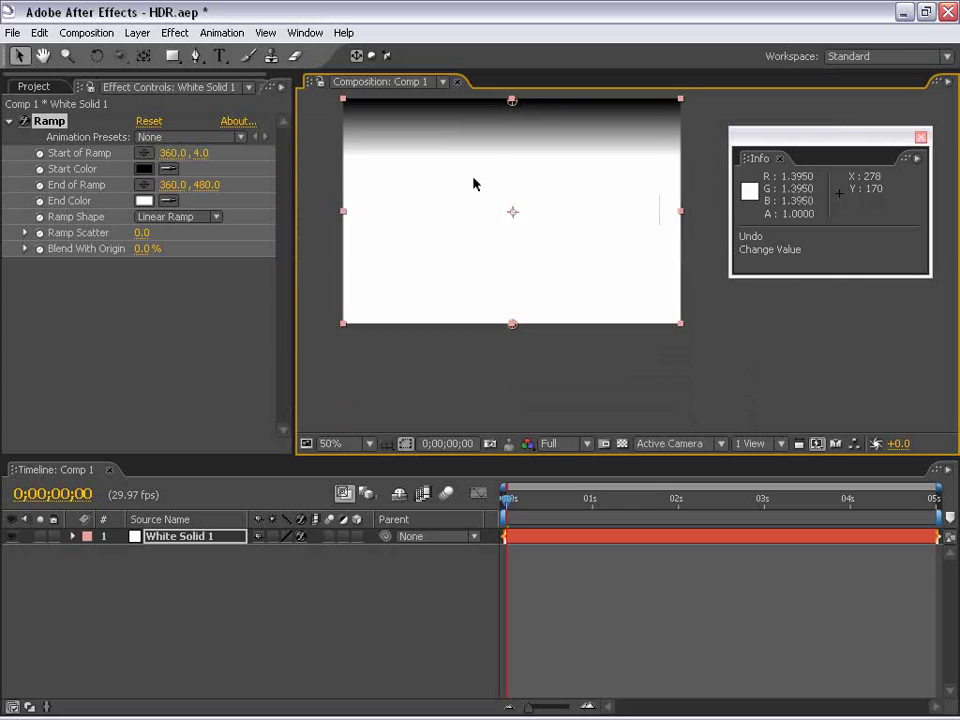
{"action": "scroll", "coordinate": [444, 264], "scroll_direction": "up", "scroll_amount": 1}
{"action": "left_click_drag", "start_coordinate": [444, 264], "coordinate": [555, 273]}
{"action": "scroll", "coordinate": [510, 219], "scroll_direction": "down", "scroll_amount": 1}
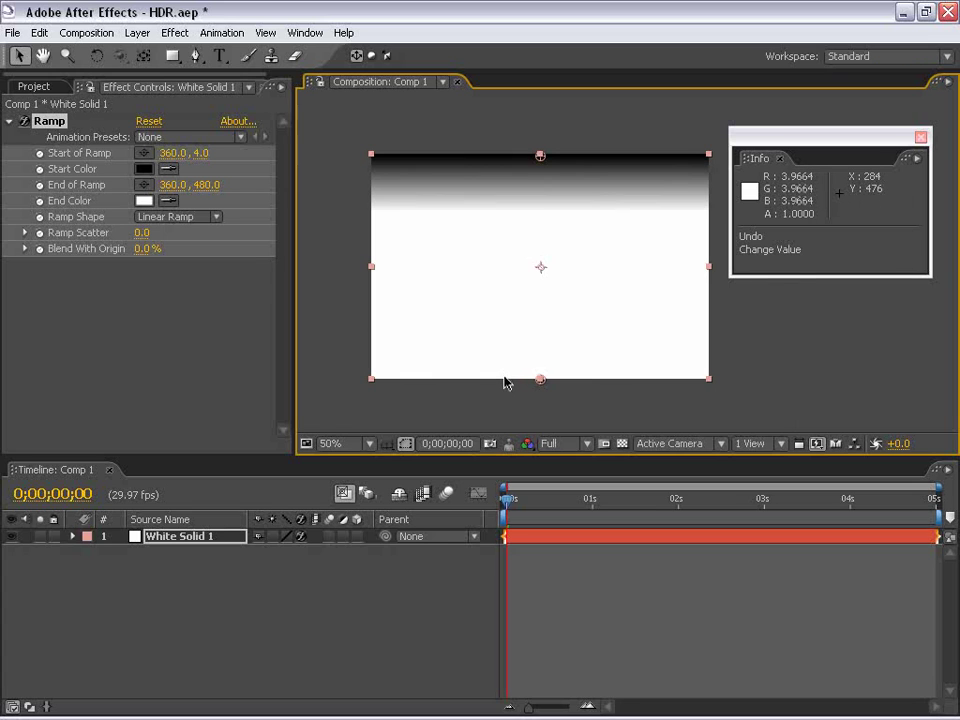
{"action": "left_click_drag", "start_coordinate": [627, 323], "coordinate": [602, 321]}
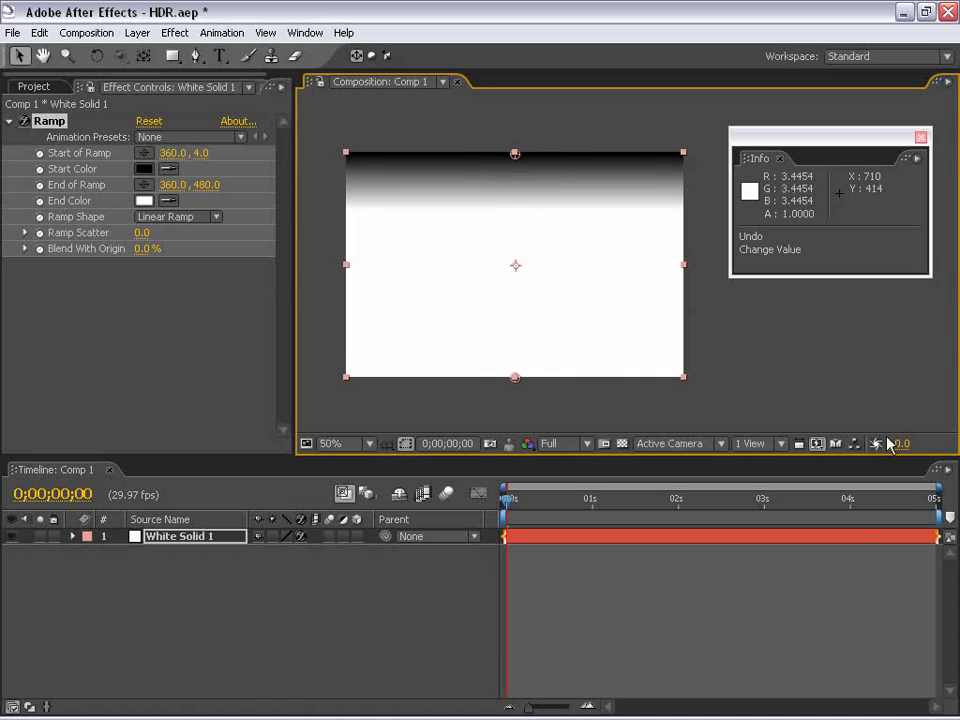
Step: Preview the gradient with the composition view's exposure lowered to about -5.1 and, after a reset, to about -6.3
{"action": "left_click_drag", "start_coordinate": [898, 443], "coordinate": [853, 447]}
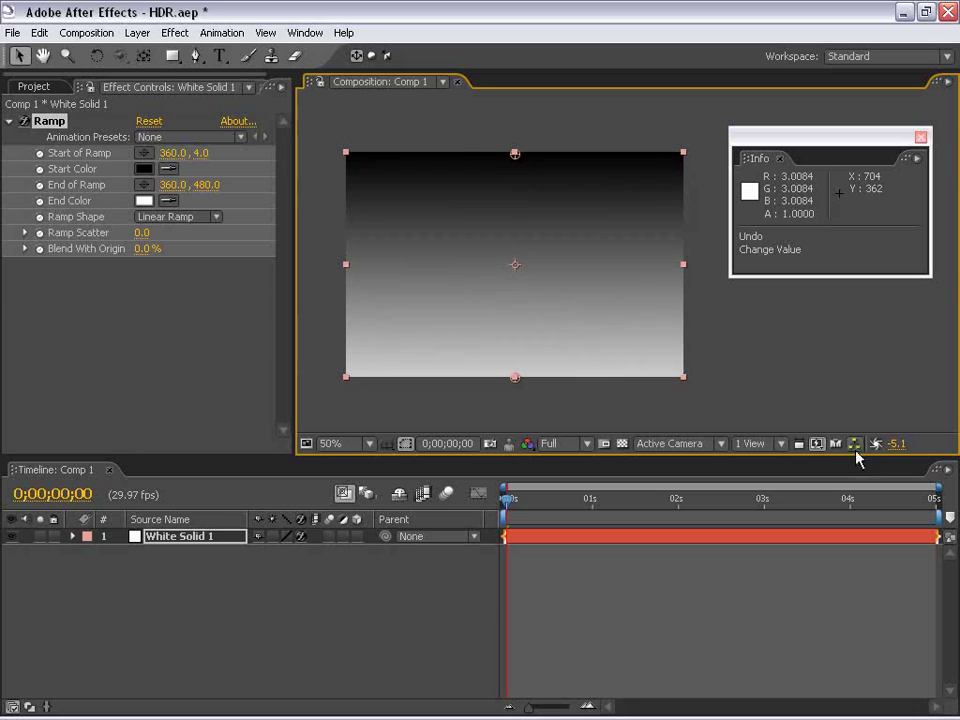
{"action": "left_click", "coordinate": [876, 444]}
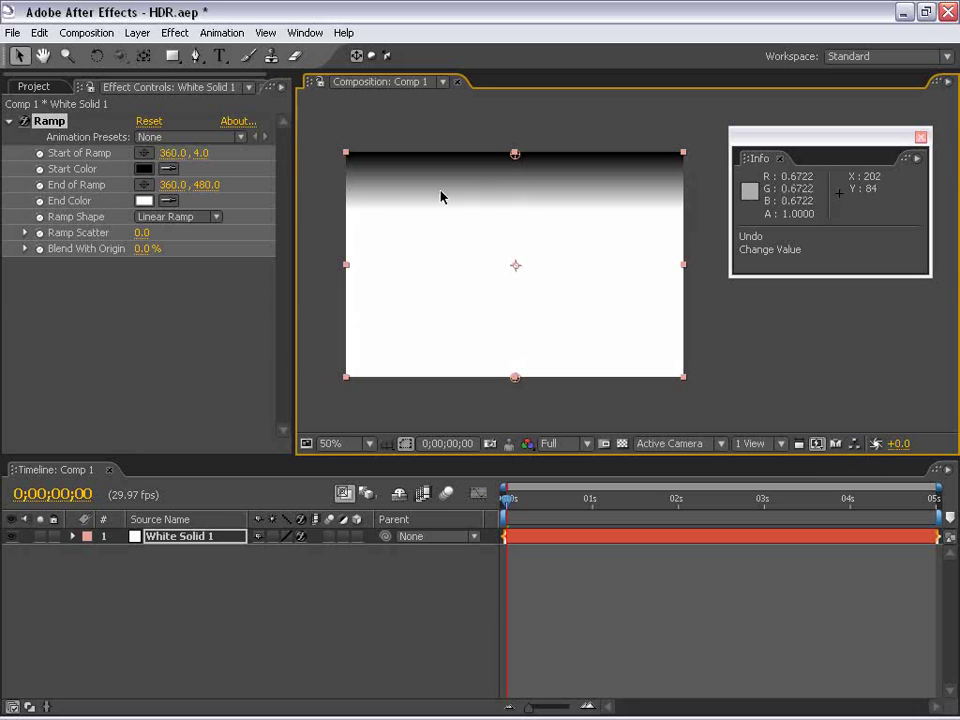
{"action": "left_click_drag", "start_coordinate": [516, 251], "coordinate": [537, 252]}
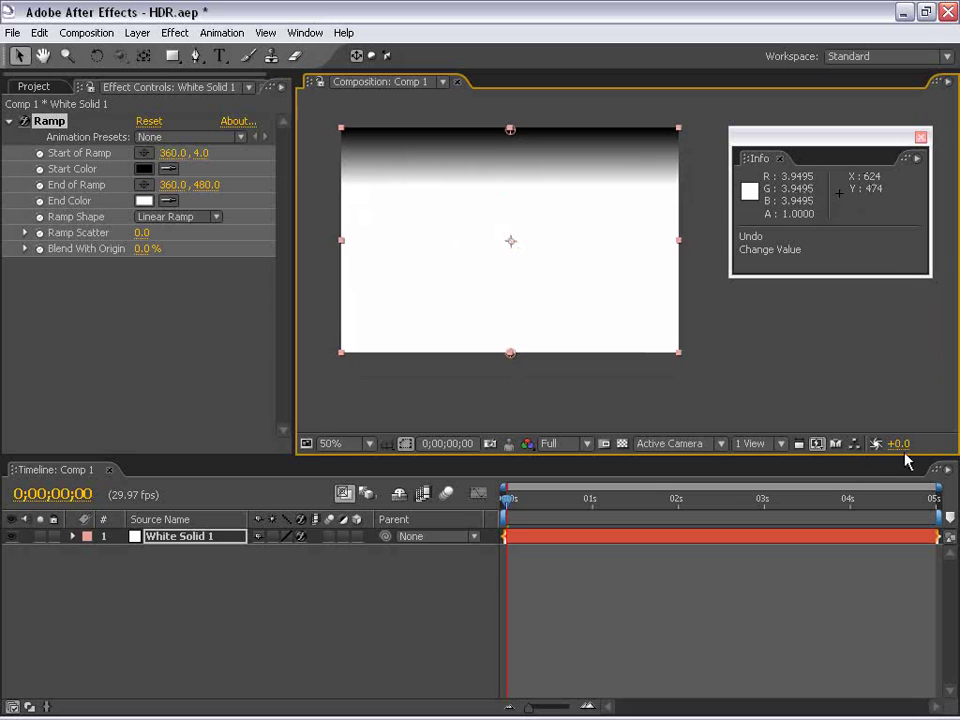
{"action": "left_click_drag", "start_coordinate": [896, 444], "coordinate": [852, 445]}
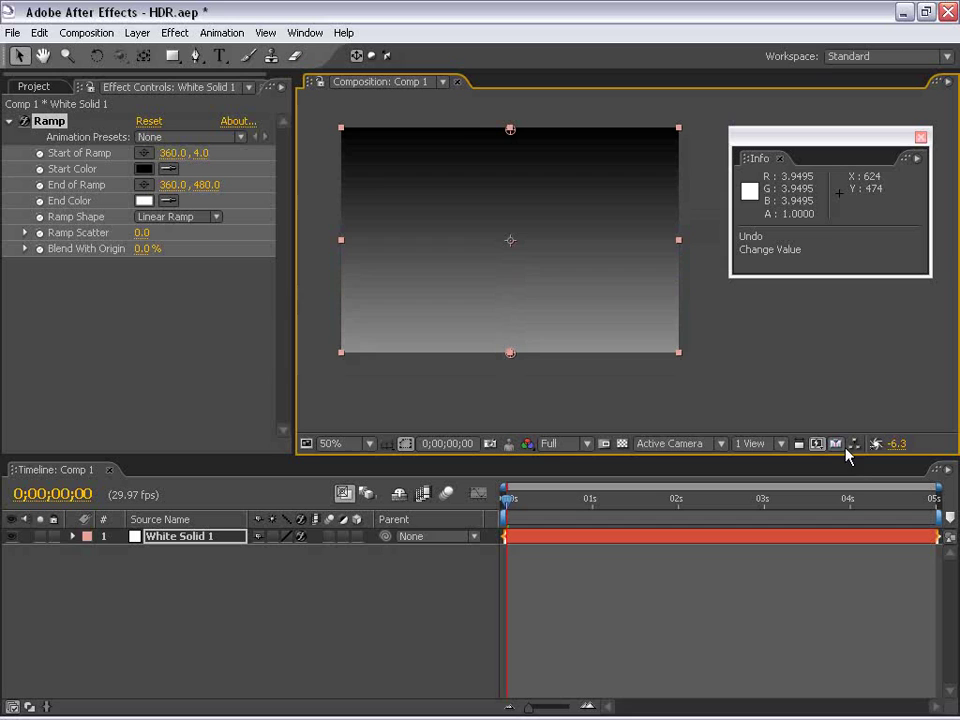
Step: Undo the last move of the ramp's end point and reset the composition view's exposure
{"action": "key", "text": "ctrl+z"}
{"action": "left_click", "coordinate": [875, 443]}
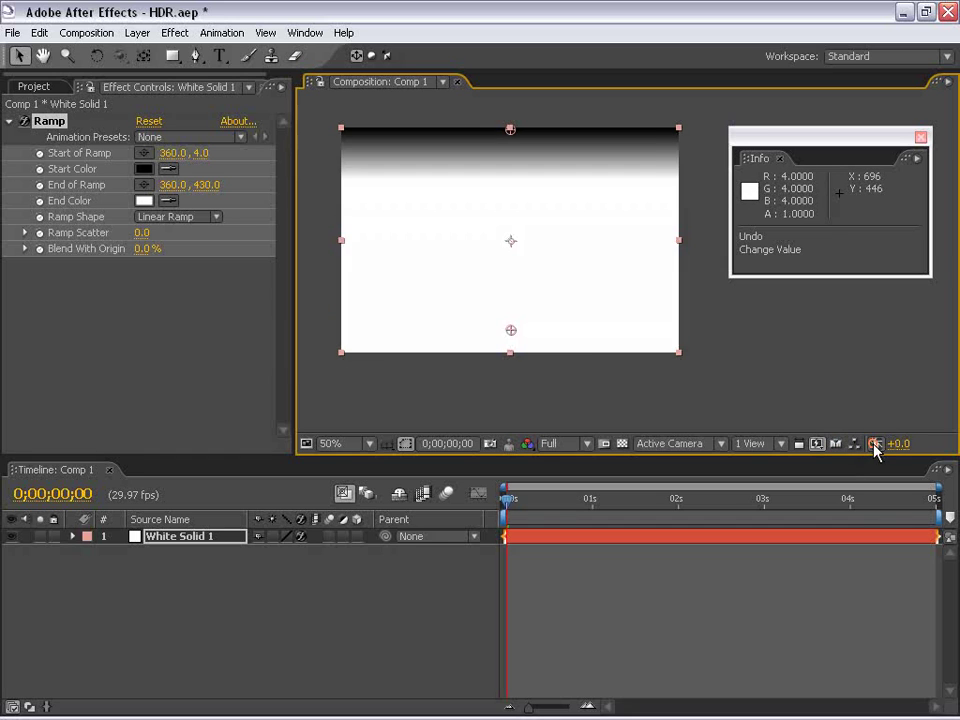
Step: Apply the Exposure color correction effect to the white solid
{"action": "left_click_drag", "start_coordinate": [653, 290], "coordinate": [674, 323]}
{"action": "left_click_drag", "start_coordinate": [490, 250], "coordinate": [538, 257]}
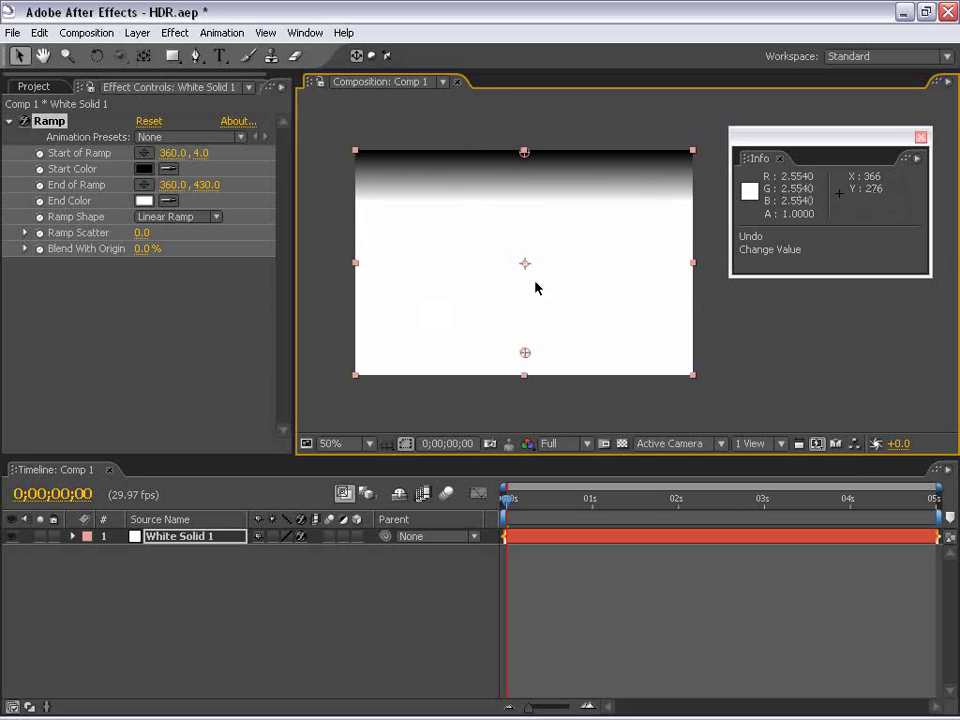
{"action": "left_click_drag", "start_coordinate": [604, 279], "coordinate": [532, 235]}
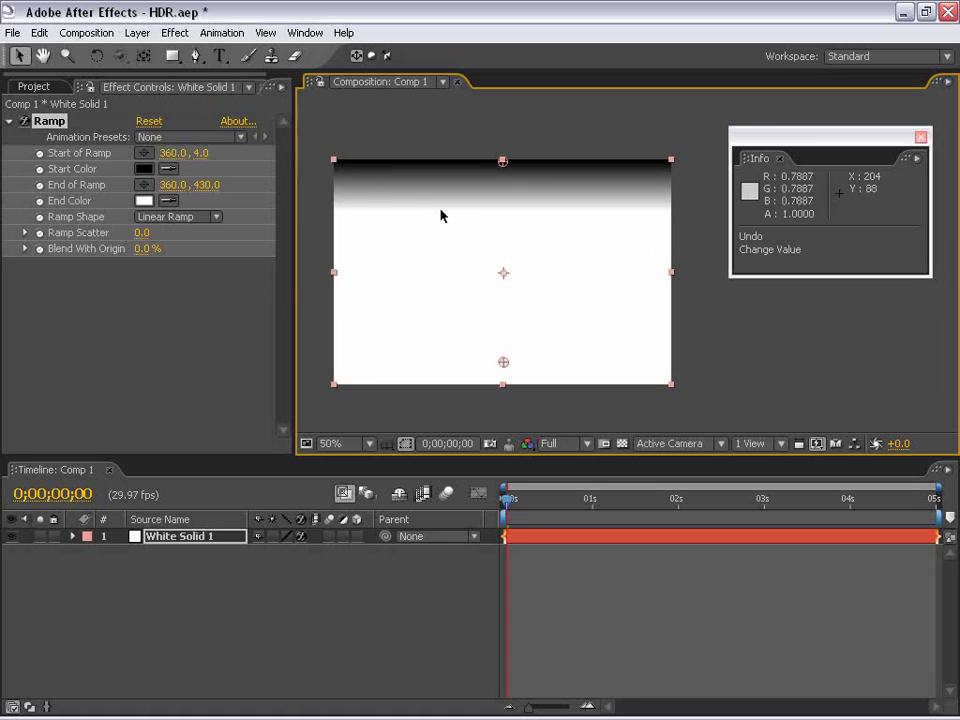
{"action": "left_click", "coordinate": [175, 34]}
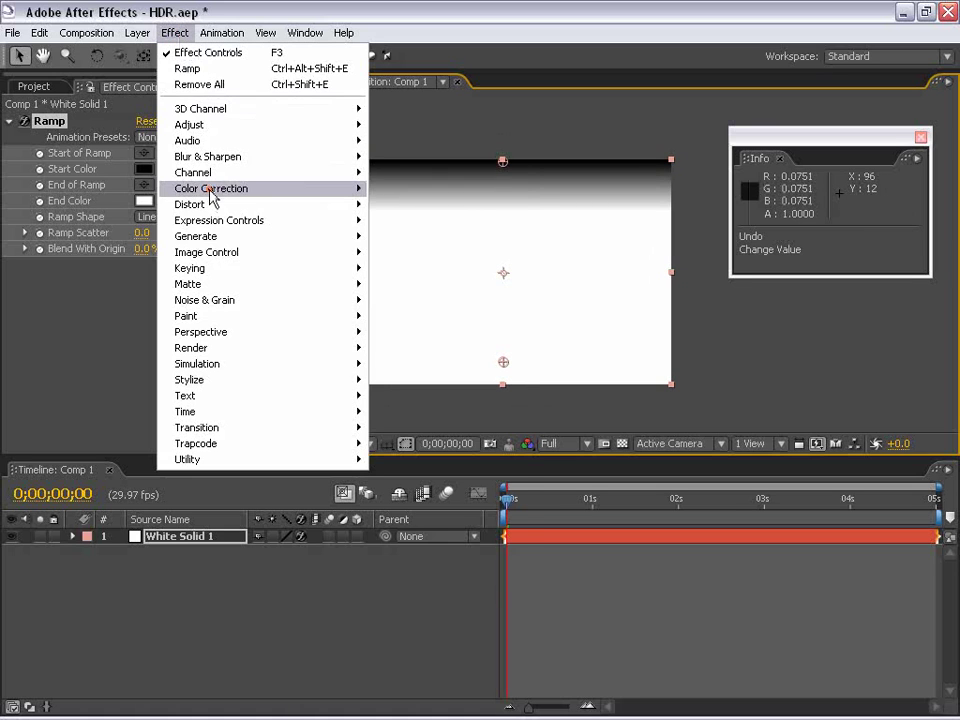
{"action": "mouse_move", "coordinate": [230, 189]}
{"action": "left_click", "coordinate": [403, 427]}
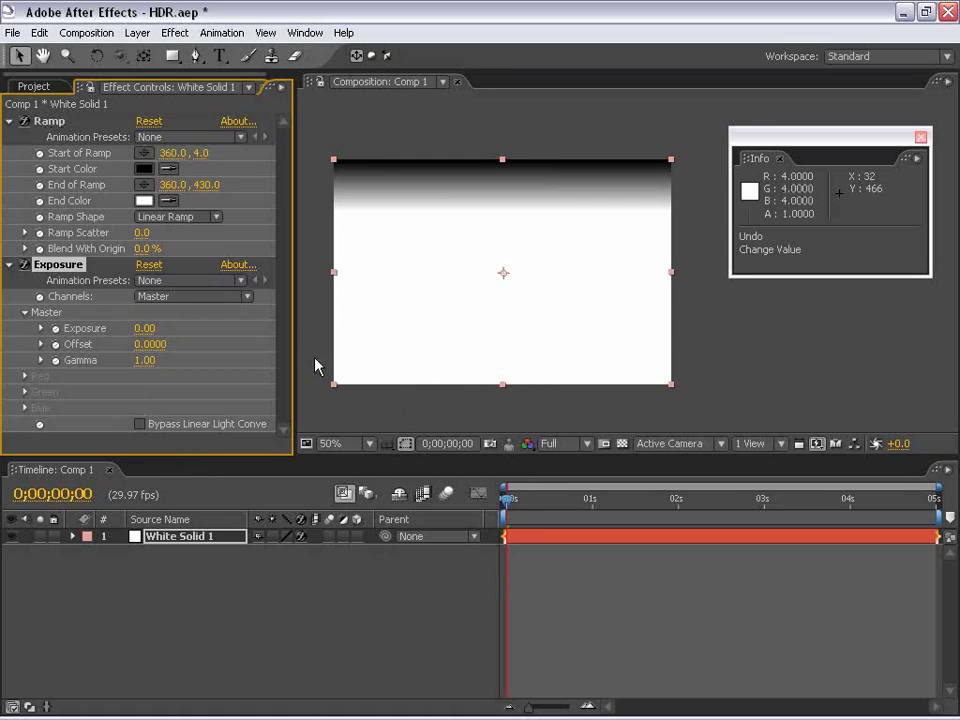
Step: Try lowering the master exposure in the solid's Exposure effect and inspect the gradient up close
{"action": "left_click_drag", "start_coordinate": [145, 328], "coordinate": [96, 328]}
{"action": "scroll", "coordinate": [521, 347], "scroll_direction": "up", "scroll_amount": 2}
{"action": "left_click_drag", "start_coordinate": [521, 347], "coordinate": [547, 249]}
{"action": "scroll", "coordinate": [547, 249], "scroll_direction": "down", "scroll_amount": 2}
{"action": "left_click_drag", "start_coordinate": [489, 229], "coordinate": [500, 294]}
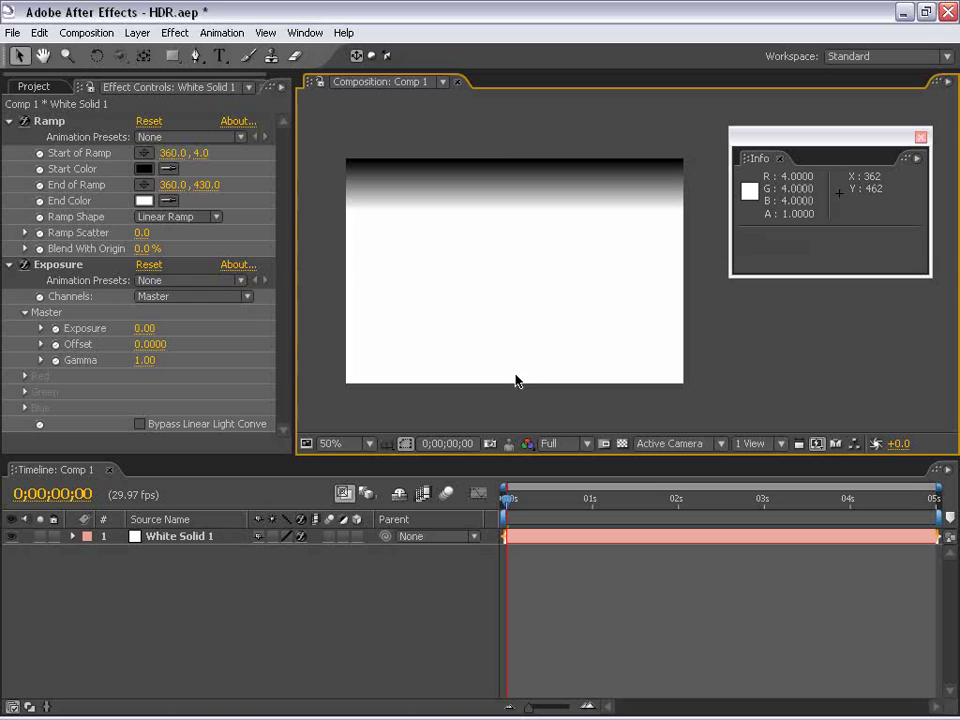
{"action": "left_click", "coordinate": [555, 594]}
{"action": "left_click", "coordinate": [398, 90]}
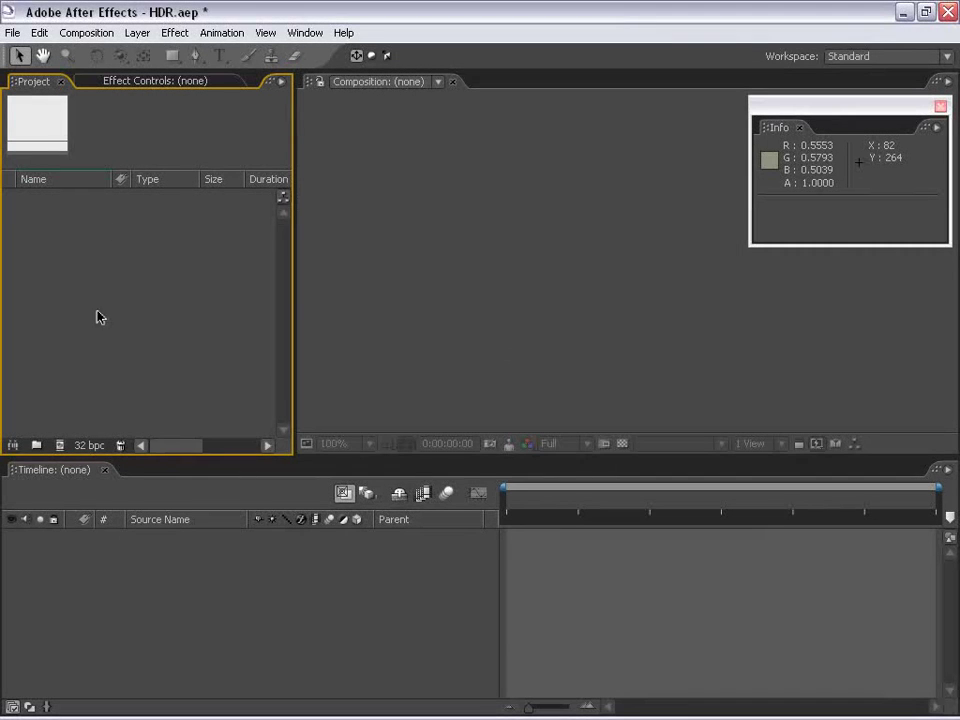
Step: Import car.hdr from the Footage folder and briefly open it for viewing
{"action": "double_click", "coordinate": [138, 259]}
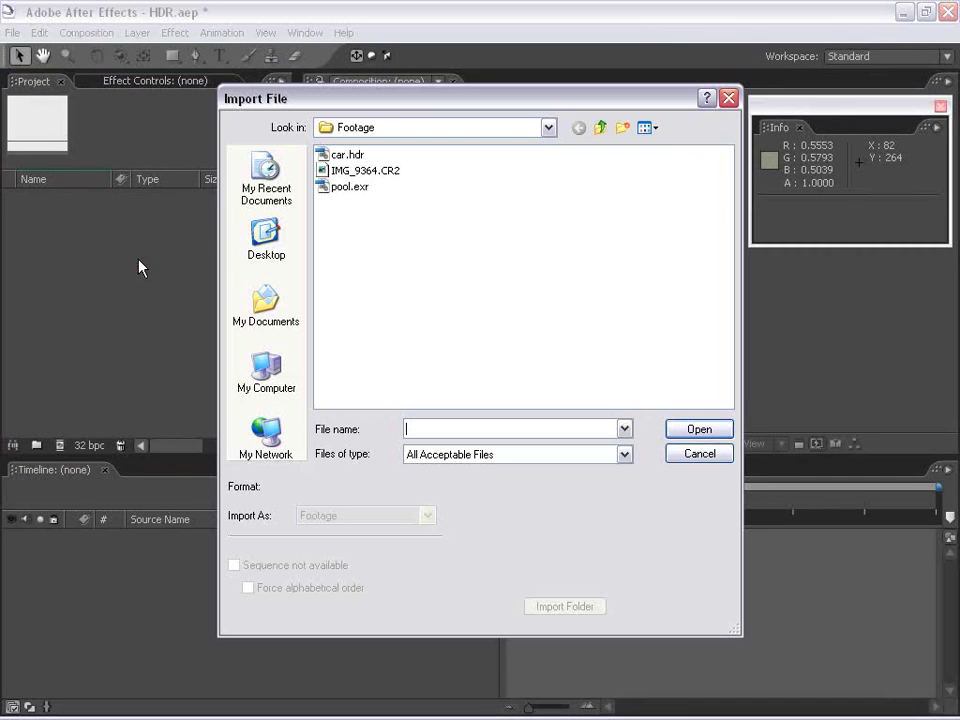
{"action": "double_click", "coordinate": [340, 156]}
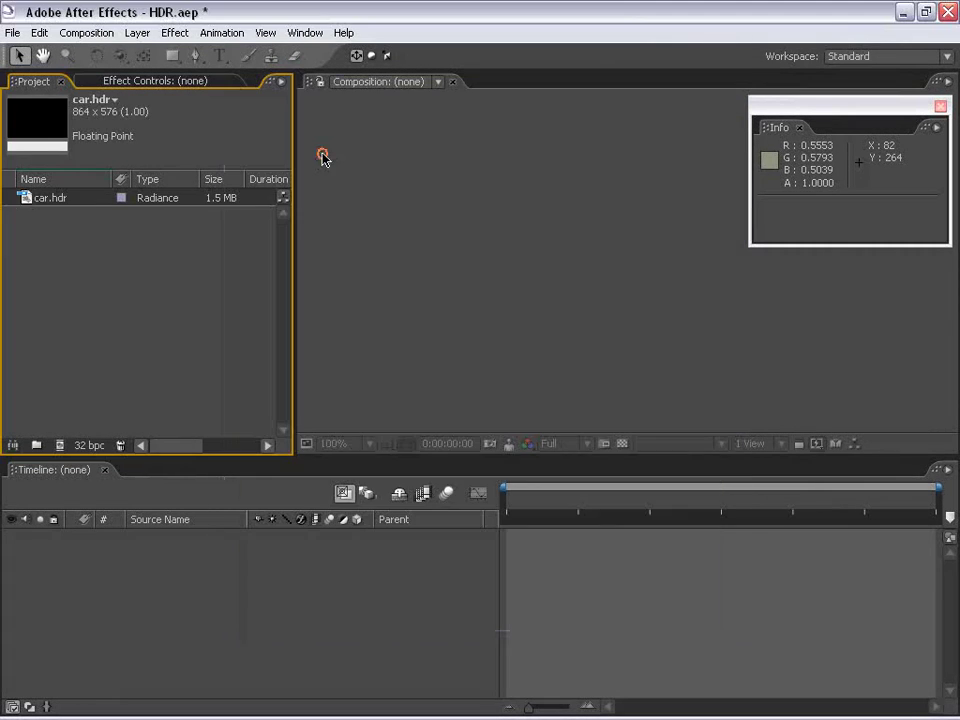
{"action": "double_click", "coordinate": [25, 198]}
{"action": "left_click", "coordinate": [592, 82]}
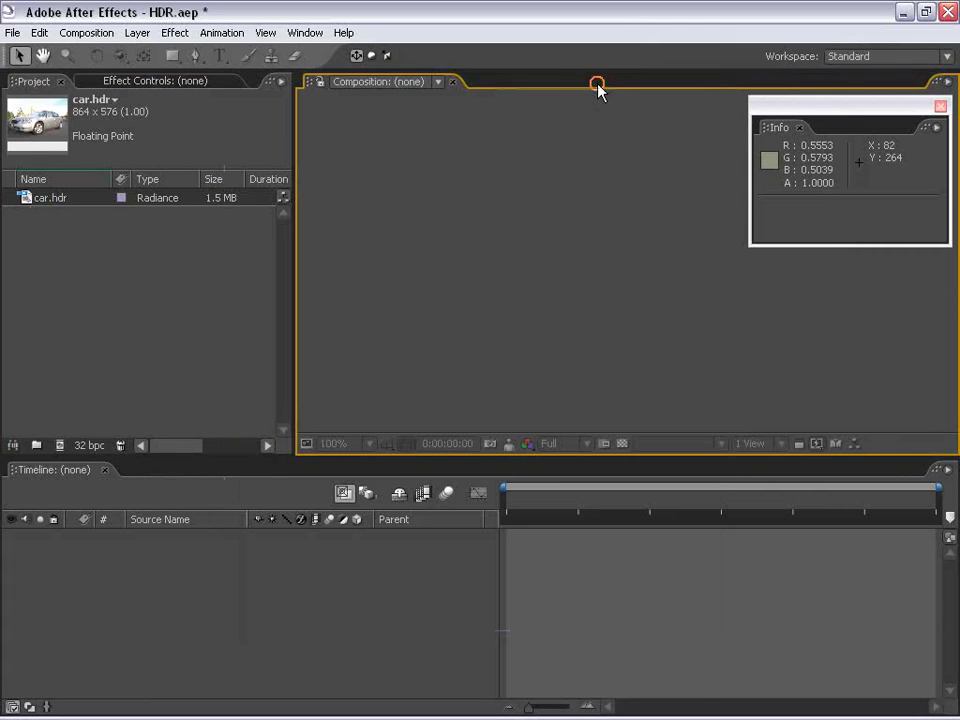
Step: Create a composition from the car.hdr footage and look over the picture
{"action": "left_click", "coordinate": [30, 197]}
{"action": "left_click_drag", "start_coordinate": [30, 197], "coordinate": [575, 333]}
{"action": "key", "text": "h"}
{"action": "left_click_drag", "start_coordinate": [616, 293], "coordinate": [518, 281]}
{"action": "scroll", "coordinate": [511, 287], "scroll_direction": "up", "scroll_amount": 2}
{"action": "scroll", "coordinate": [508, 280], "scroll_direction": "down", "scroll_amount": 2}
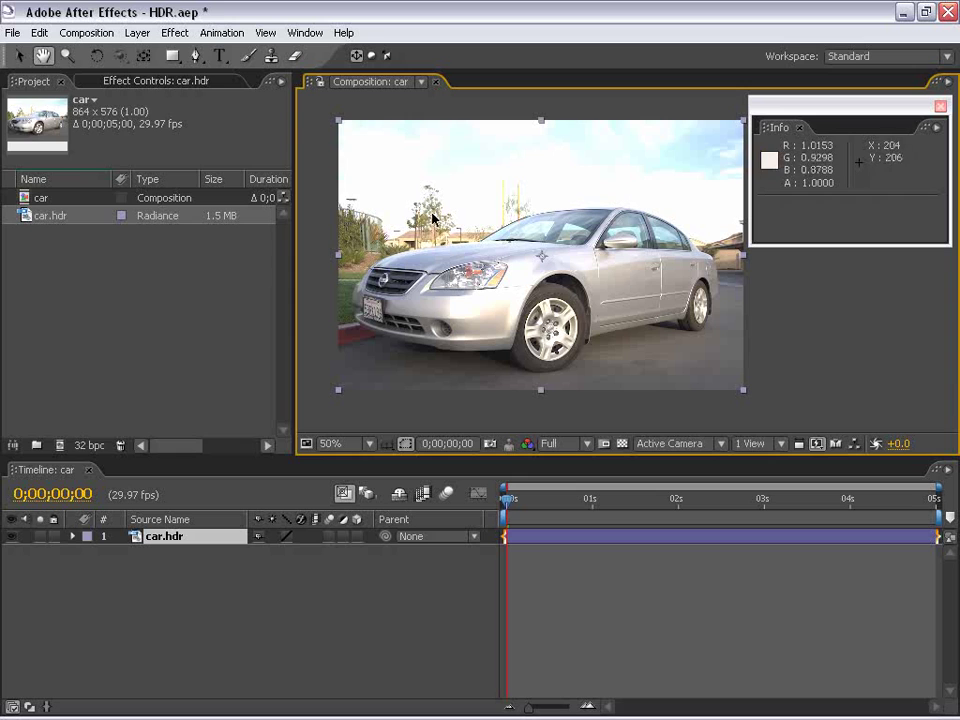
Step: Apply the Curves color correction effect to the car.hdr layer
{"action": "key", "text": "F3"}
{"action": "left_click", "coordinate": [174, 32]}
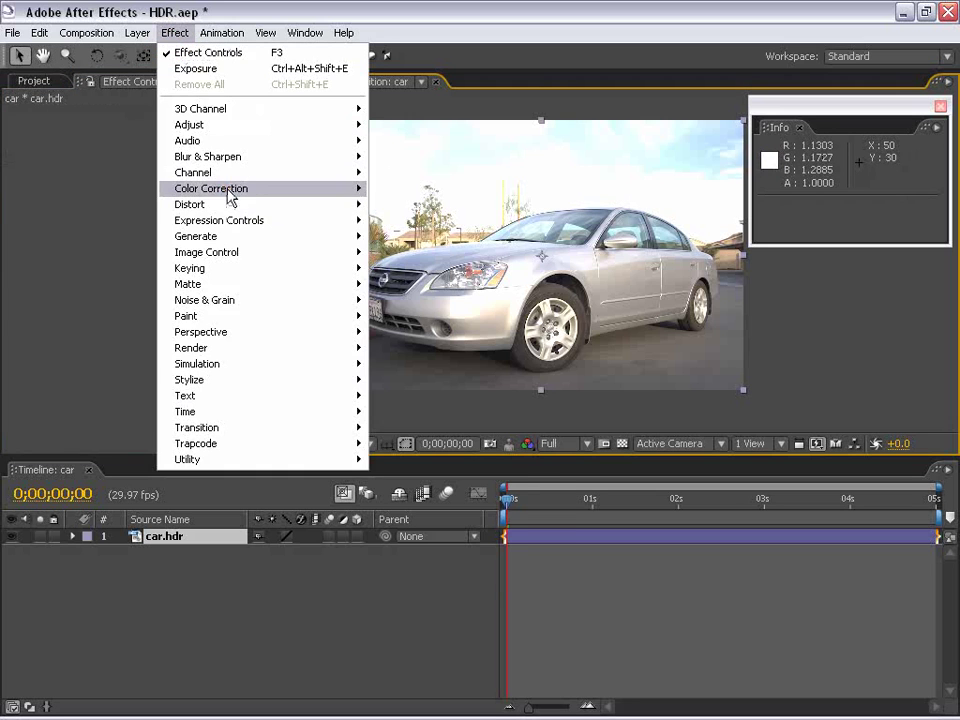
{"action": "mouse_move", "coordinate": [262, 188]}
{"action": "left_click", "coordinate": [398, 395]}
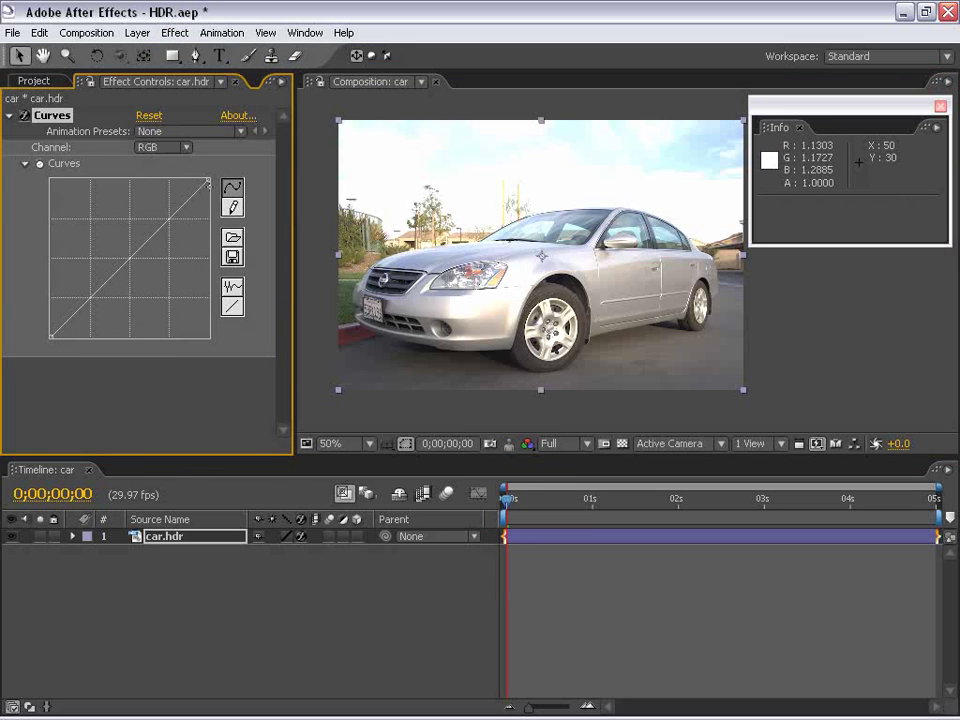
Step: Lower the RGB curve's white end point and bend its midtones downward to recover the overexposed sky
{"action": "left_click_drag", "start_coordinate": [208, 181], "coordinate": [247, 296]}
{"action": "left_click_drag", "start_coordinate": [111, 325], "coordinate": [135, 330]}
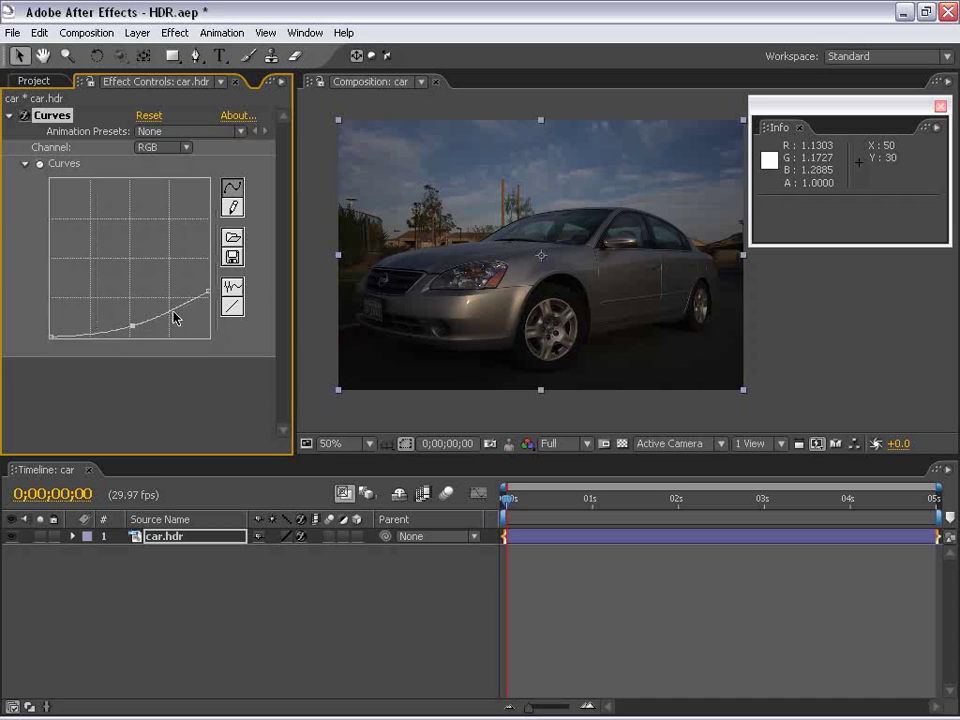
{"action": "left_click_drag", "start_coordinate": [208, 292], "coordinate": [208, 233]}
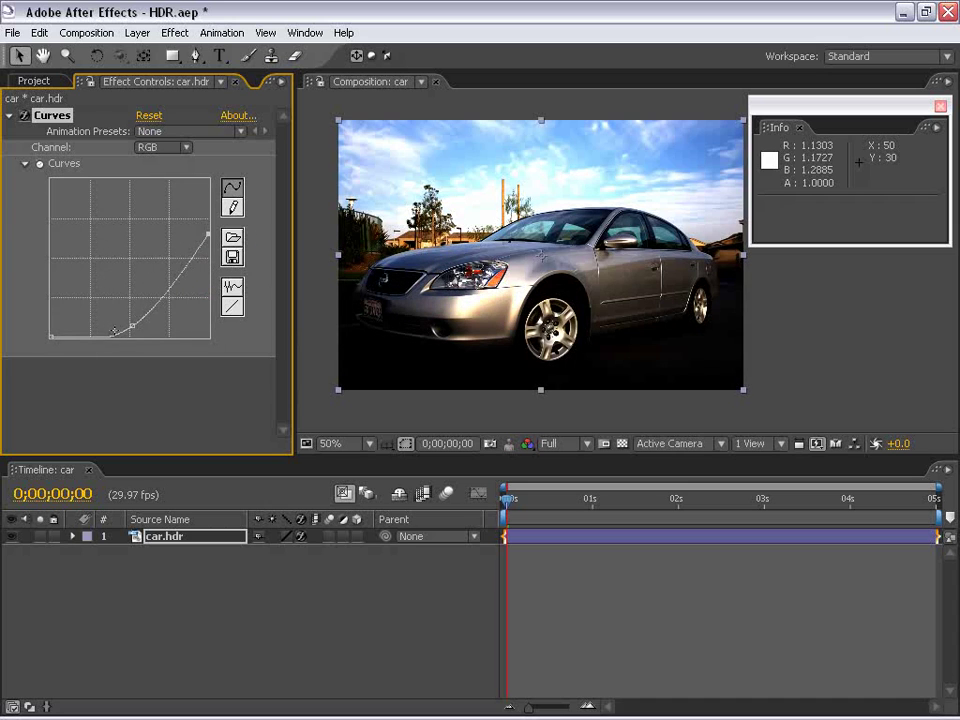
{"action": "left_click_drag", "start_coordinate": [131, 326], "coordinate": [126, 316]}
{"action": "left_click_drag", "start_coordinate": [195, 252], "coordinate": [188, 276]}
{"action": "key", "text": "h"}
{"action": "left_click_drag", "start_coordinate": [561, 280], "coordinate": [537, 293]}
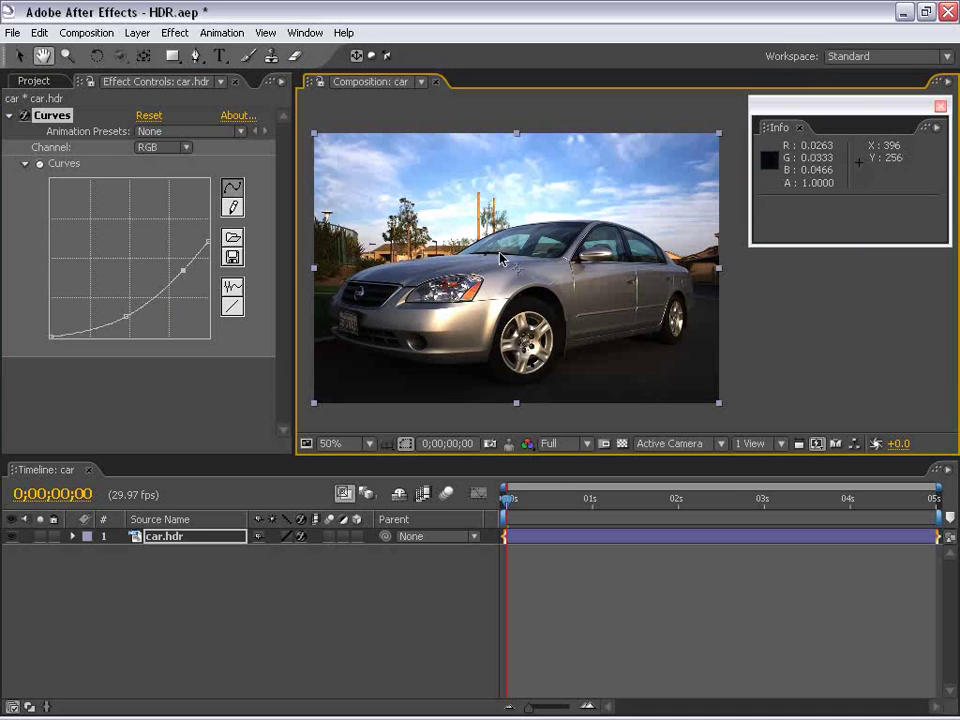
{"action": "scroll", "coordinate": [508, 272], "scroll_direction": "up", "scroll_amount": 2}
{"action": "scroll", "coordinate": [508, 272], "scroll_direction": "down", "scroll_amount": 2}
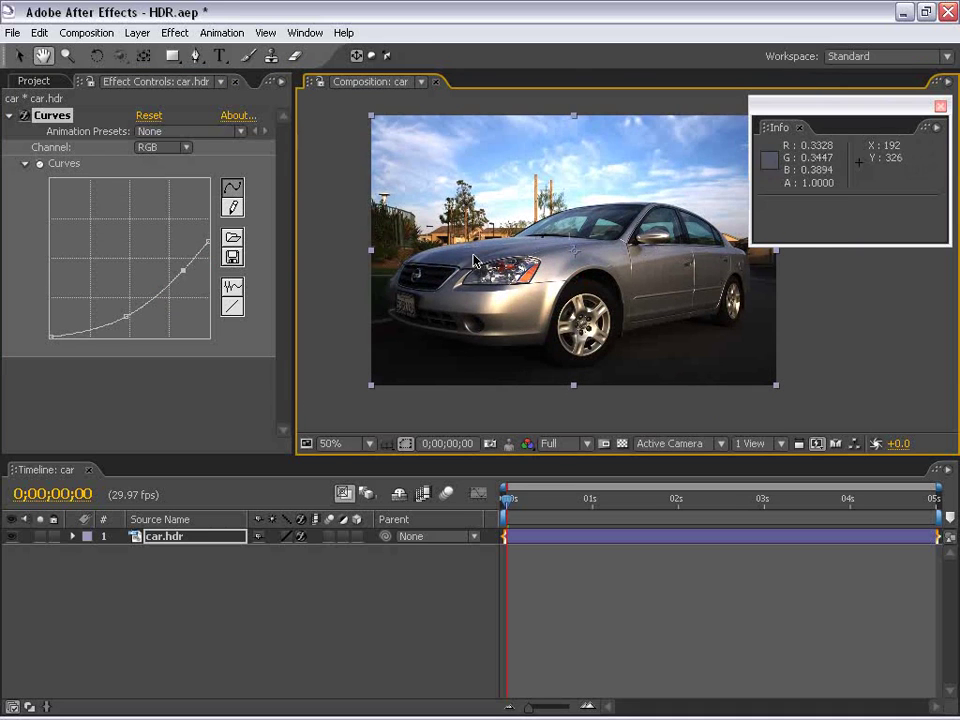
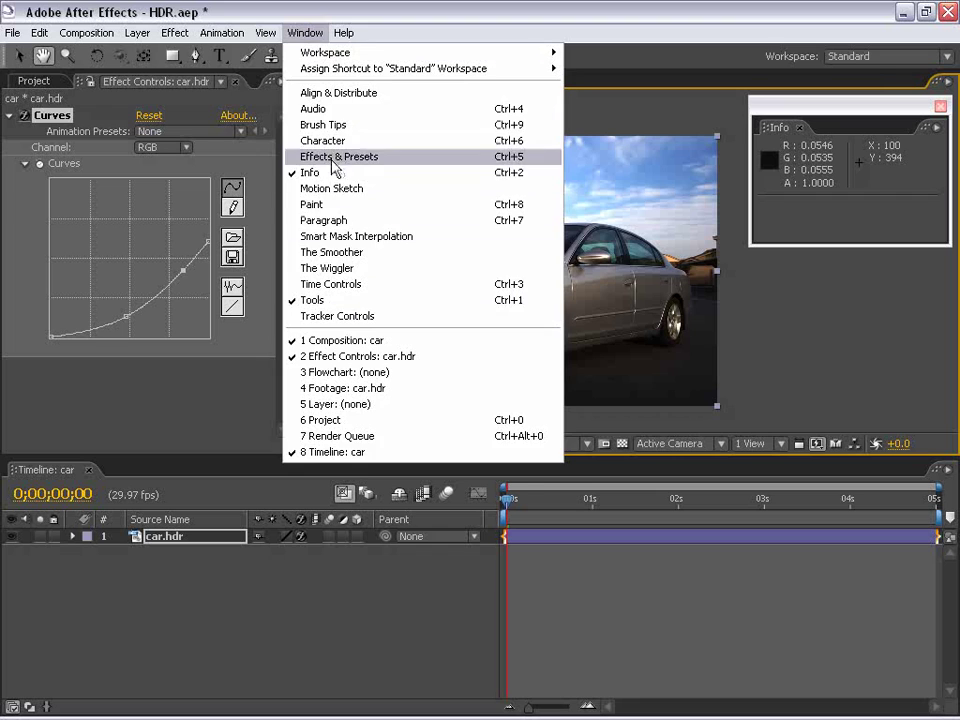
Step: Show the Effects & Presets panel and limit its list to 32 bpc effects only
{"action": "left_click", "coordinate": [340, 156]}
{"action": "left_click_drag", "start_coordinate": [790, 105], "coordinate": [530, 129]}
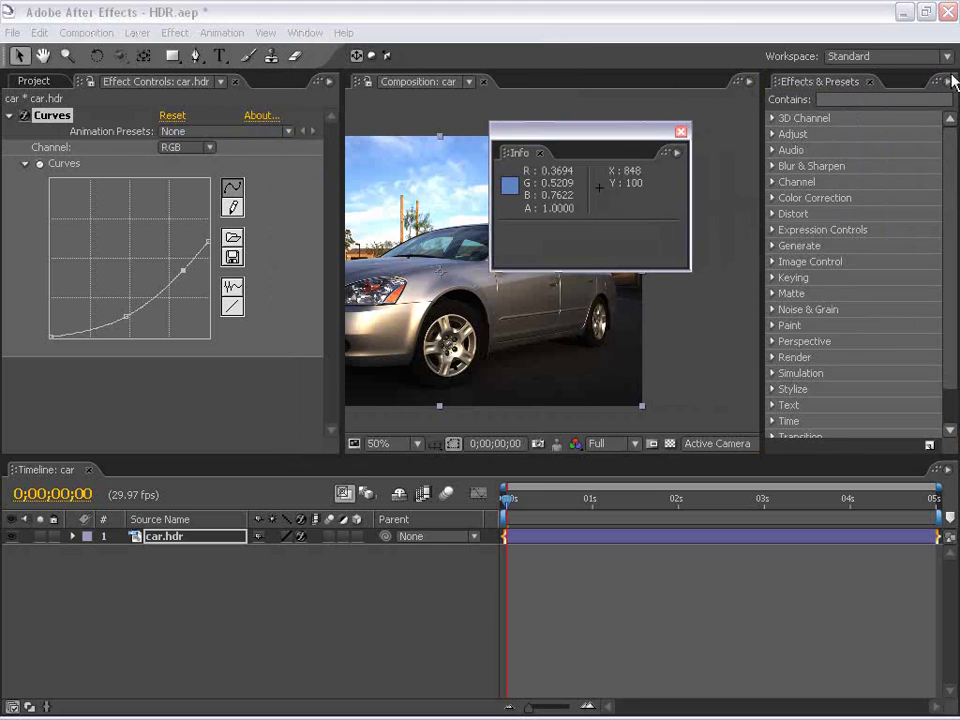
{"action": "left_click", "coordinate": [946, 81]}
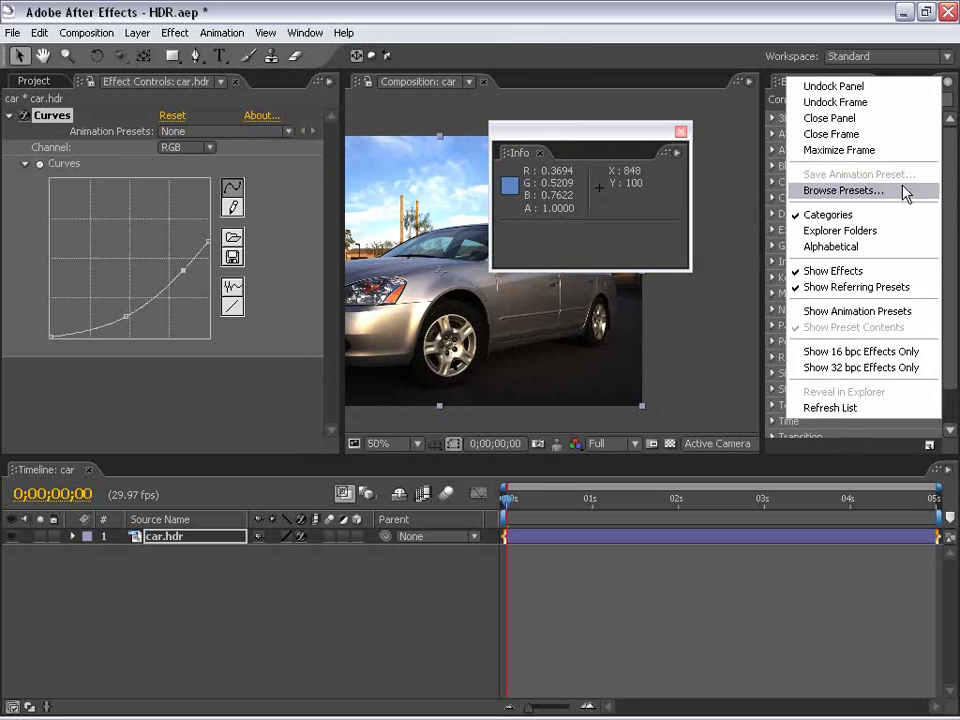
{"action": "left_click", "coordinate": [860, 368]}
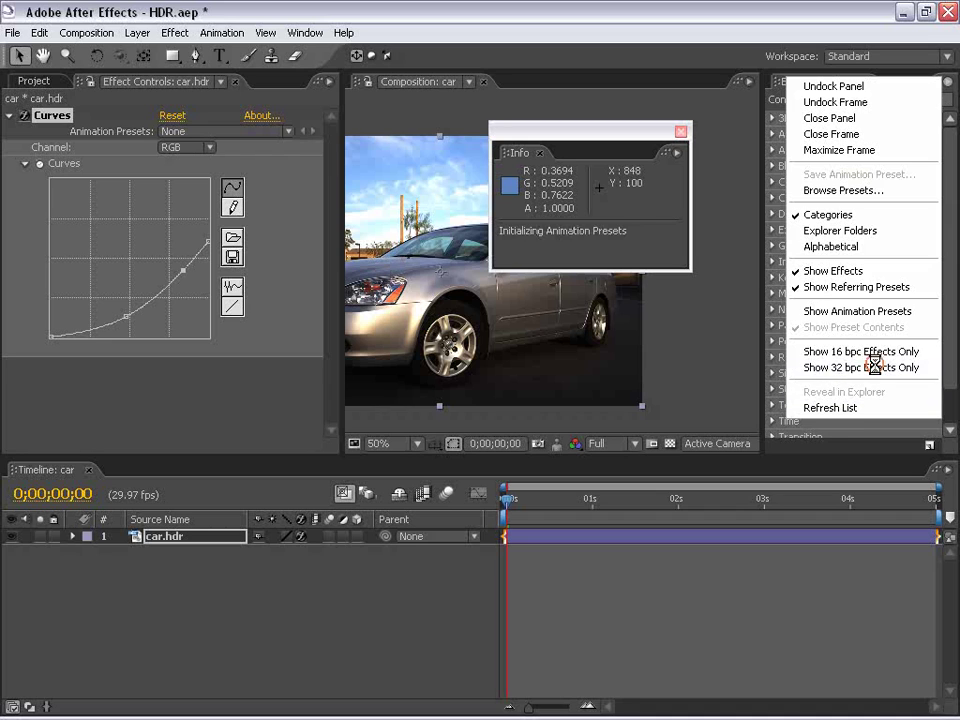
Step: Examine which 32 bpc effects are available under Blur & Sharpen, Channel and Color Correction
{"action": "left_click", "coordinate": [774, 118]}
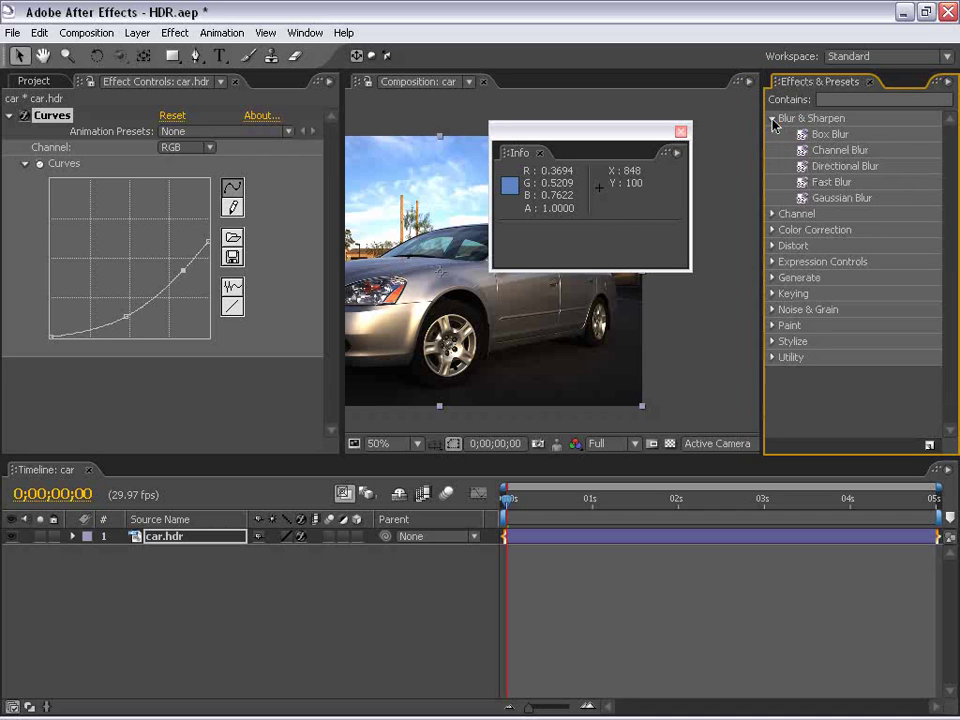
{"action": "left_click", "coordinate": [773, 119]}
{"action": "left_click", "coordinate": [773, 134]}
{"action": "left_click", "coordinate": [773, 134]}
{"action": "left_click_drag", "start_coordinate": [670, 130], "coordinate": [809, 518]}
{"action": "left_click", "coordinate": [773, 150]}
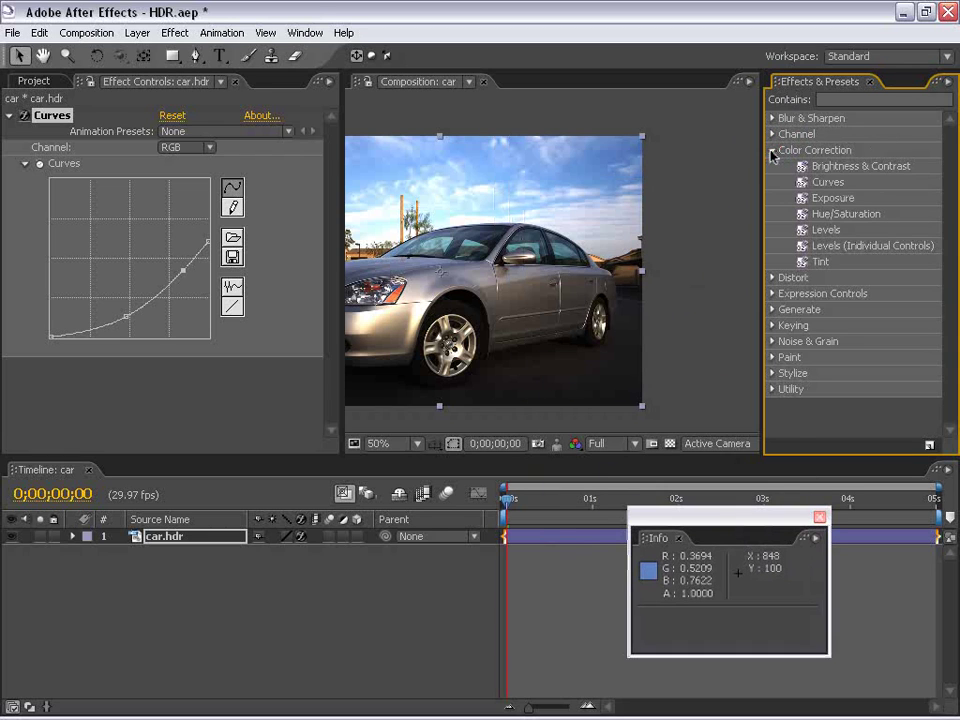
{"action": "left_click", "coordinate": [801, 213]}
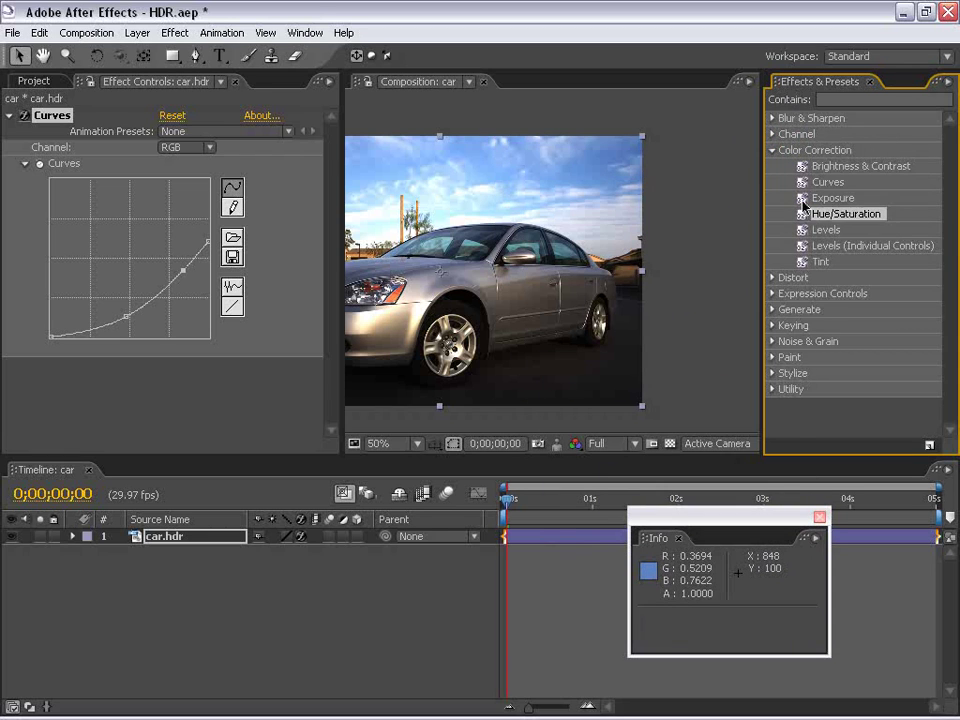
{"action": "left_click", "coordinate": [801, 198]}
{"action": "left_click", "coordinate": [803, 168]}
{"action": "left_click", "coordinate": [773, 151]}
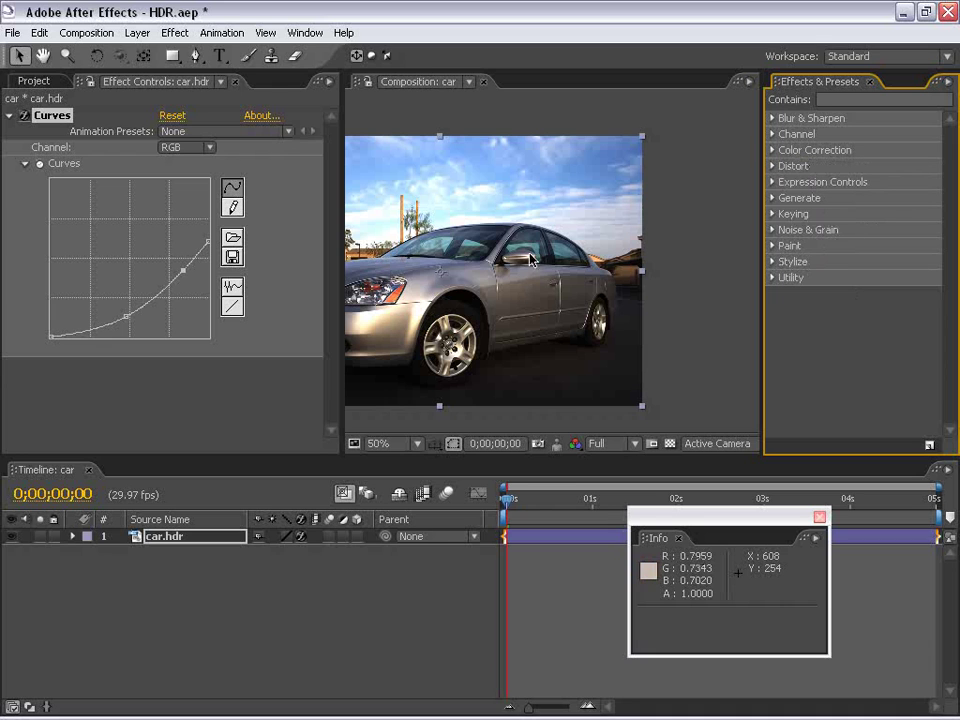
Step: Remove the Curves effect from the car.hdr layer
{"action": "left_click_drag", "start_coordinate": [450, 274], "coordinate": [562, 270]}
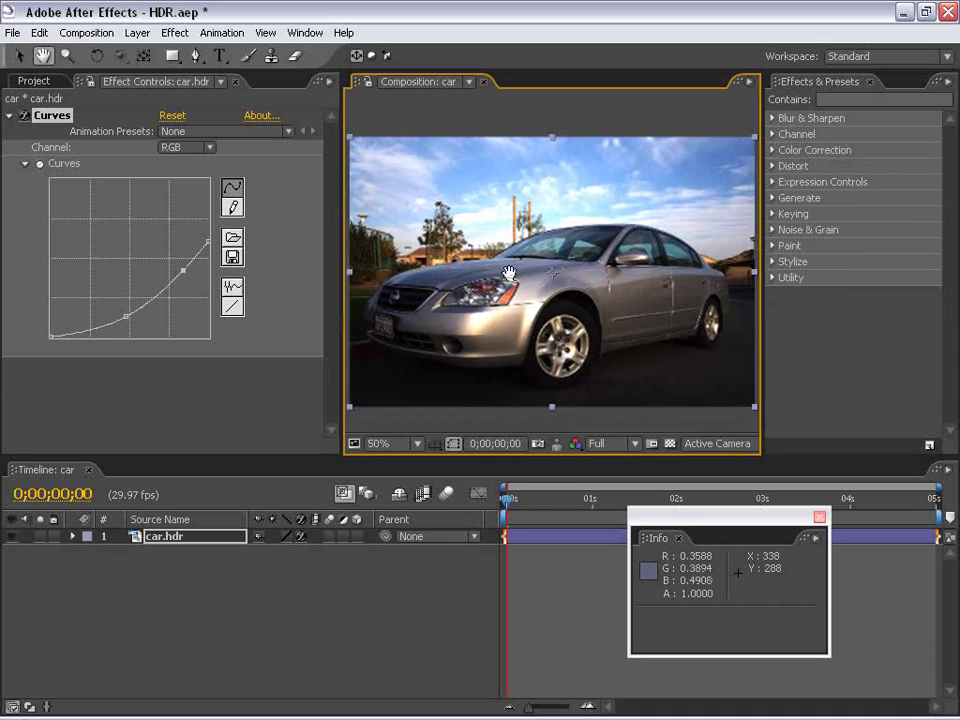
{"action": "left_click", "coordinate": [52, 116]}
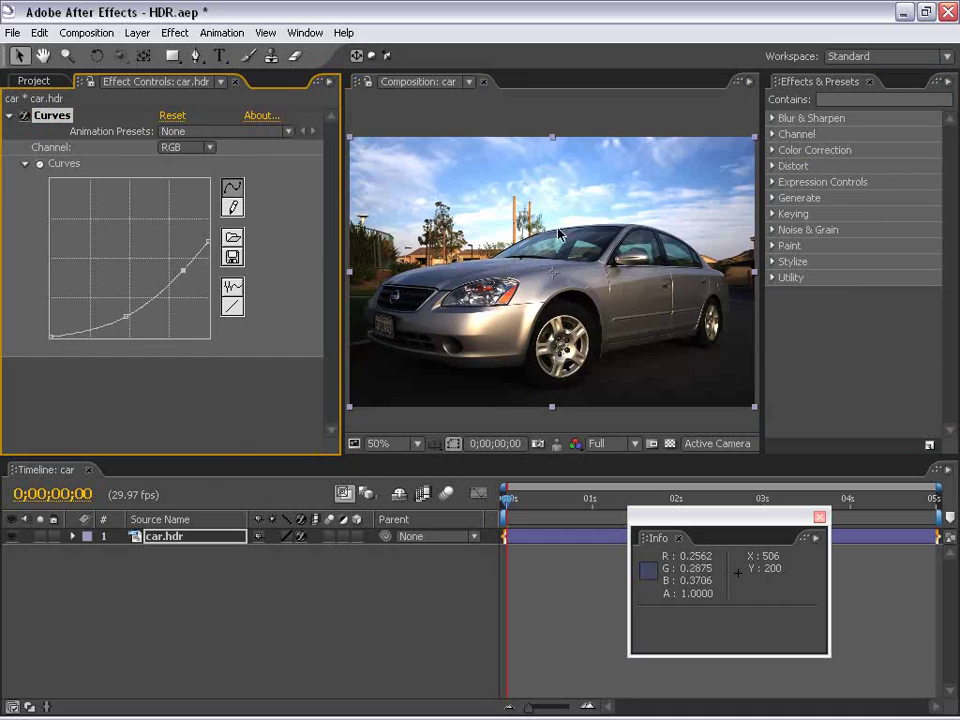
{"action": "key", "text": "Delete"}
{"action": "left_click", "coordinate": [612, 216]}
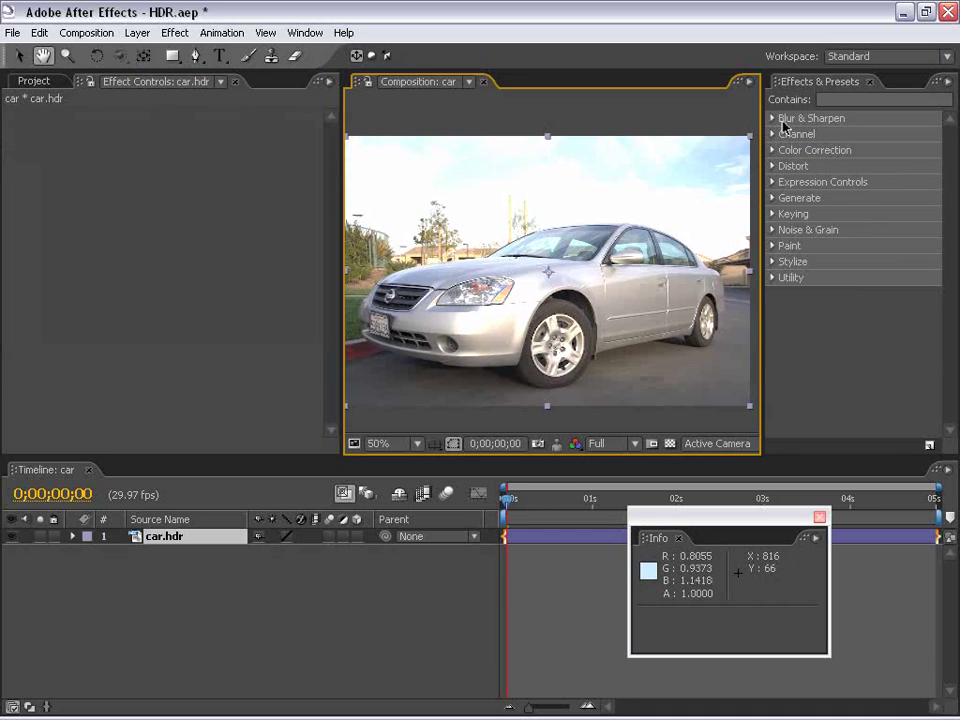
Step: Apply a fresh Curves effect to the car.hdr layer and pull the curve's midtones down
{"action": "left_click", "coordinate": [771, 150]}
{"action": "double_click", "coordinate": [828, 182]}
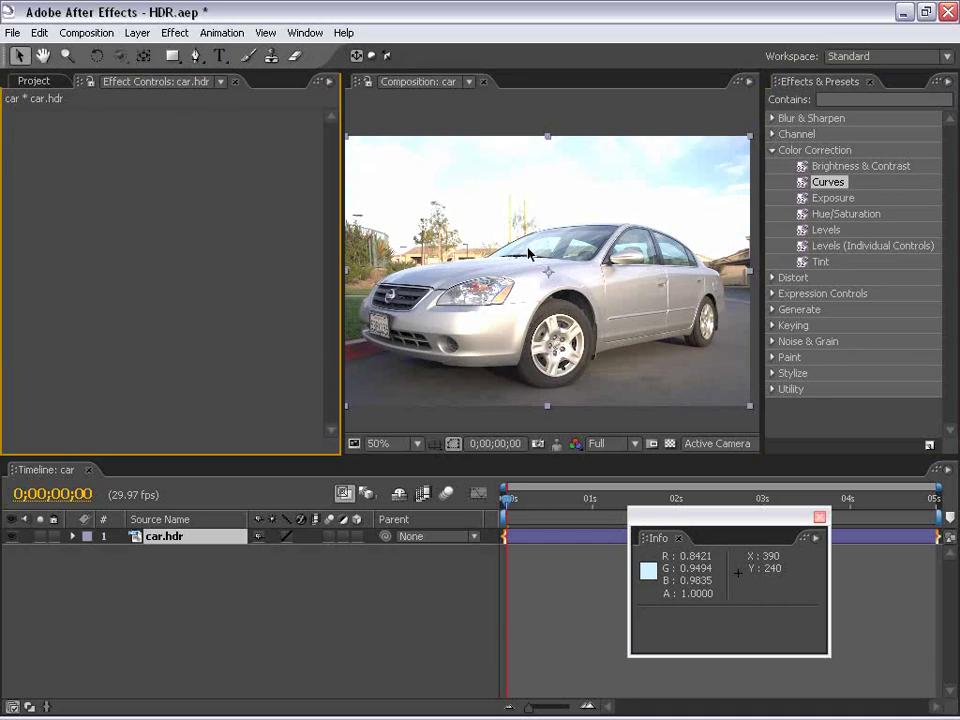
{"action": "left_click_drag", "start_coordinate": [132, 255], "coordinate": [157, 269]}
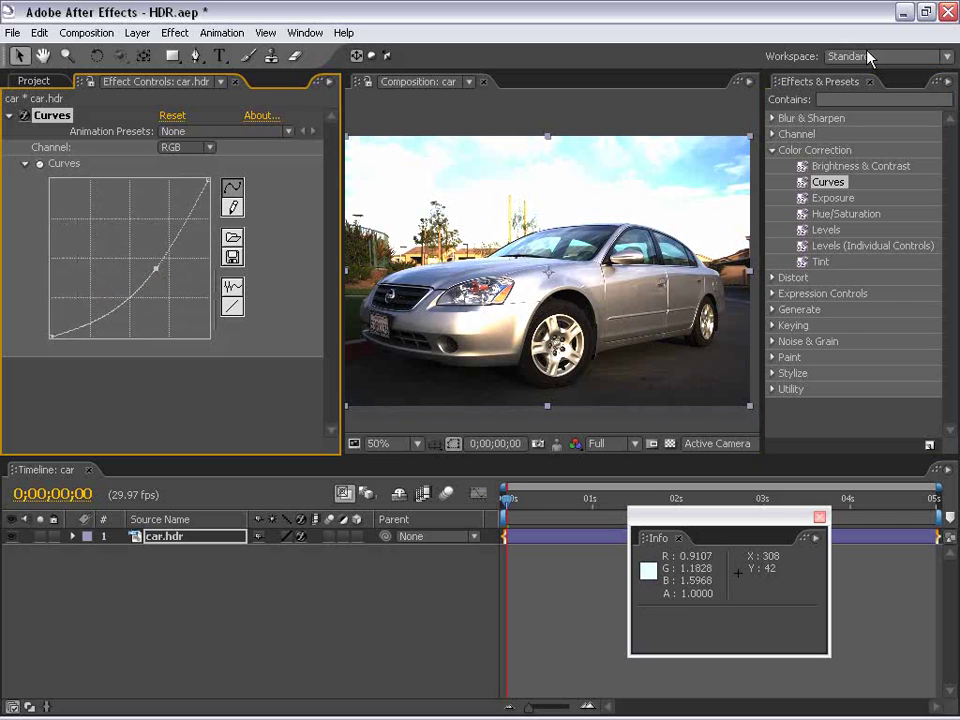
Step: Add Gaussian Blur to the car.hdr layer and try a blurriness of 43.2 followed by 84.4
{"action": "left_click", "coordinate": [772, 118]}
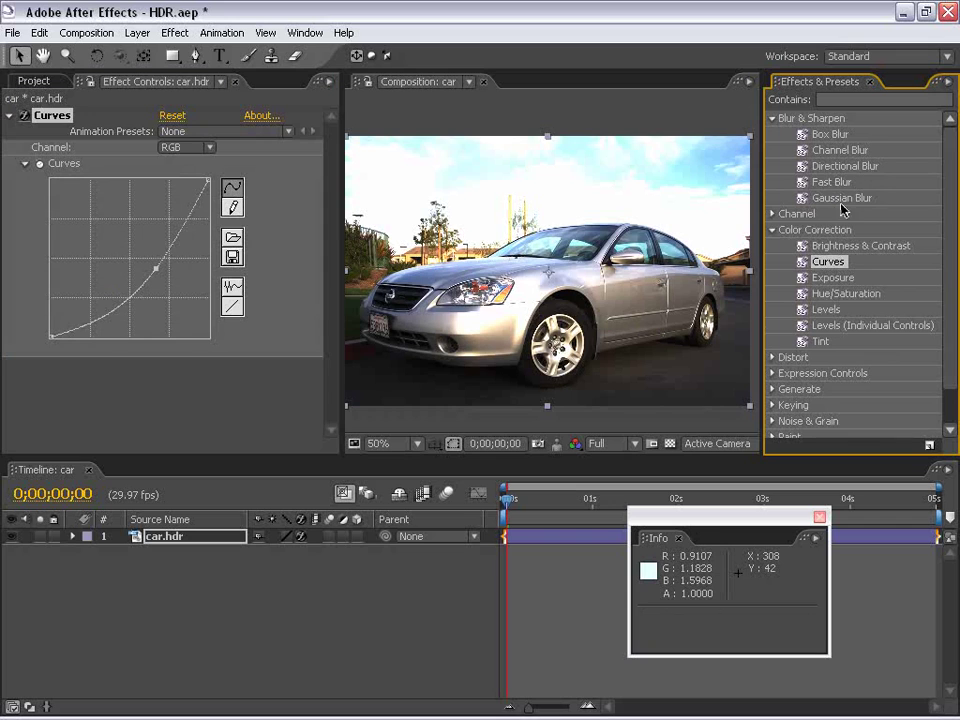
{"action": "left_click_drag", "start_coordinate": [842, 198], "coordinate": [560, 230]}
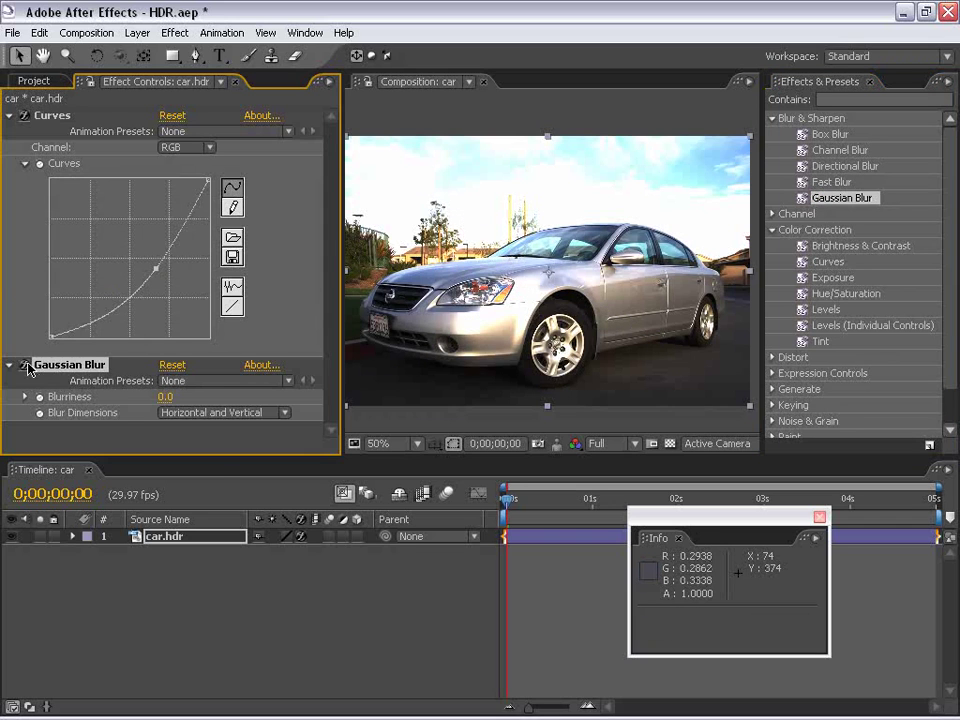
{"action": "left_click_drag", "start_coordinate": [163, 406], "coordinate": [574, 208]}
{"action": "key", "text": "period"}
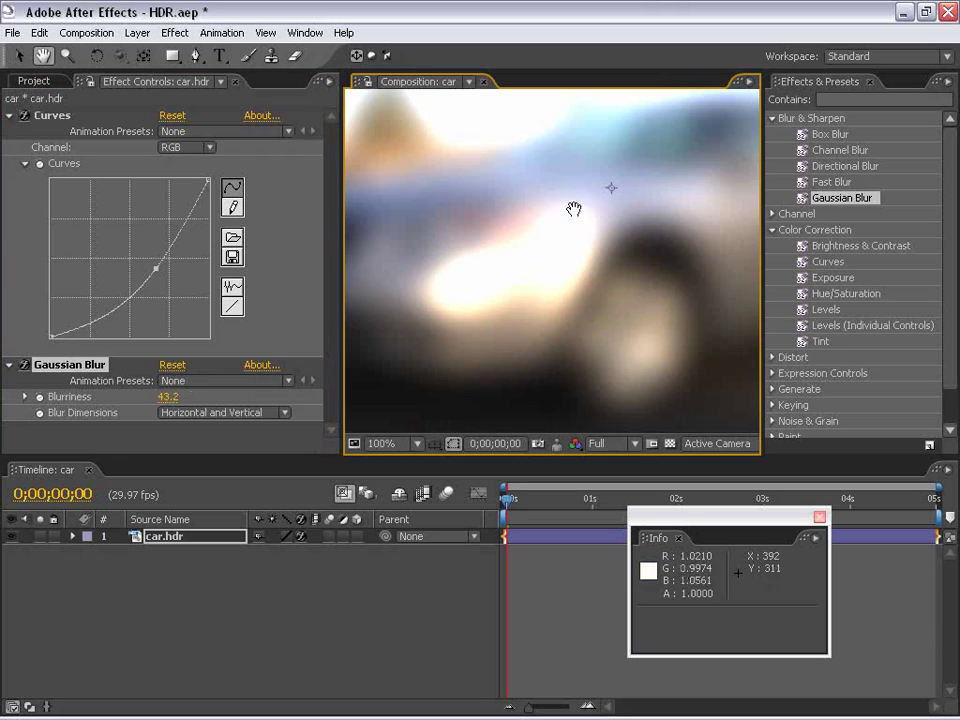
{"action": "key", "text": "comma"}
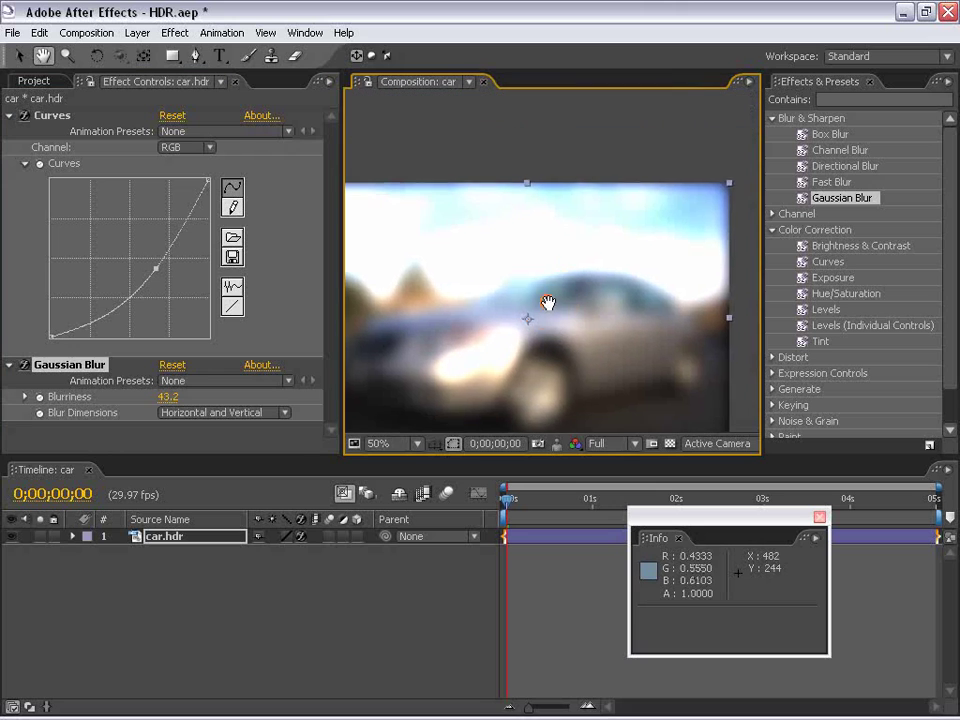
{"action": "left_click_drag", "start_coordinate": [163, 400], "coordinate": [555, 336]}
{"action": "key", "text": "comma"}
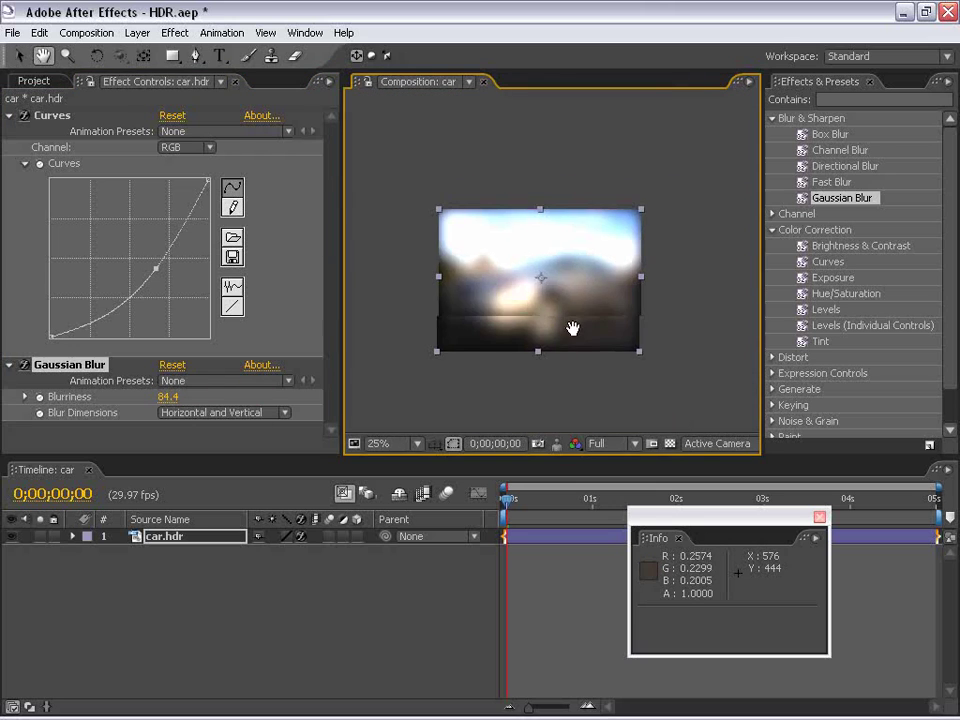
Step: Remove the Gaussian Blur effect from the car.hdr layer
{"action": "key", "text": "Delete"}
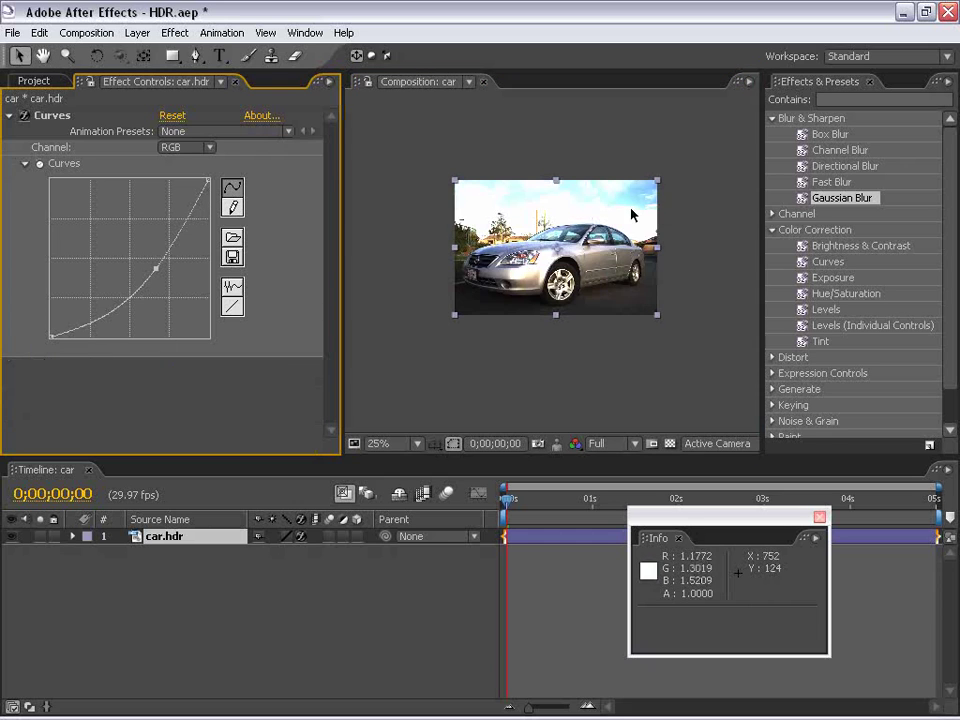
{"action": "key", "text": "period"}
{"action": "left_click_drag", "start_coordinate": [550, 289], "coordinate": [536, 309]}
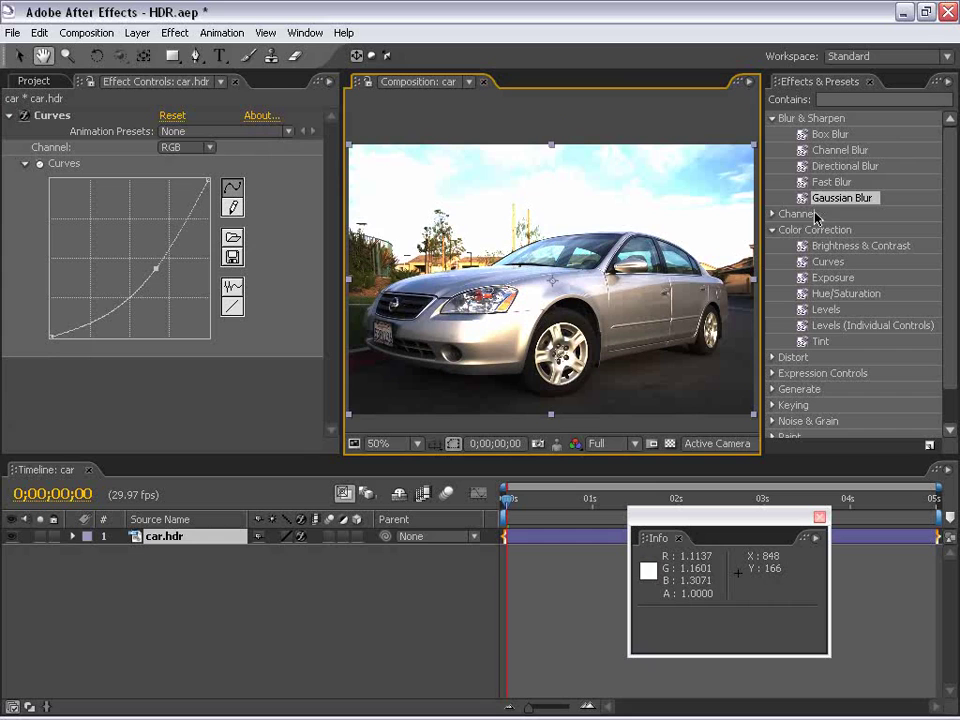
Step: Apply Levels to the car.hdr layer with Output White at 0.4824 and clipping to output black and white disabled
{"action": "left_click_drag", "start_coordinate": [828, 310], "coordinate": [543, 302]}
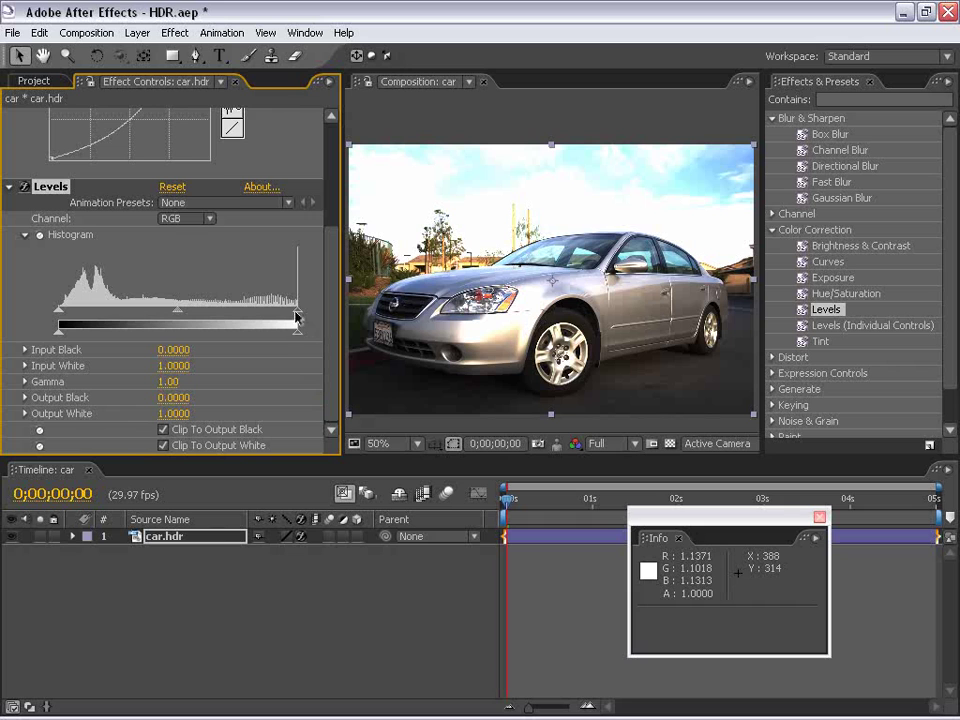
{"action": "left_click_drag", "start_coordinate": [297, 337], "coordinate": [175, 336]}
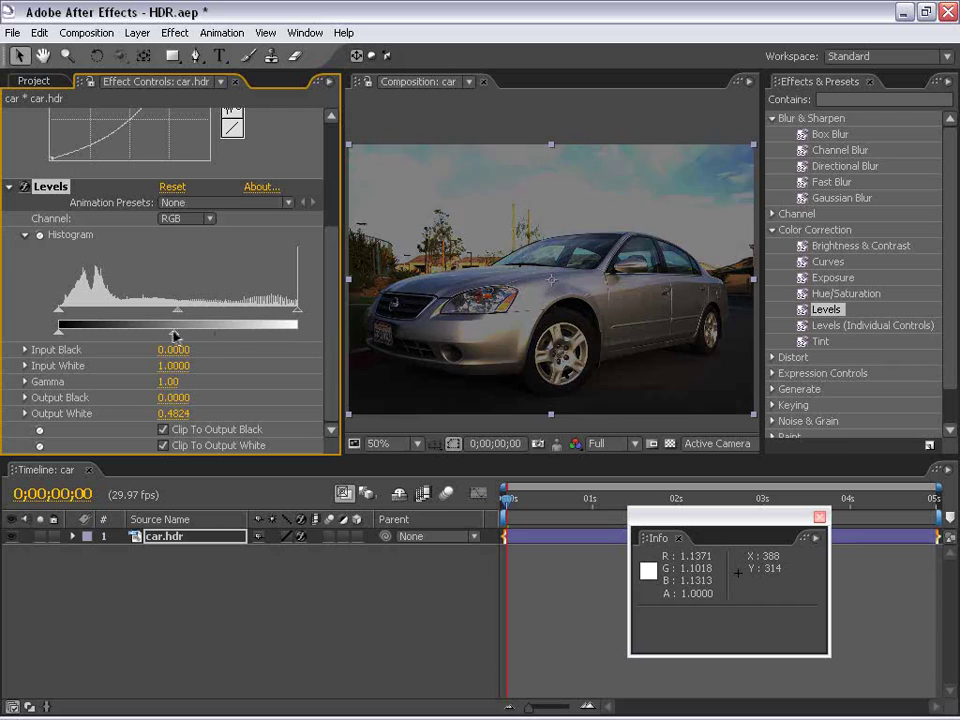
{"action": "left_click", "coordinate": [163, 446]}
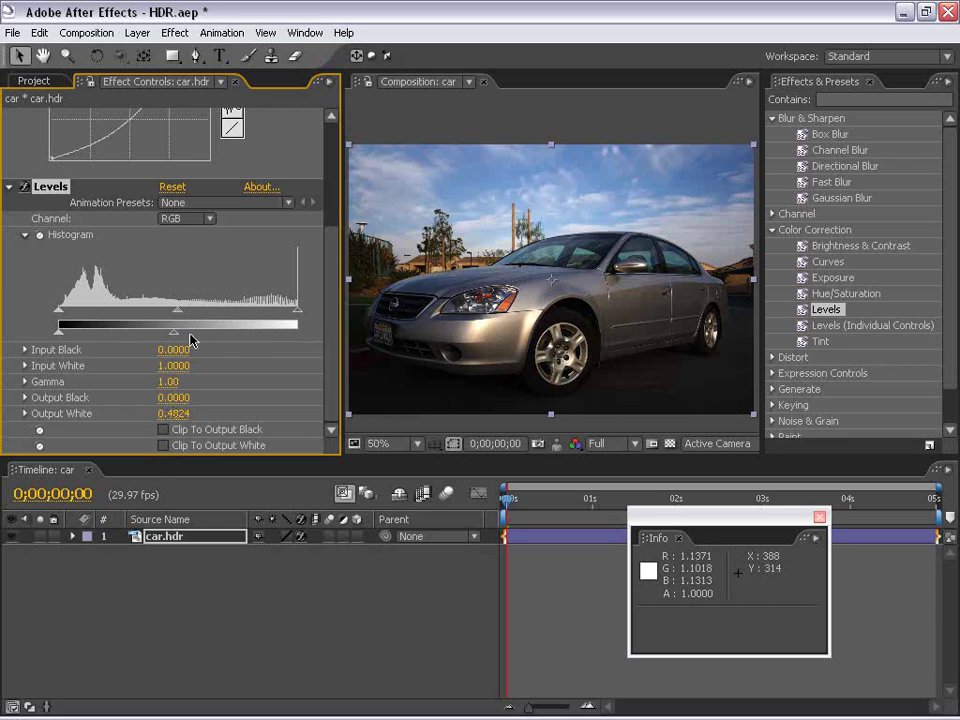
Step: Set the Levels effect's Input Black to 0.0510, Gamma to 0.93 and Output White to 0.6118
{"action": "left_click_drag", "start_coordinate": [190, 338], "coordinate": [184, 311]}
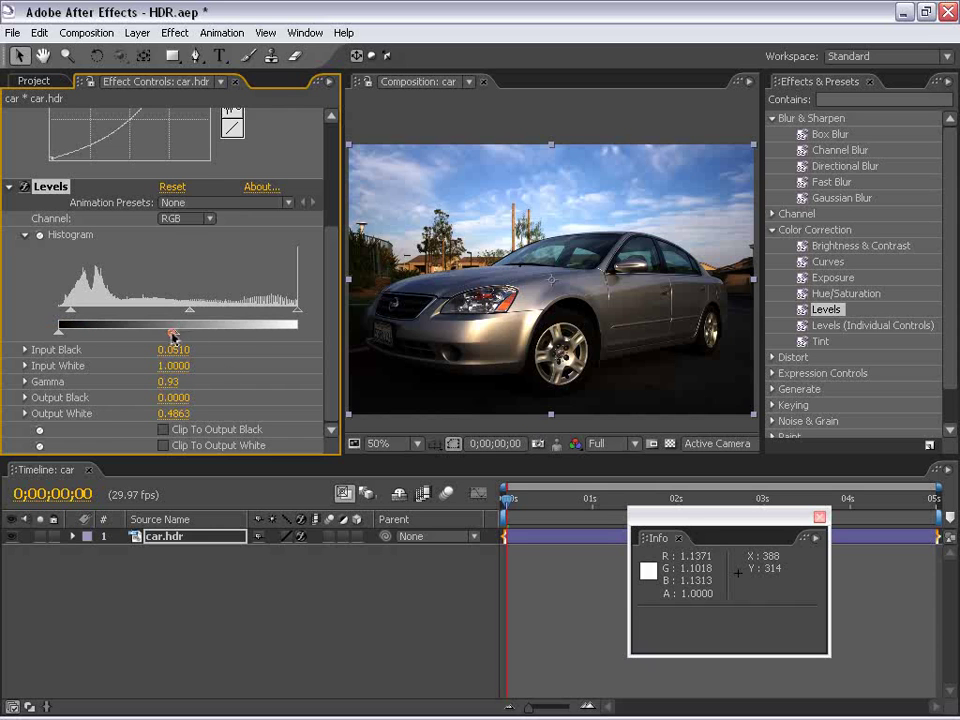
{"action": "left_click_drag", "start_coordinate": [173, 338], "coordinate": [206, 336]}
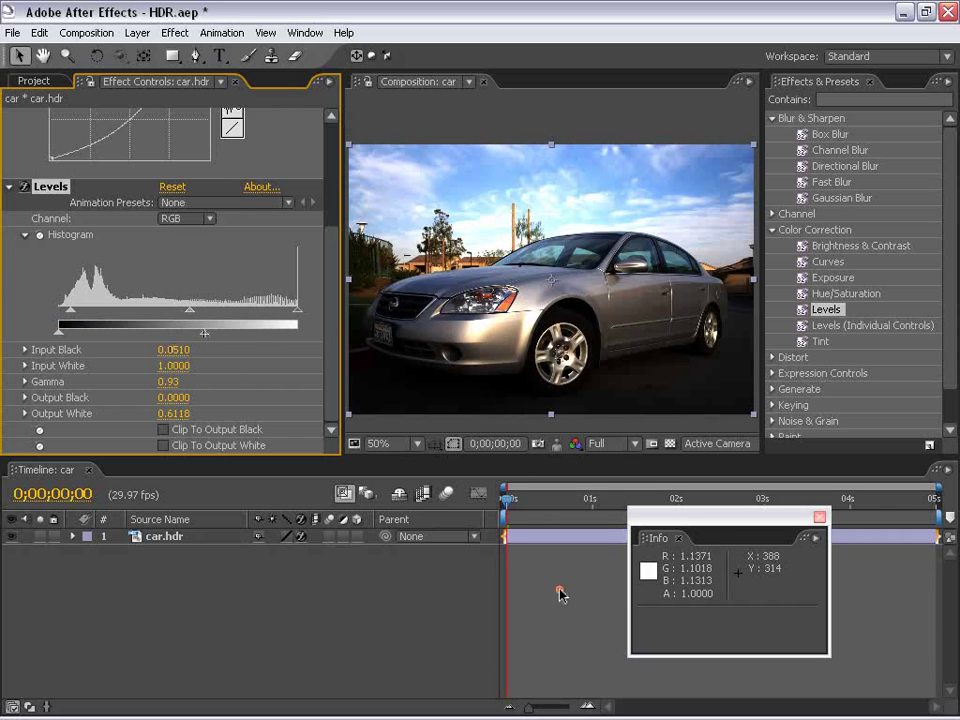
{"action": "left_click", "coordinate": [559, 594]}
{"action": "scroll", "coordinate": [548, 250], "scroll_direction": "down", "scroll_amount": 1}
{"action": "scroll", "coordinate": [570, 300], "scroll_direction": "up", "scroll_amount": 1}
{"action": "key", "text": "space"}
{"action": "left_click_drag", "start_coordinate": [581, 336], "coordinate": [574, 257]}
Step: Collapse the Curves and Levels effects and delete both from the car.hdr layer
{"action": "left_click_drag", "start_coordinate": [335, 300], "coordinate": [321, 182]}
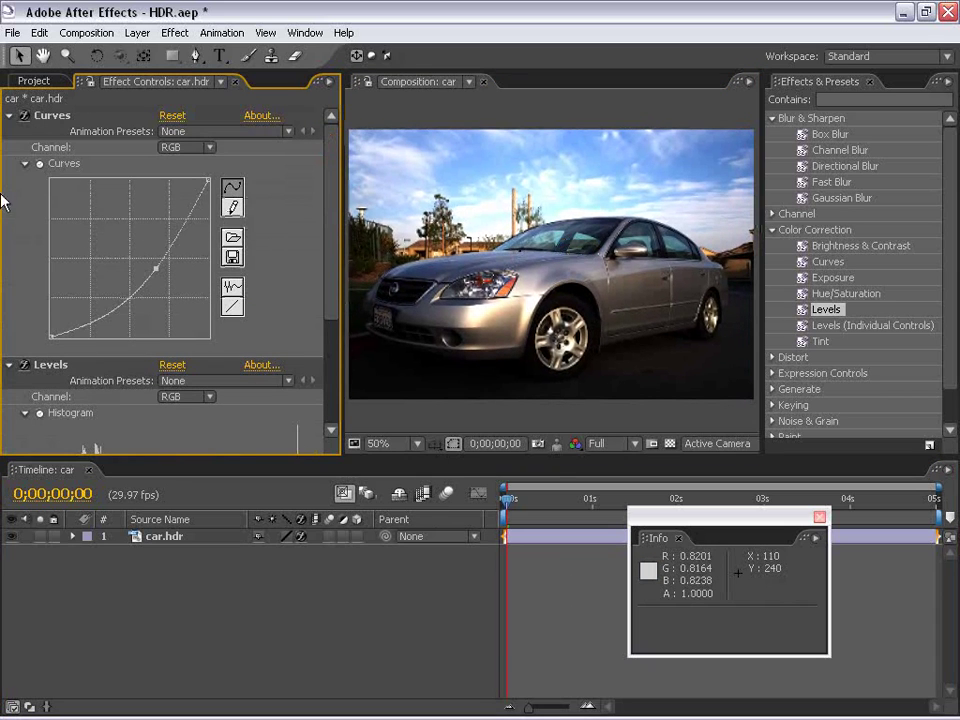
{"action": "left_click", "coordinate": [10, 115]}
{"action": "left_click", "coordinate": [10, 131]}
{"action": "left_click", "coordinate": [50, 115]}
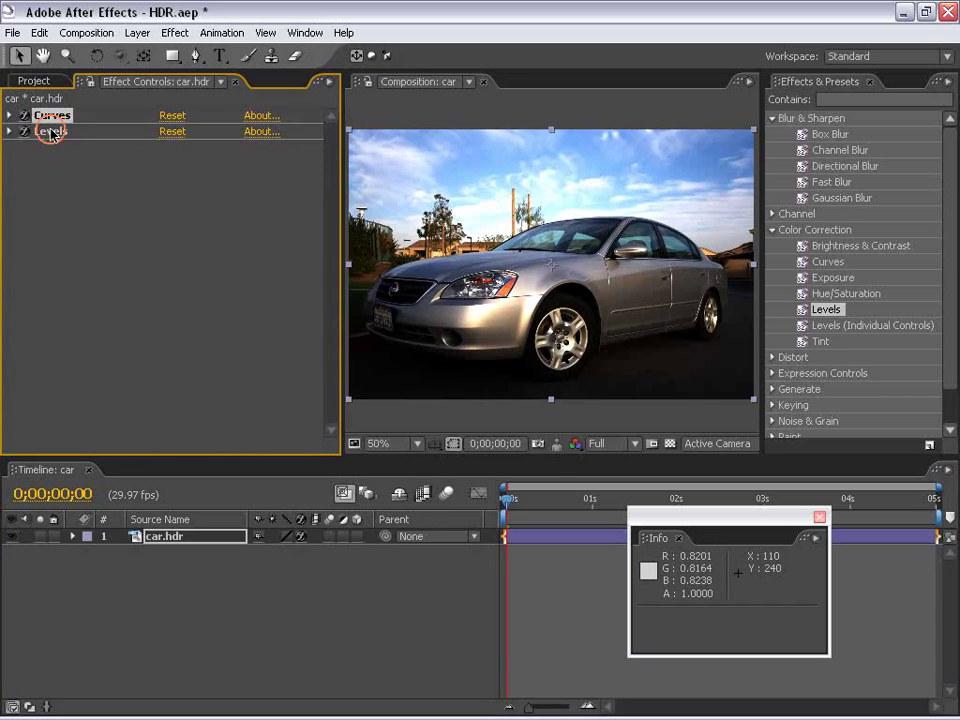
{"action": "left_click", "coordinate": [50, 133], "text": "shift"}
{"action": "key", "text": "Delete"}
{"action": "left_click", "coordinate": [376, 212]}
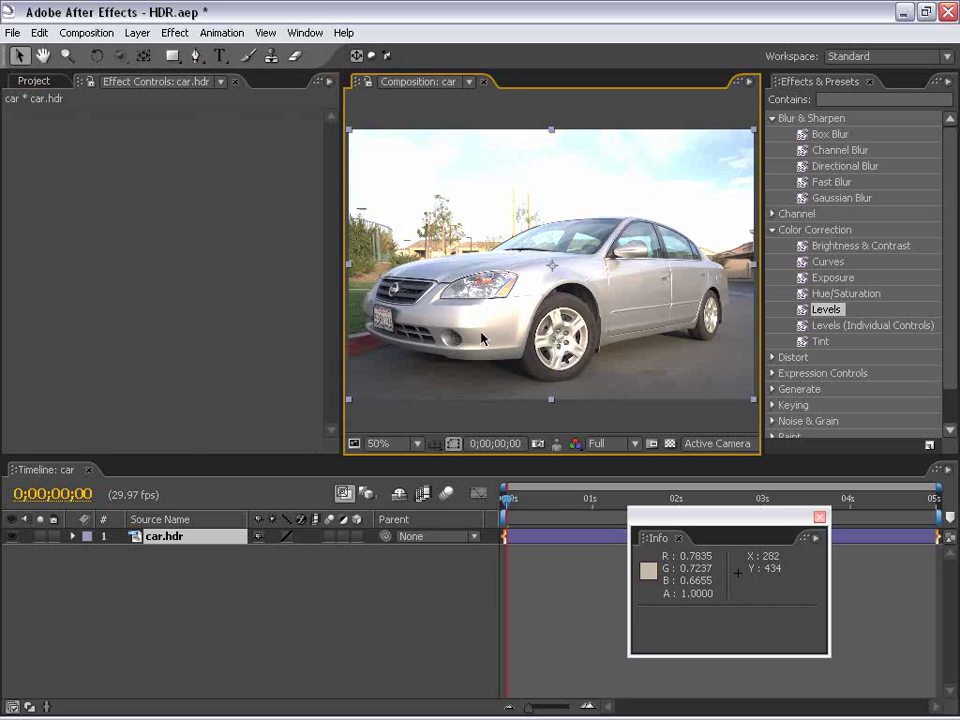
Step: Delete the car.hdr layer from the car composition and remove both the composition and its footage from the project
{"action": "key", "text": "Delete"}
{"action": "left_click", "coordinate": [22, 81]}
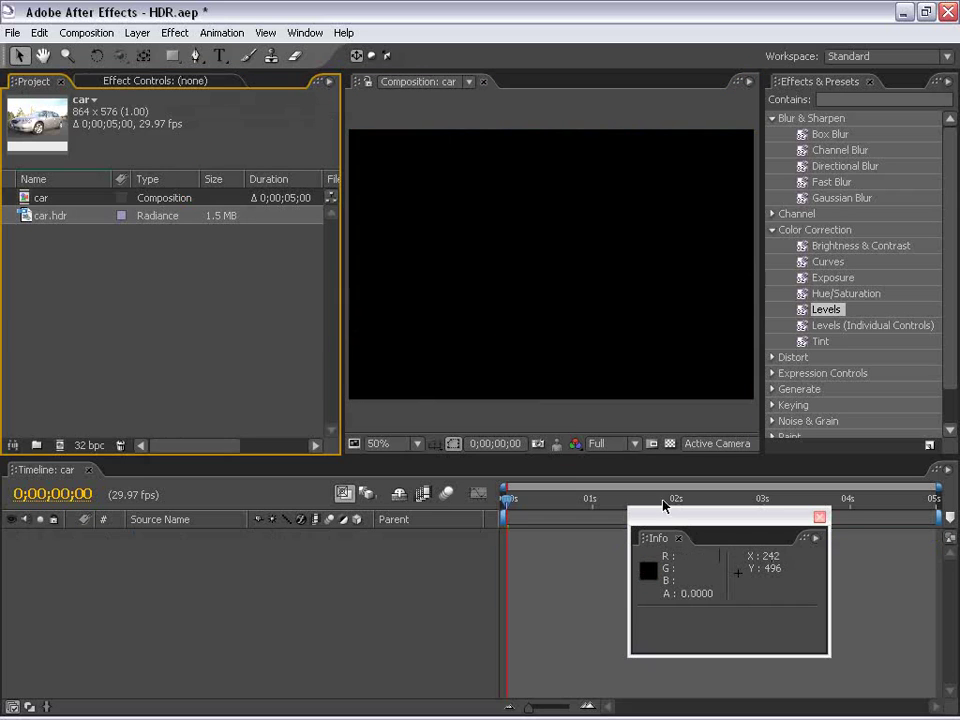
{"action": "left_click_drag", "start_coordinate": [664, 514], "coordinate": [828, 258]}
{"action": "left_click", "coordinate": [60, 246]}
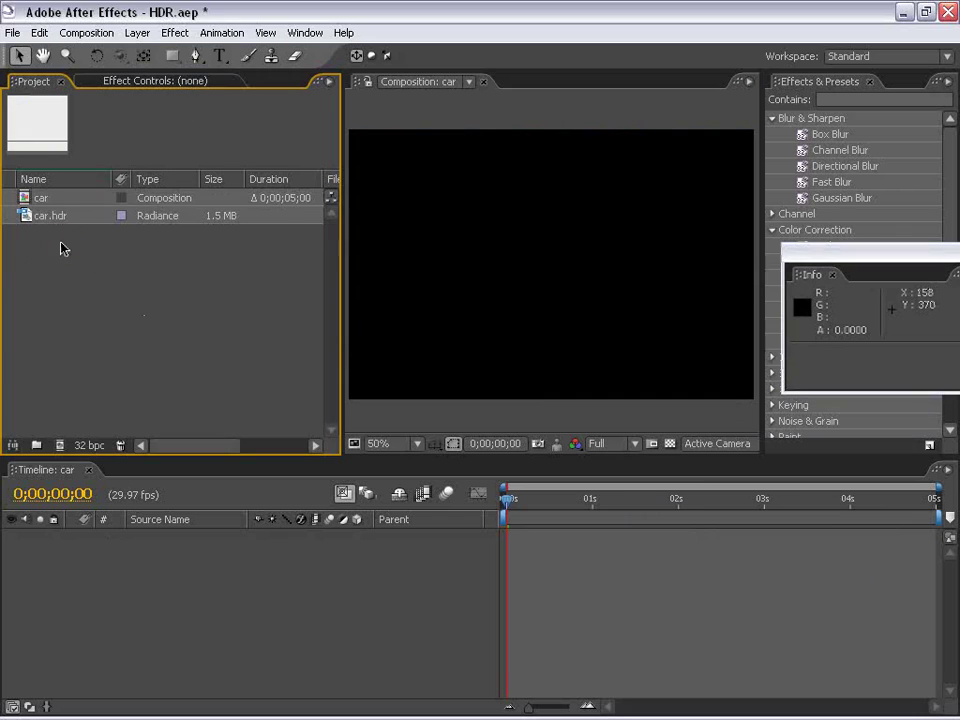
{"action": "left_click_drag", "start_coordinate": [26, 198], "coordinate": [24, 200]}
{"action": "key", "text": "Delete"}
{"action": "key", "text": "Return"}
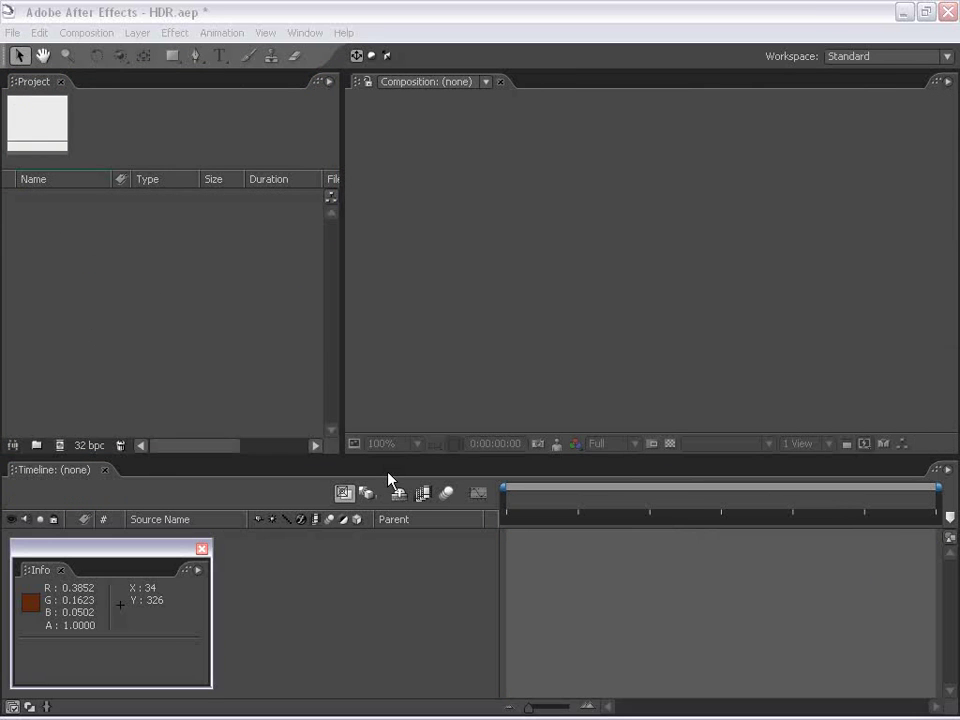
Step: Choose the Camera Raw photo IMG_9364.CR2 from the Footage folder for import as footage
{"action": "left_click", "coordinate": [167, 302]}
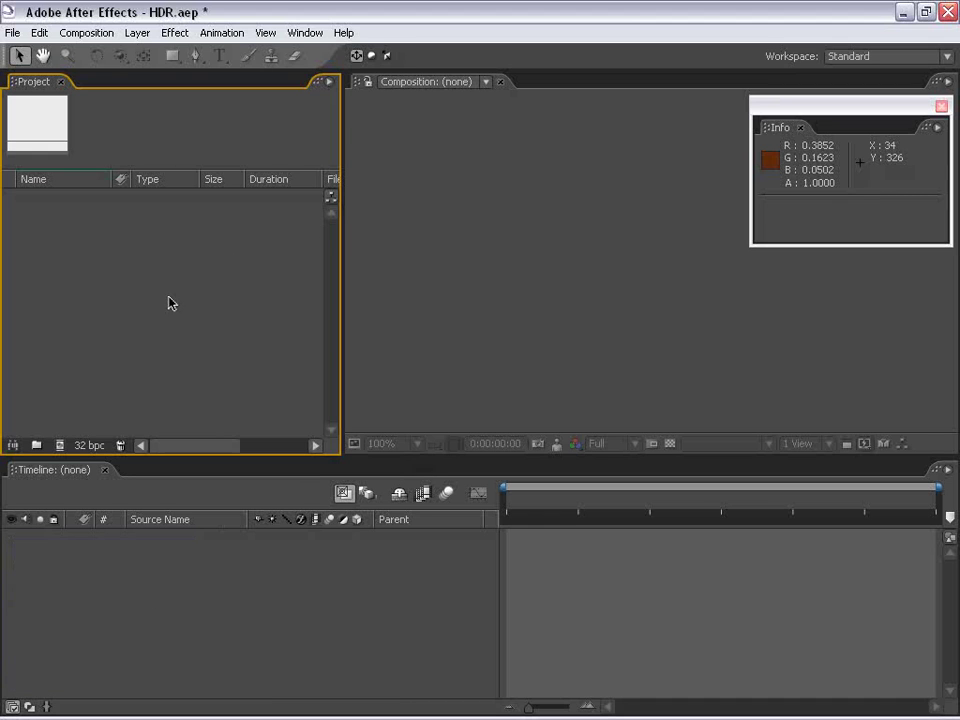
{"action": "double_click", "coordinate": [170, 303]}
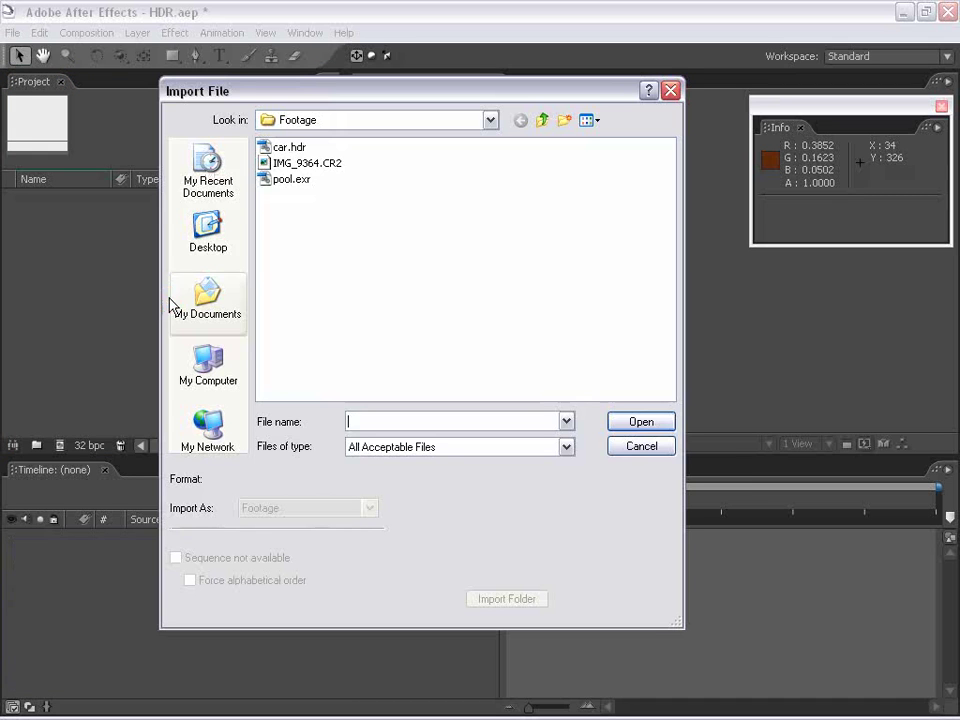
{"action": "left_click", "coordinate": [305, 163]}
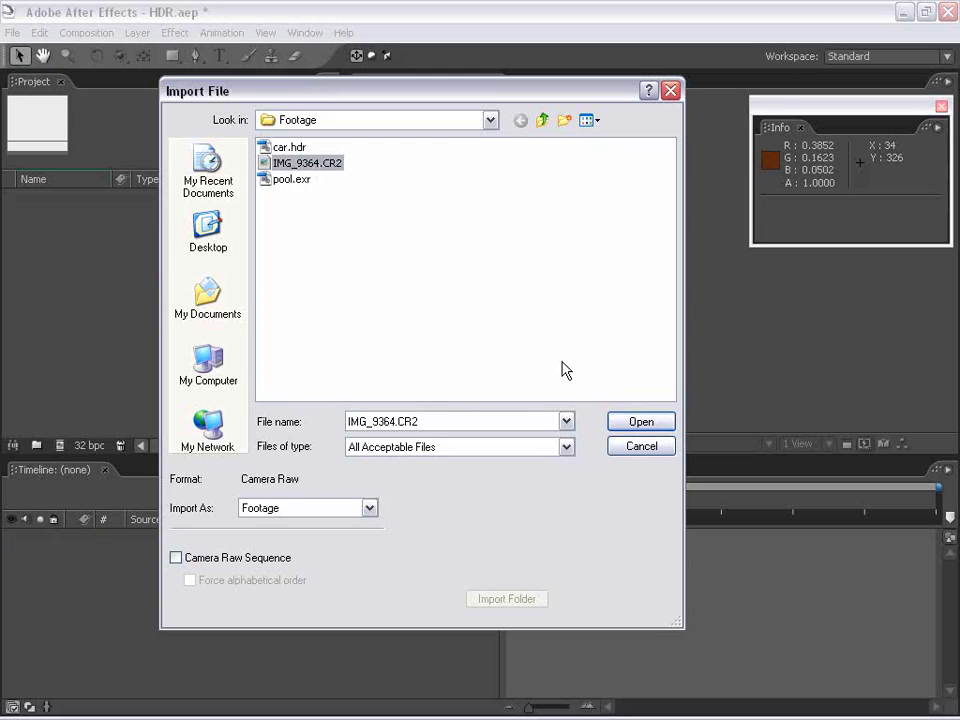
{"action": "left_click", "coordinate": [637, 424]}
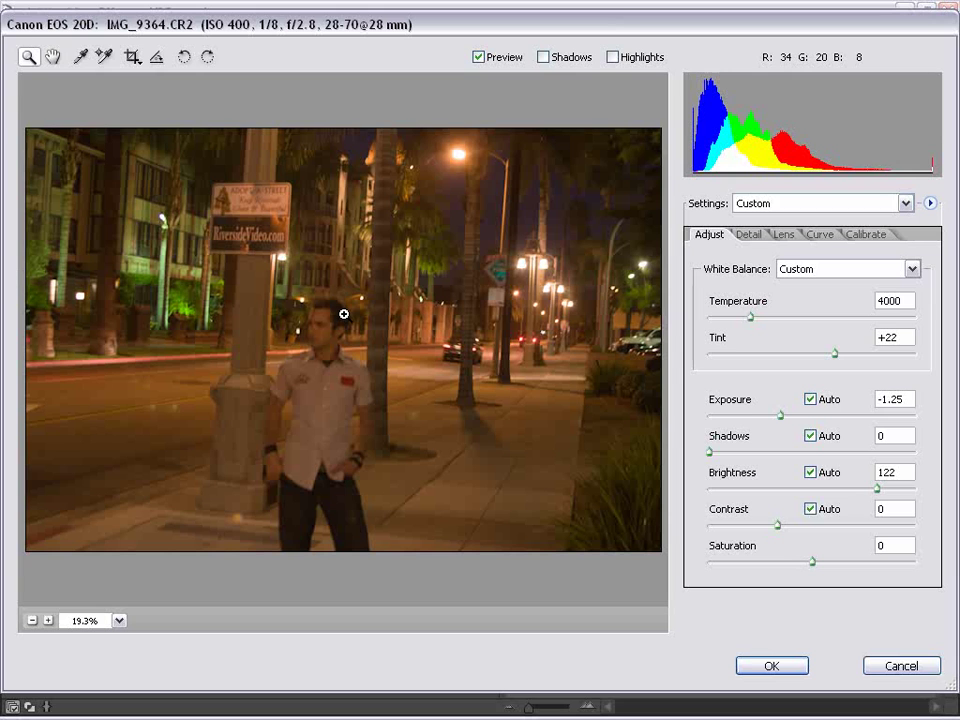
Step: Set the raw photo's Exposure to -4.00, Brightness to 0 and Contrast to -50, and complete the import
{"action": "left_click_drag", "start_coordinate": [781, 418], "coordinate": [694, 431]}
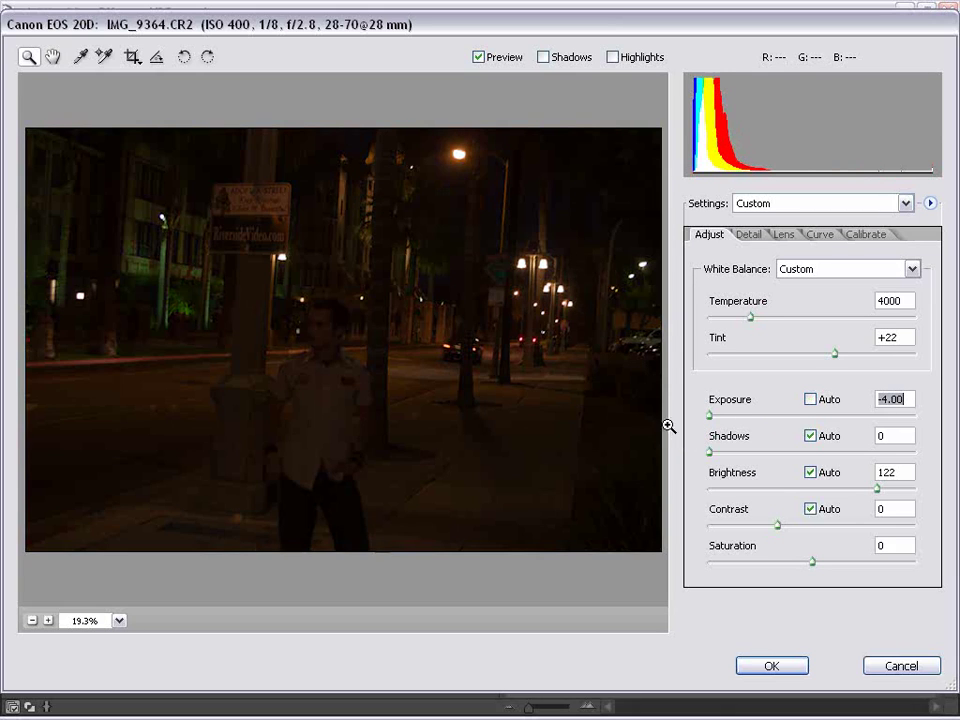
{"action": "left_click_drag", "start_coordinate": [876, 488], "coordinate": [671, 501]}
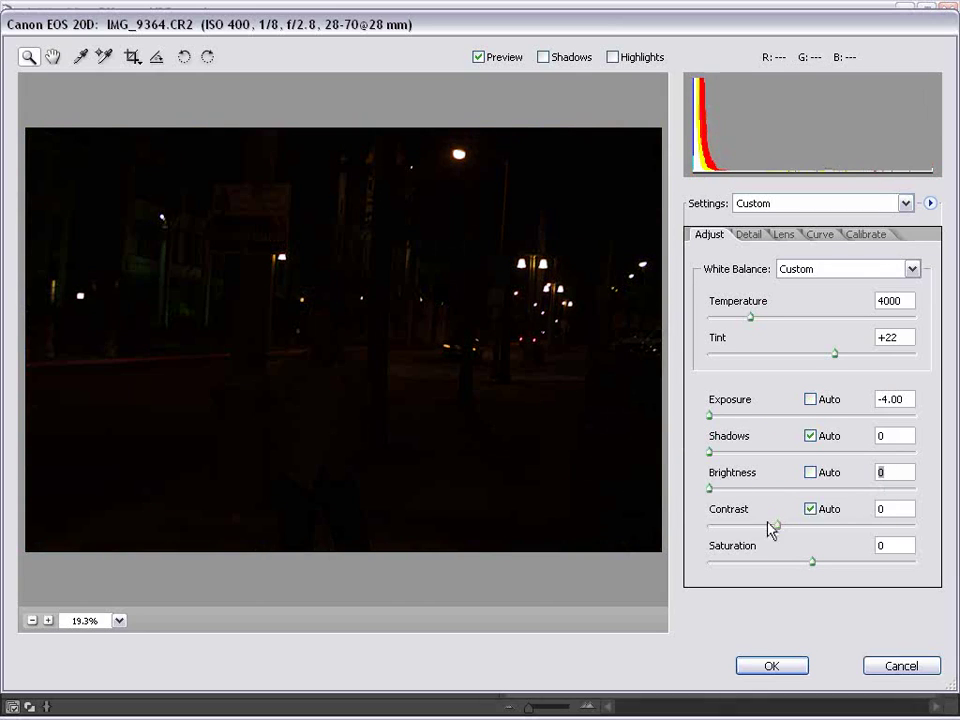
{"action": "left_click_drag", "start_coordinate": [774, 525], "coordinate": [677, 533]}
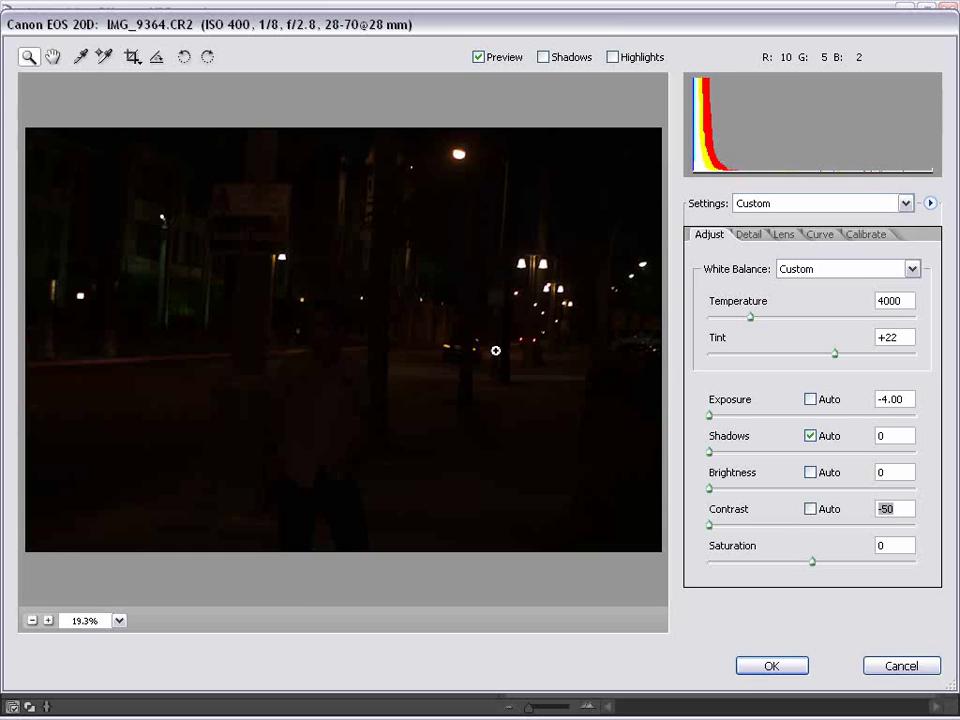
{"action": "left_click", "coordinate": [772, 666]}
Step: Create a new composition named Comp 1 and place IMG_9364.CR2 in it as a layer
{"action": "left_click", "coordinate": [86, 32]}
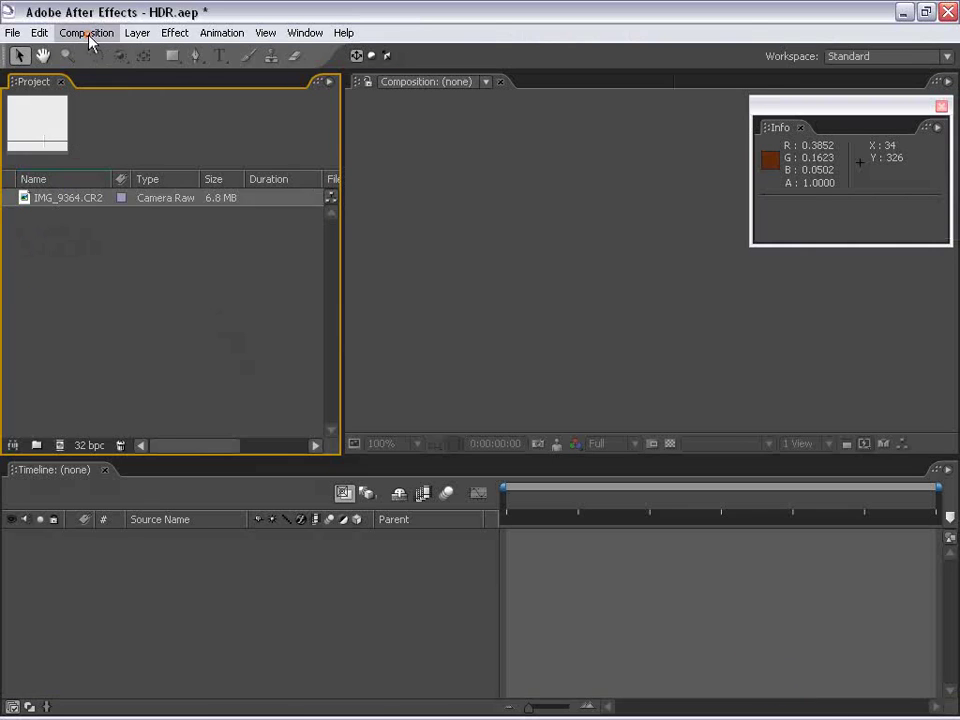
{"action": "left_click", "coordinate": [130, 50]}
{"action": "left_click", "coordinate": [494, 570]}
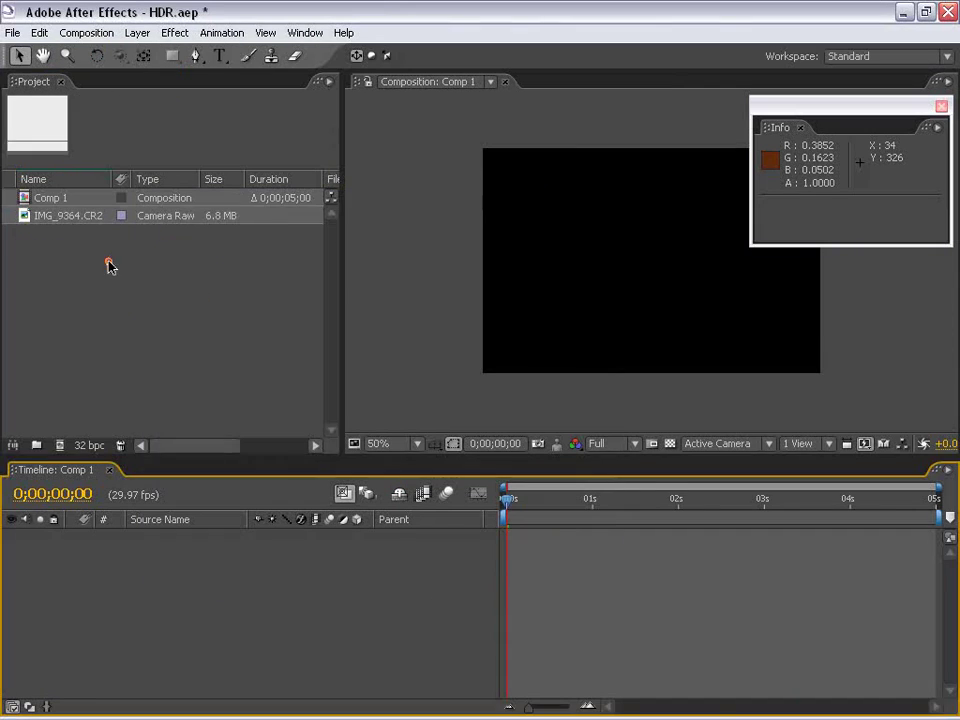
{"action": "left_click_drag", "start_coordinate": [60, 215], "coordinate": [643, 290]}
Step: Fit the IMG_9364.CR2 layer to the composition width
{"action": "right_click", "coordinate": [621, 267]}
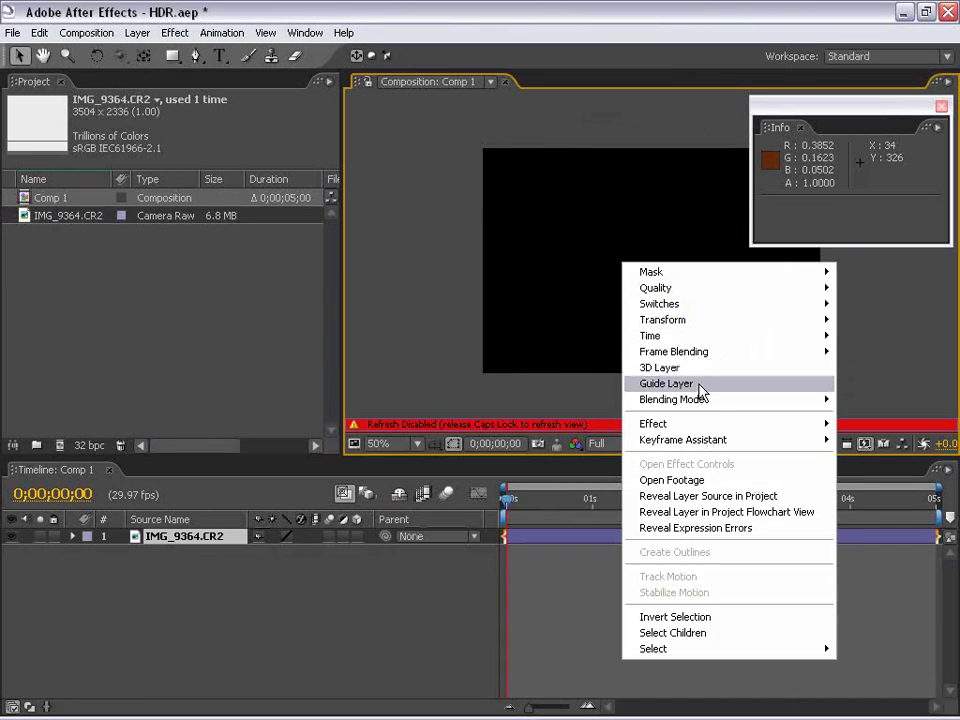
{"action": "mouse_move", "coordinate": [675, 332]}
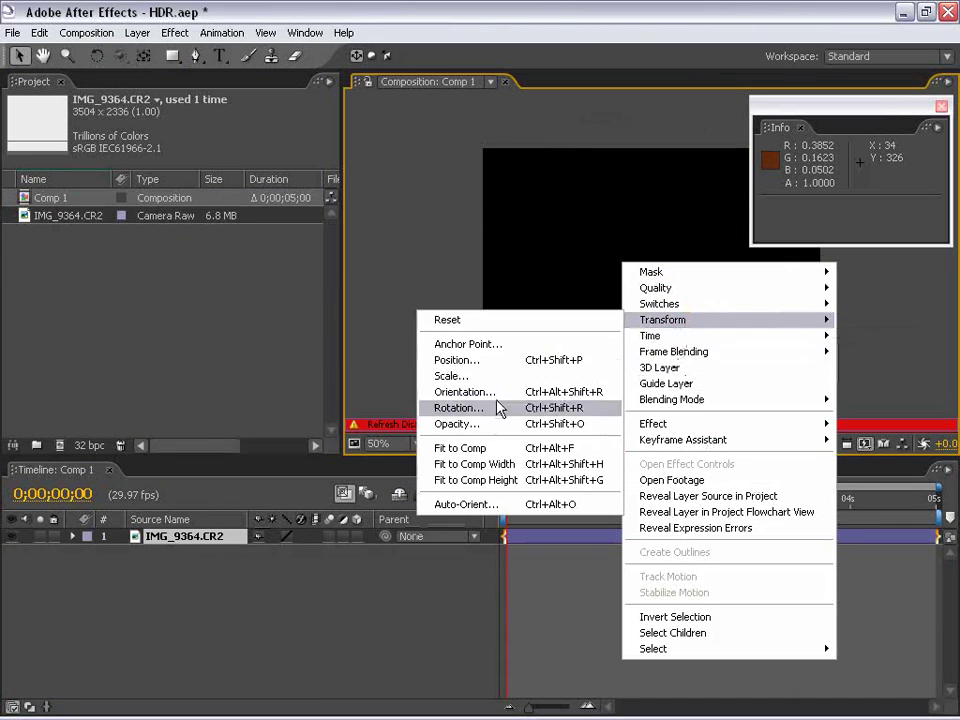
{"action": "left_click", "coordinate": [490, 462]}
{"action": "right_click", "coordinate": [556, 250]}
{"action": "left_click", "coordinate": [500, 268]}
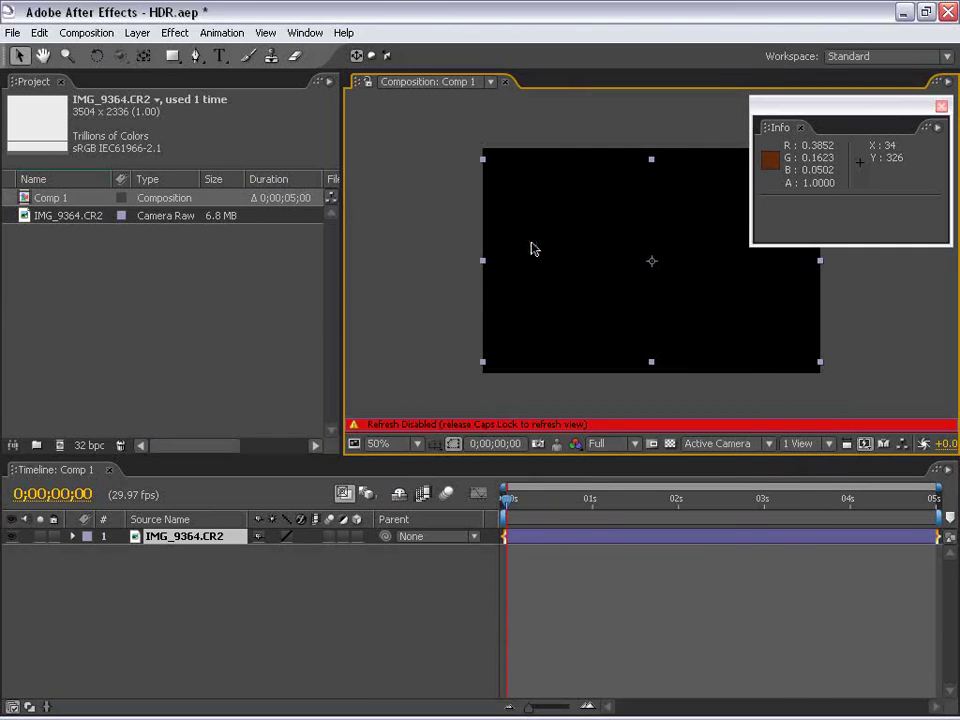
Step: Fit the IMG_9364.CR2 layer to the composition height and pre-compose it, moving all attributes into the new composition
{"action": "right_click", "coordinate": [533, 218]}
{"action": "mouse_move", "coordinate": [593, 281]}
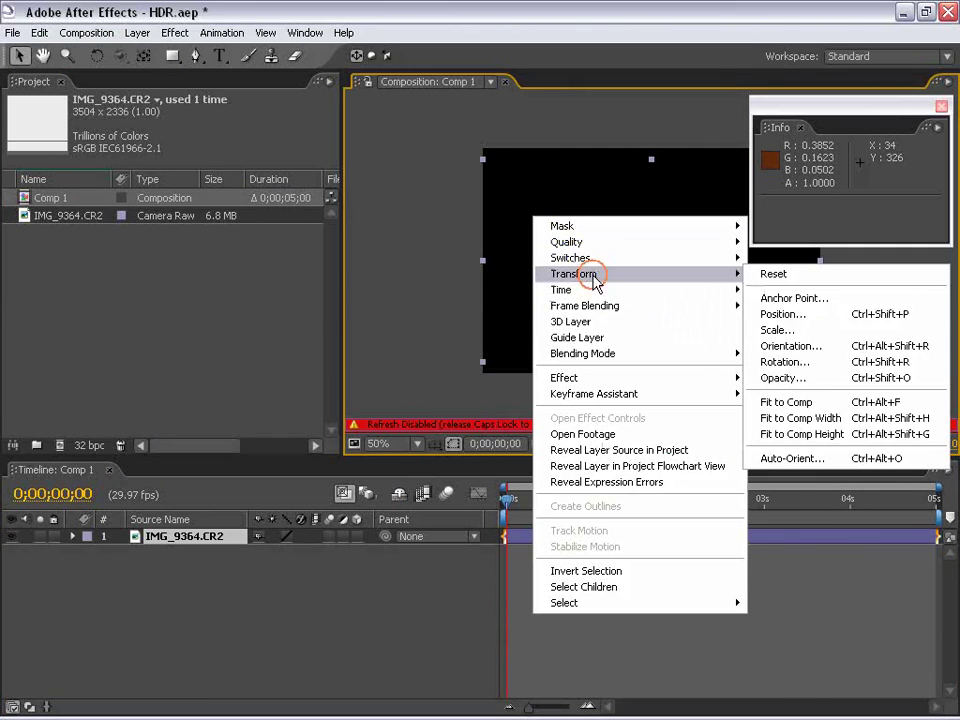
{"action": "left_click", "coordinate": [870, 435]}
{"action": "key", "text": "ctrl+shift+c"}
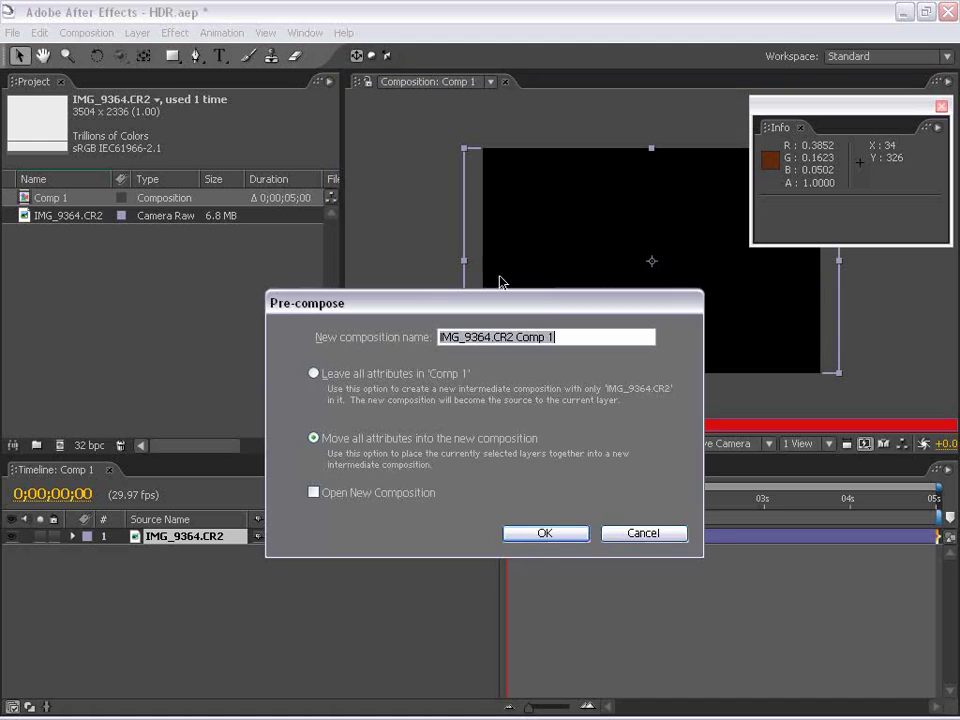
{"action": "left_click", "coordinate": [510, 530]}
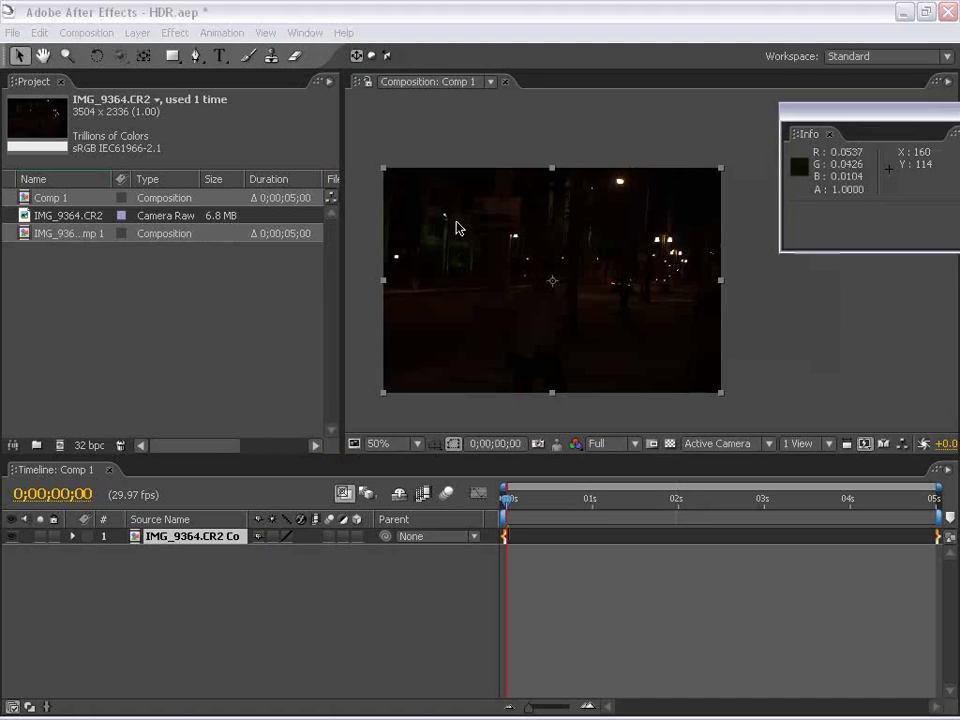
Step: Apply Levels to the pre-composed layer with clipping to output black and white disabled and Input White at 0.1098
{"action": "left_click", "coordinate": [176, 32]}
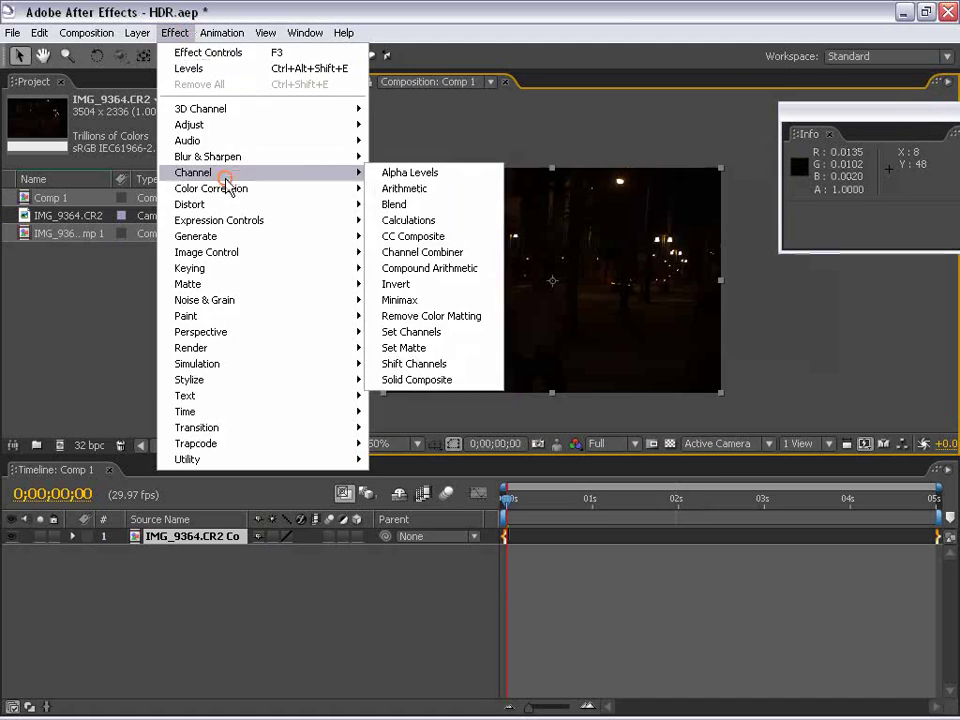
{"action": "mouse_move", "coordinate": [208, 190]}
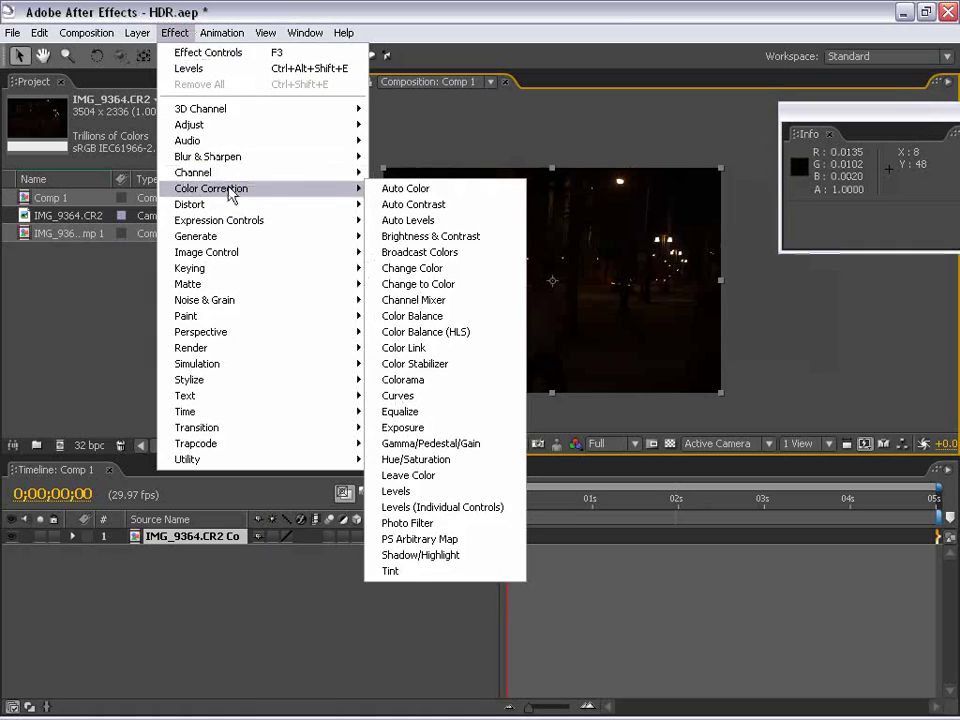
{"action": "left_click", "coordinate": [392, 492]}
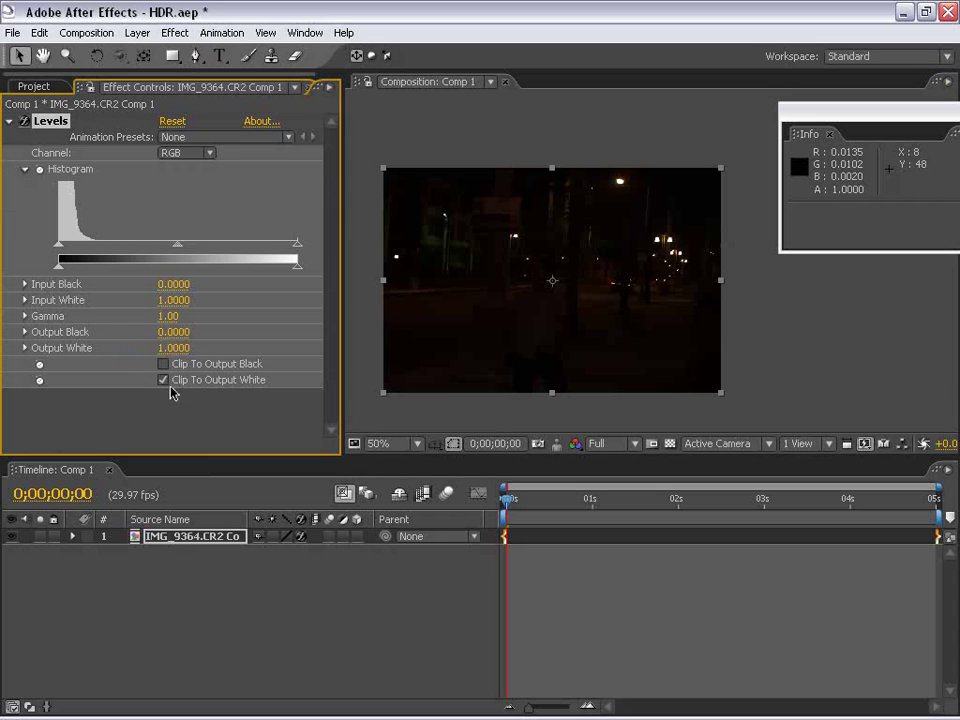
{"action": "key", "text": "h"}
{"action": "left_click_drag", "start_coordinate": [493, 319], "coordinate": [512, 311]}
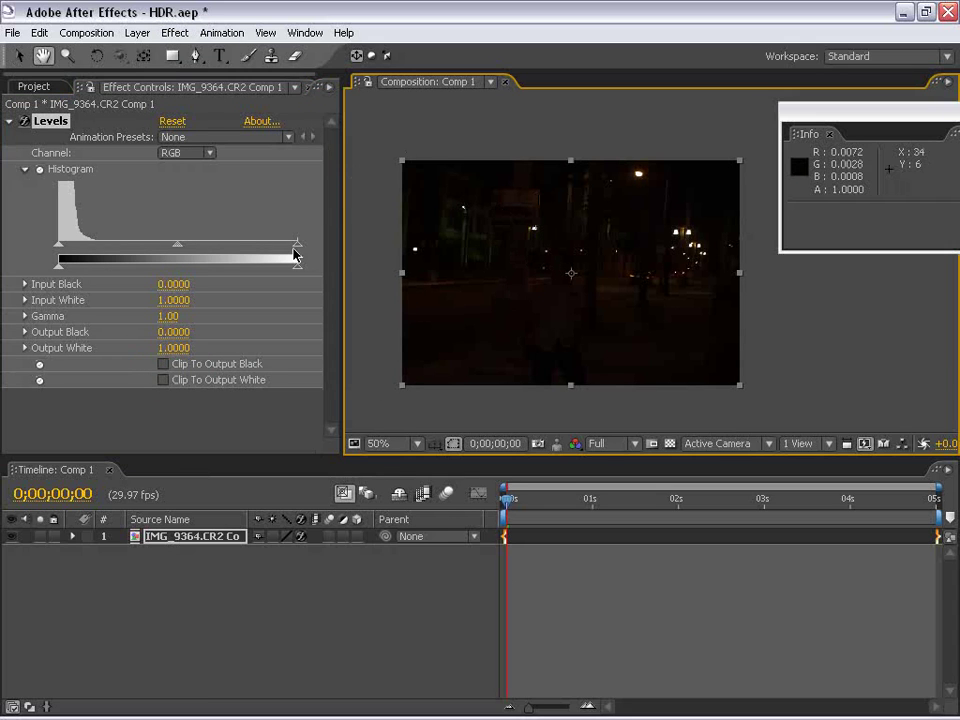
{"action": "left_click_drag", "start_coordinate": [297, 248], "coordinate": [84, 249]}
Step: Inspect the street lamp's pixel values up close, switching the Levels effect off and on for comparison
{"action": "key", "text": "v"}
{"action": "scroll", "coordinate": [580, 291], "scroll_direction": "up", "scroll_amount": 2}
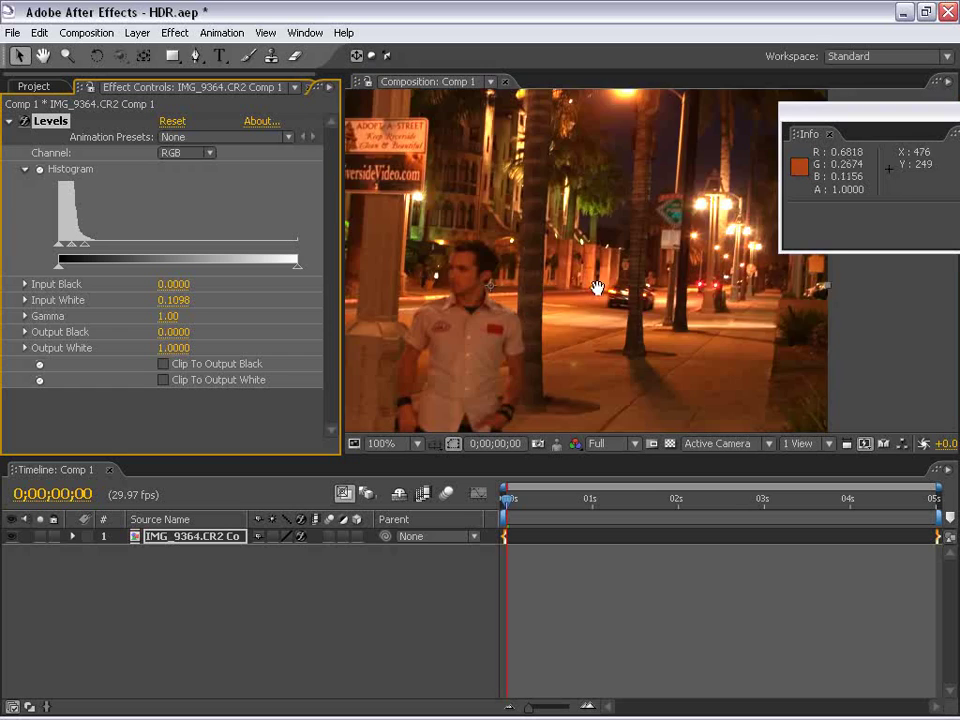
{"action": "scroll", "coordinate": [600, 300], "scroll_direction": "down", "scroll_amount": 2}
{"action": "scroll", "coordinate": [582, 300], "scroll_direction": "up", "scroll_amount": 1}
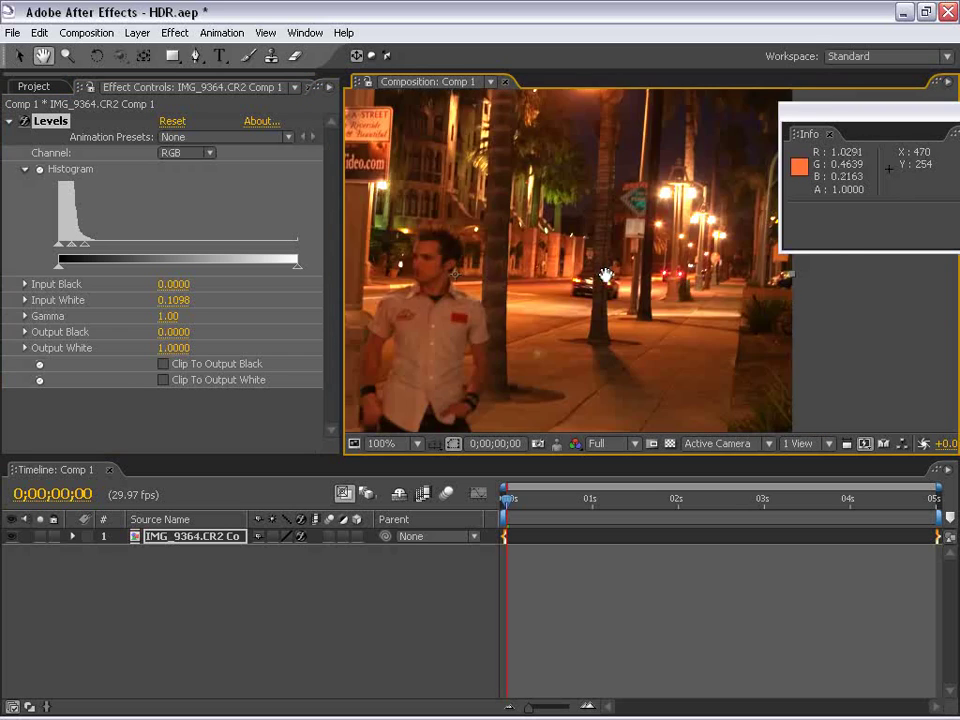
{"action": "left_click_drag", "start_coordinate": [580, 300], "coordinate": [400, 359]}
{"action": "scroll", "coordinate": [541, 189], "scroll_direction": "up", "scroll_amount": 1}
{"action": "left_click_drag", "start_coordinate": [541, 189], "coordinate": [611, 246]}
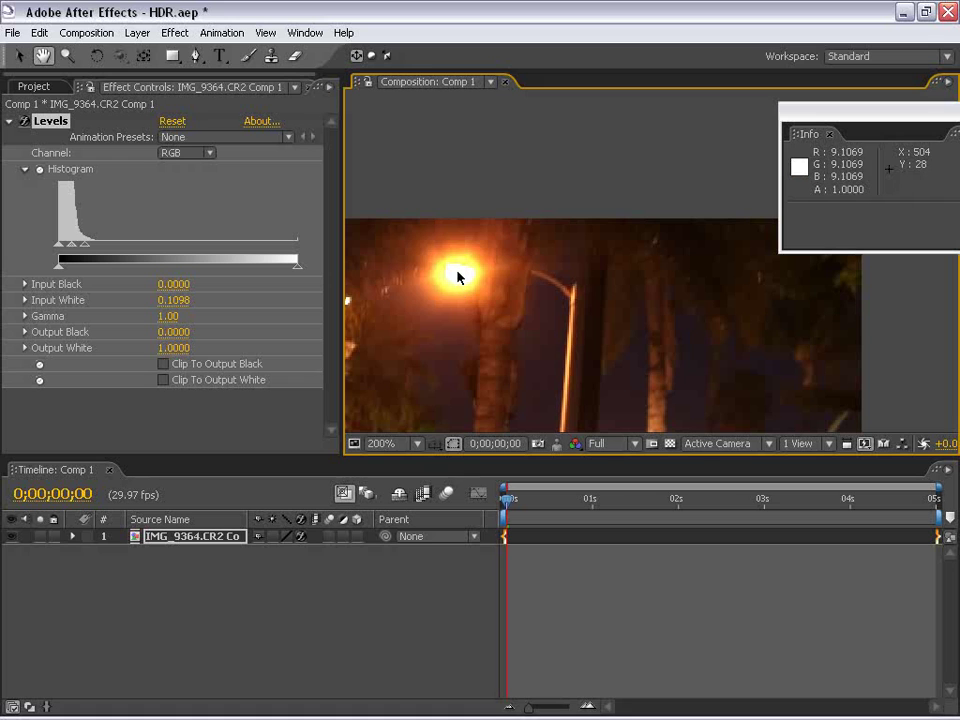
{"action": "left_click", "coordinate": [23, 120]}
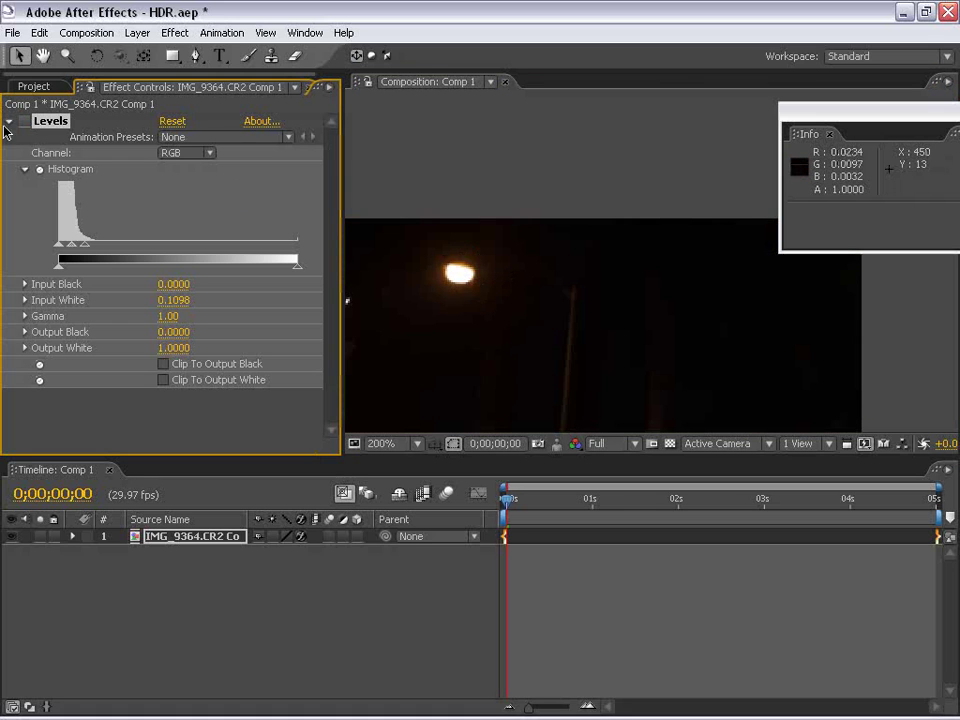
{"action": "left_click", "coordinate": [23, 120]}
Step: Apply a Gaussian Blur with Blurriness 40.4 to the pre-composed night photo and inspect the blurred highlights
{"action": "scroll", "coordinate": [560, 370], "scroll_direction": "down", "scroll_amount": 2}
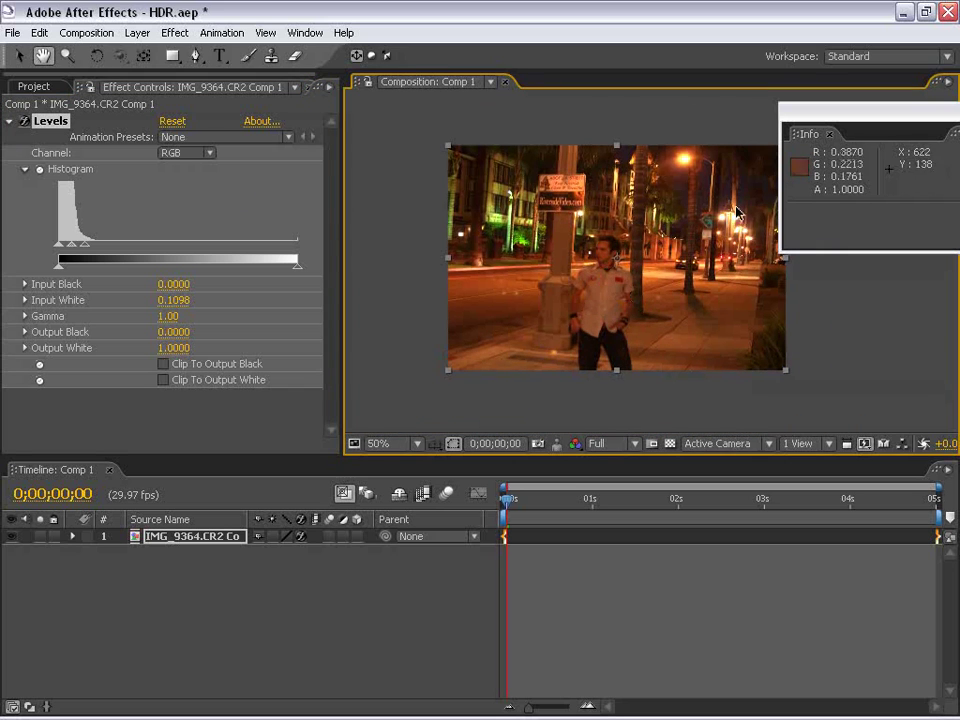
{"action": "scroll", "coordinate": [640, 250], "scroll_direction": "up", "scroll_amount": 2}
{"action": "scroll", "coordinate": [575, 260], "scroll_direction": "down", "scroll_amount": 2}
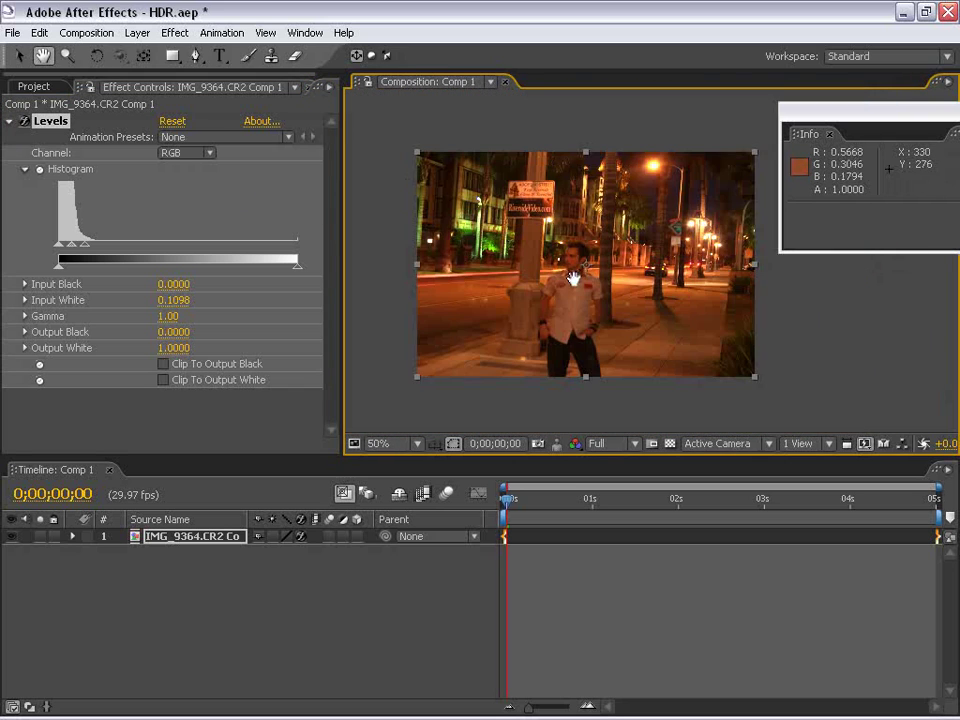
{"action": "left_click_drag", "start_coordinate": [578, 306], "coordinate": [568, 314]}
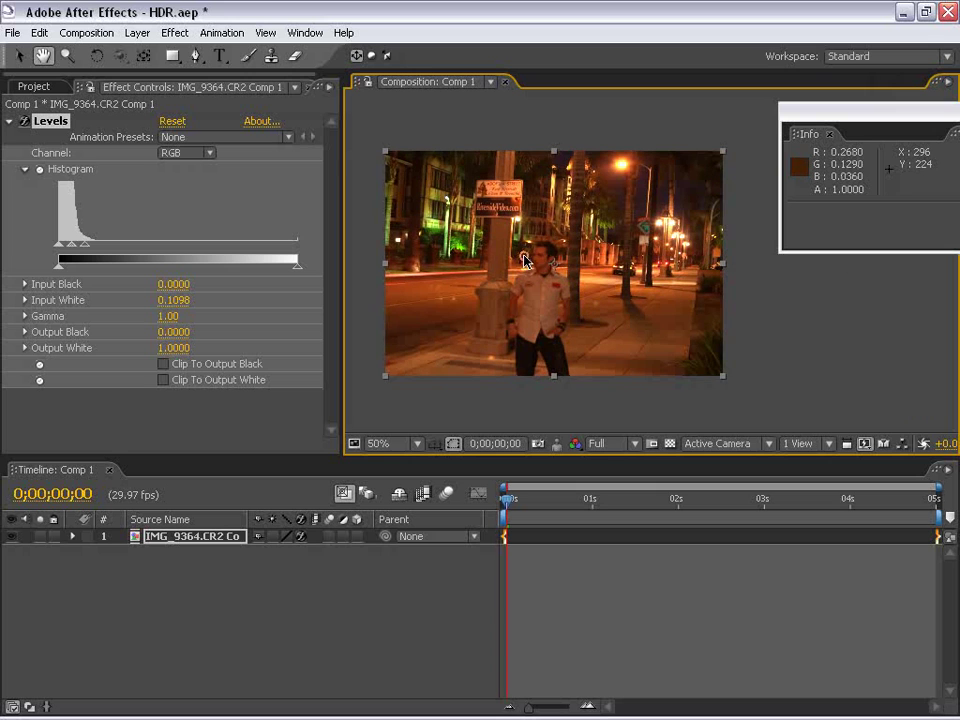
{"action": "left_click", "coordinate": [174, 33]}
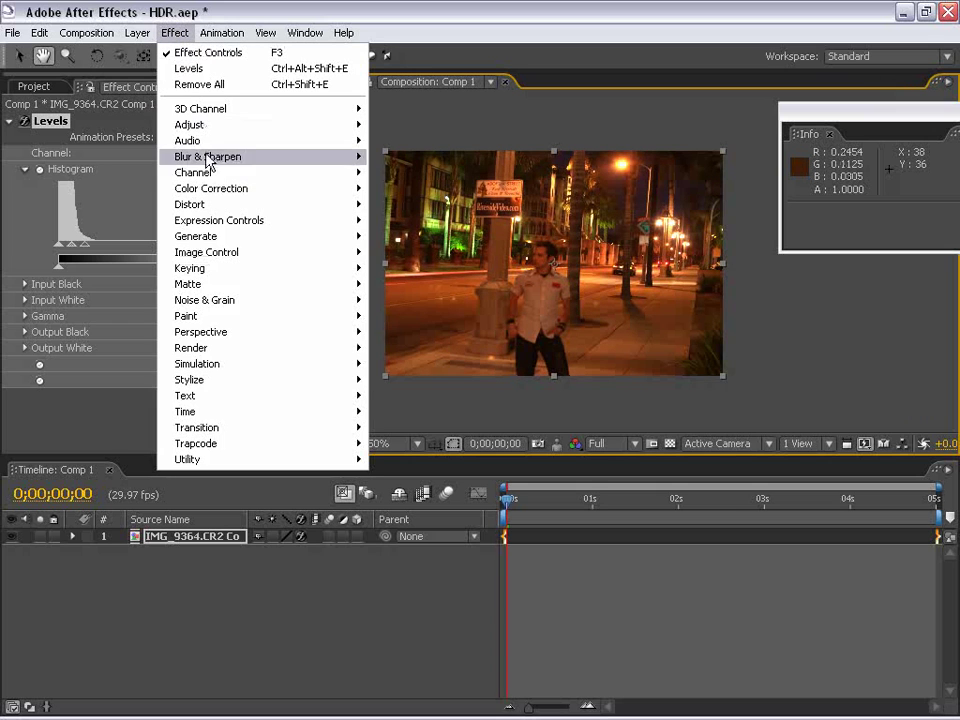
{"action": "mouse_move", "coordinate": [210, 157]}
{"action": "left_click", "coordinate": [411, 284]}
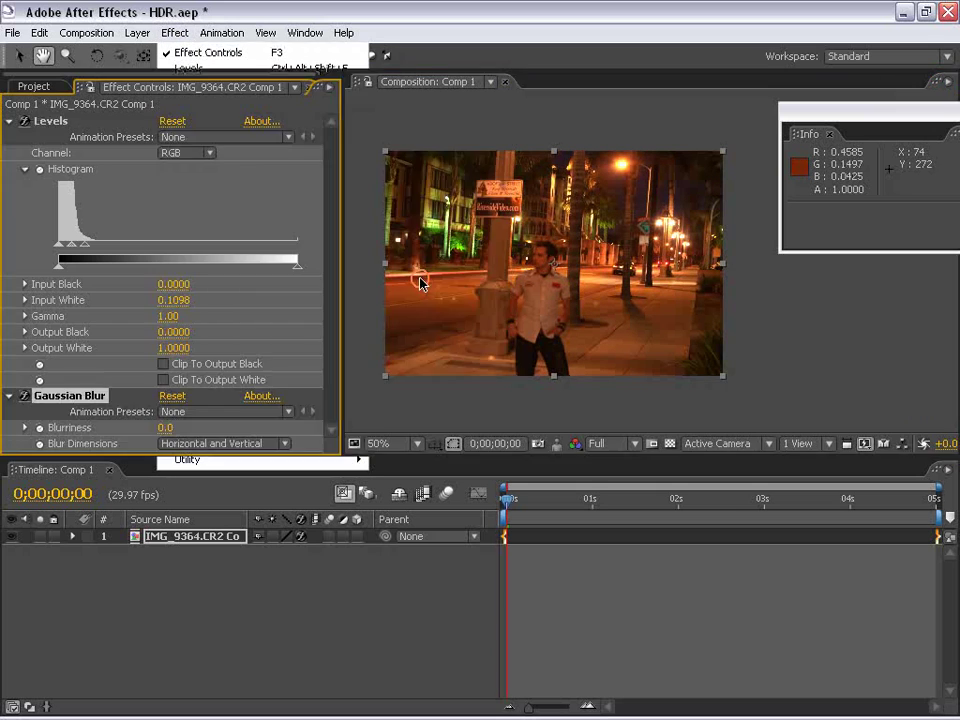
{"action": "left_click_drag", "start_coordinate": [165, 427], "coordinate": [586, 264]}
{"action": "scroll", "coordinate": [690, 253], "scroll_direction": "up", "scroll_amount": 1}
{"action": "scroll", "coordinate": [569, 339], "scroll_direction": "down", "scroll_amount": 1}
Step: Remove the Gaussian Blur effect from the pre-composed night photo layer
{"action": "left_click", "coordinate": [60, 396]}
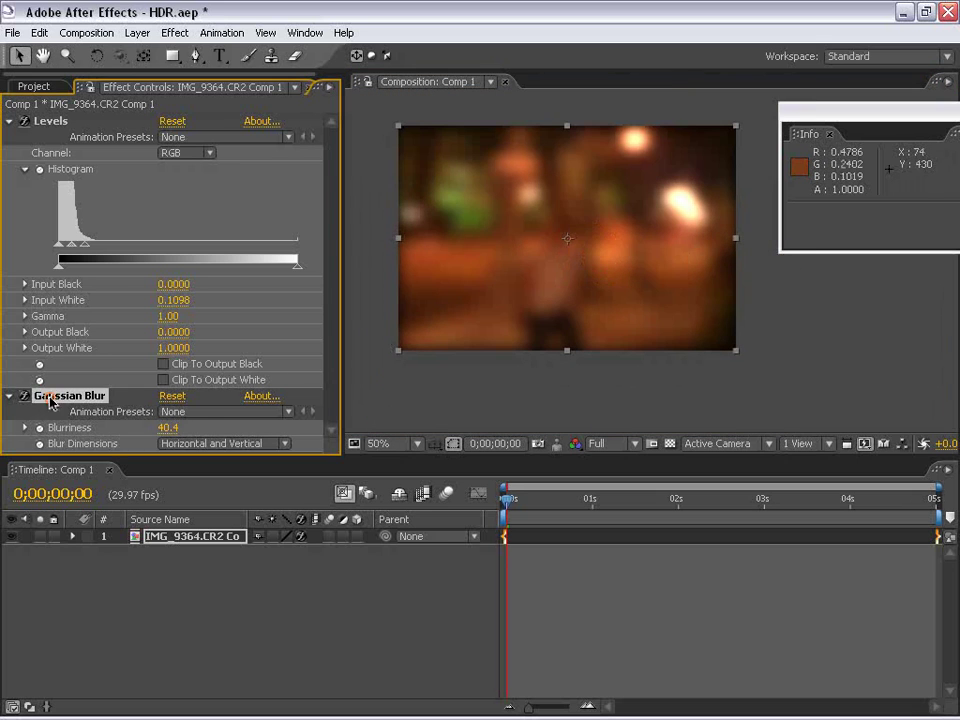
{"action": "key", "text": "Delete"}
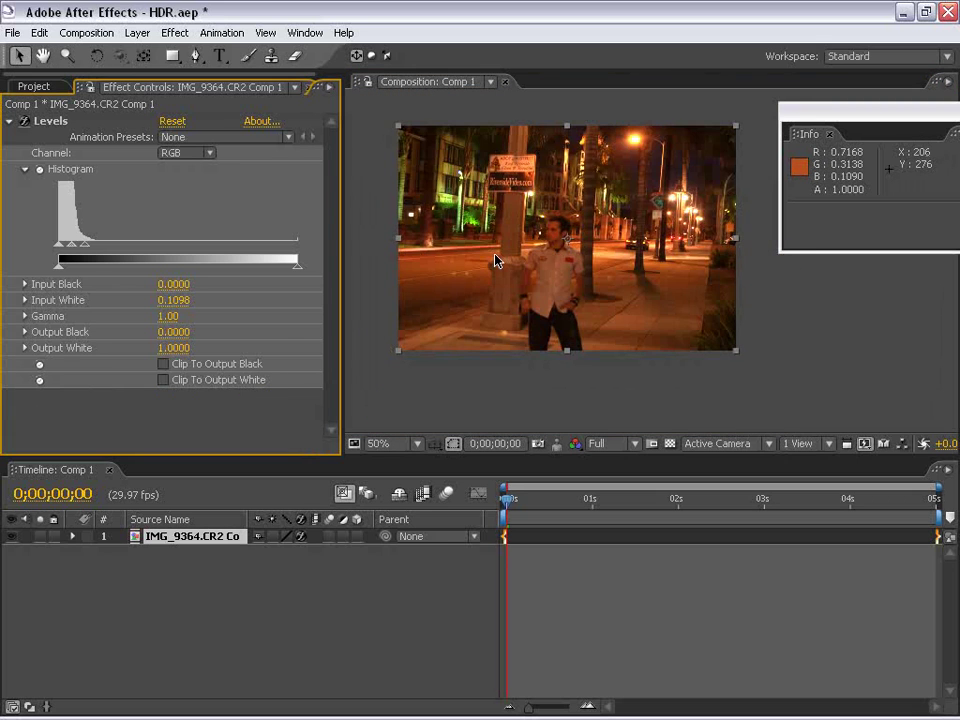
Step: Animate the pre-composed photo's Position with a keyframe at the start and one at 0;00;00;23, moved past the frame's lower-left corner to -324, 700
{"action": "left_click", "coordinate": [8, 121]}
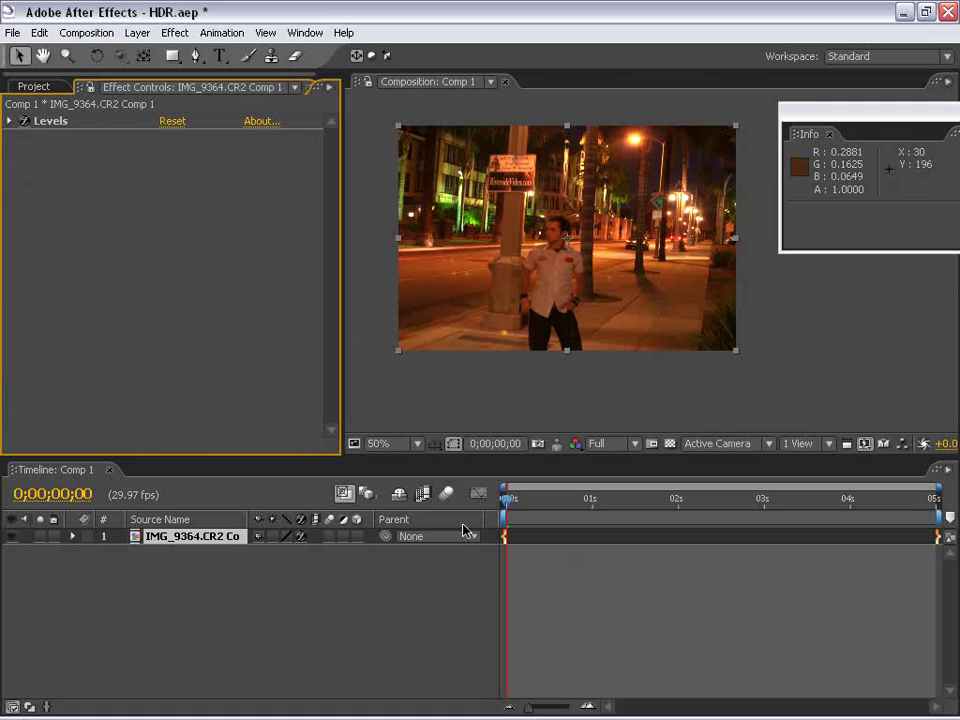
{"action": "left_click", "coordinate": [70, 538]}
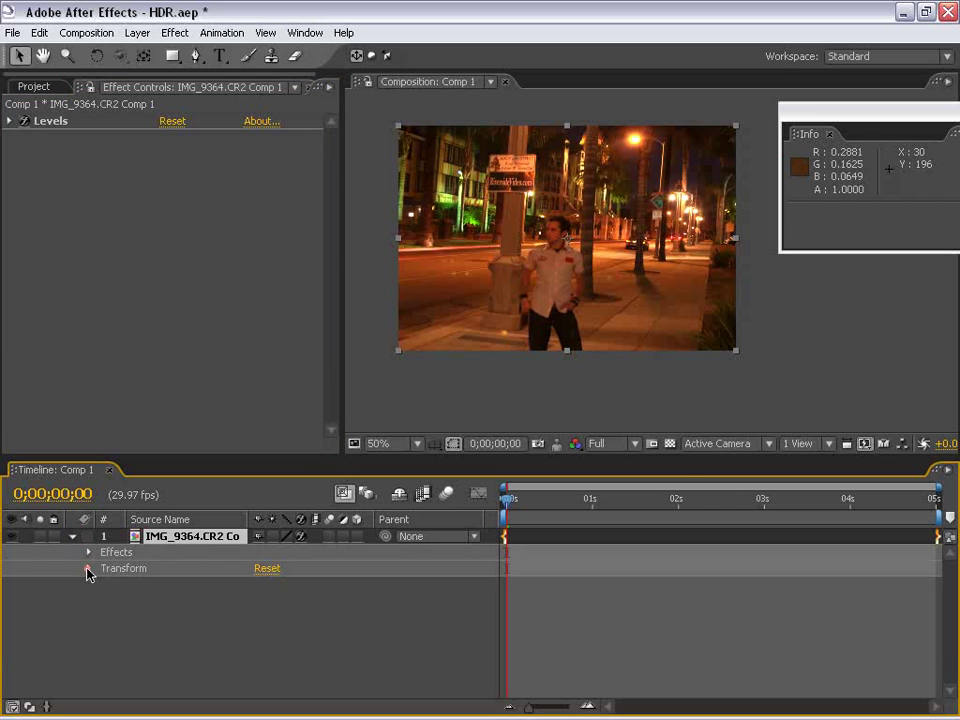
{"action": "left_click", "coordinate": [88, 568]}
{"action": "left_click", "coordinate": [121, 600]}
{"action": "left_click", "coordinate": [575, 502]}
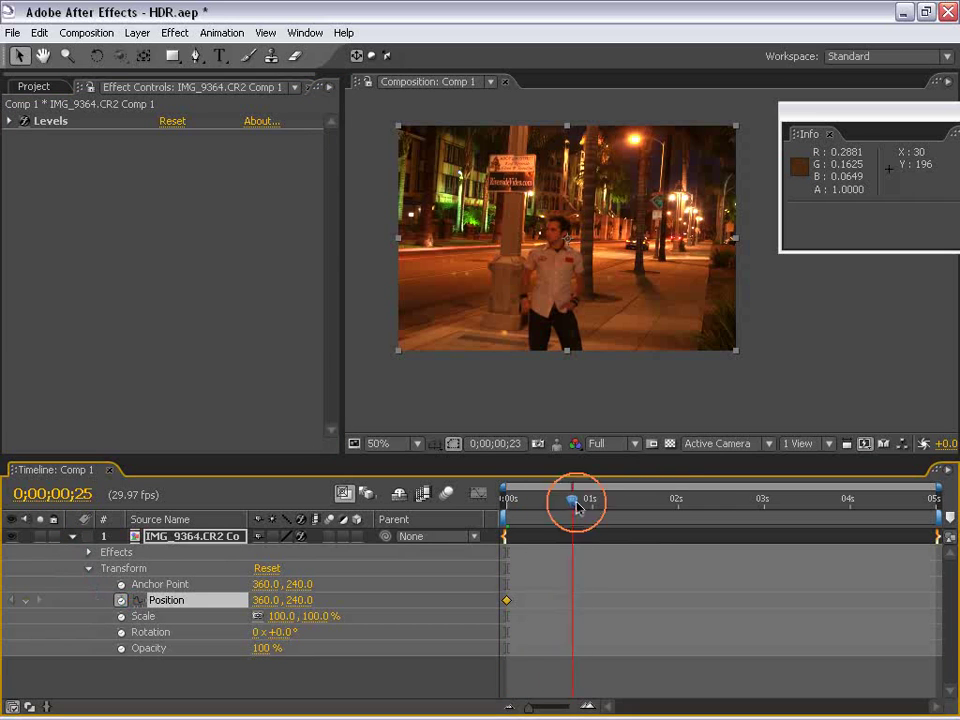
{"action": "mouse_move", "coordinate": [575, 502]}
{"action": "left_mouse_down"}
{"action": "mouse_move", "coordinate": [563, 500]}
{"action": "mouse_move", "coordinate": [571, 500]}
{"action": "left_mouse_up"}
{"action": "left_click_drag", "start_coordinate": [699, 162], "coordinate": [373, 377]}
Step: Move the photo at the first Position keyframe up and right to 552, 144 and scrub the motion
{"action": "key", "text": "Home"}
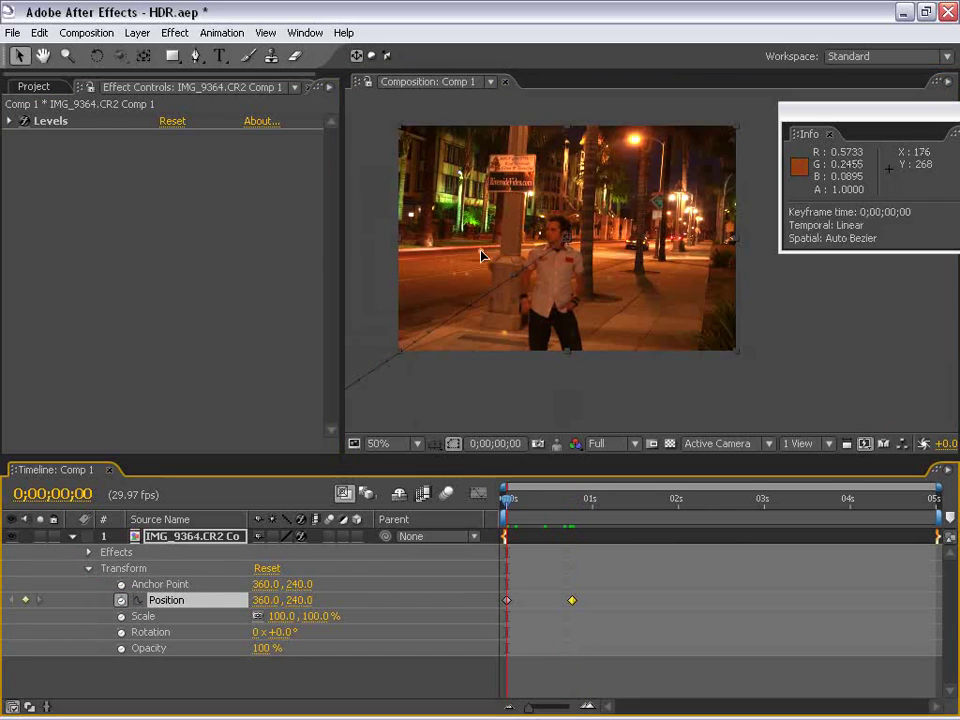
{"action": "left_click_drag", "start_coordinate": [481, 256], "coordinate": [577, 208]}
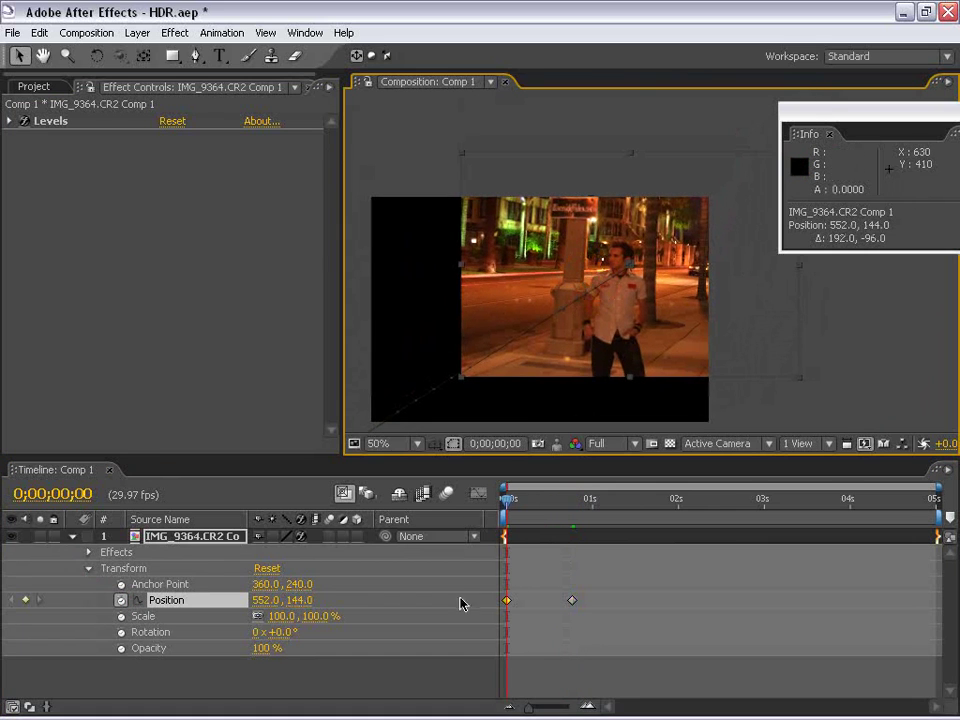
{"action": "left_click_drag", "start_coordinate": [517, 510], "coordinate": [542, 504]}
{"action": "key", "text": "Home"}
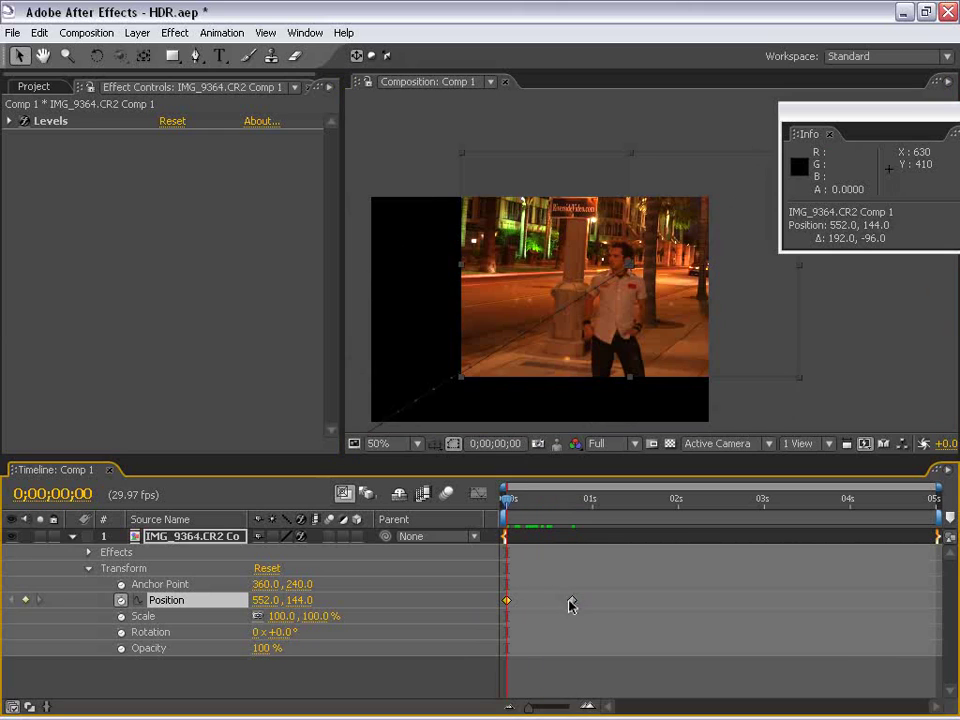
Step: Shift the second Position keyframe to 0;00;00;14 and enable motion blur for the layer and the composition
{"action": "left_click_drag", "start_coordinate": [570, 602], "coordinate": [546, 600]}
{"action": "left_click", "coordinate": [447, 494]}
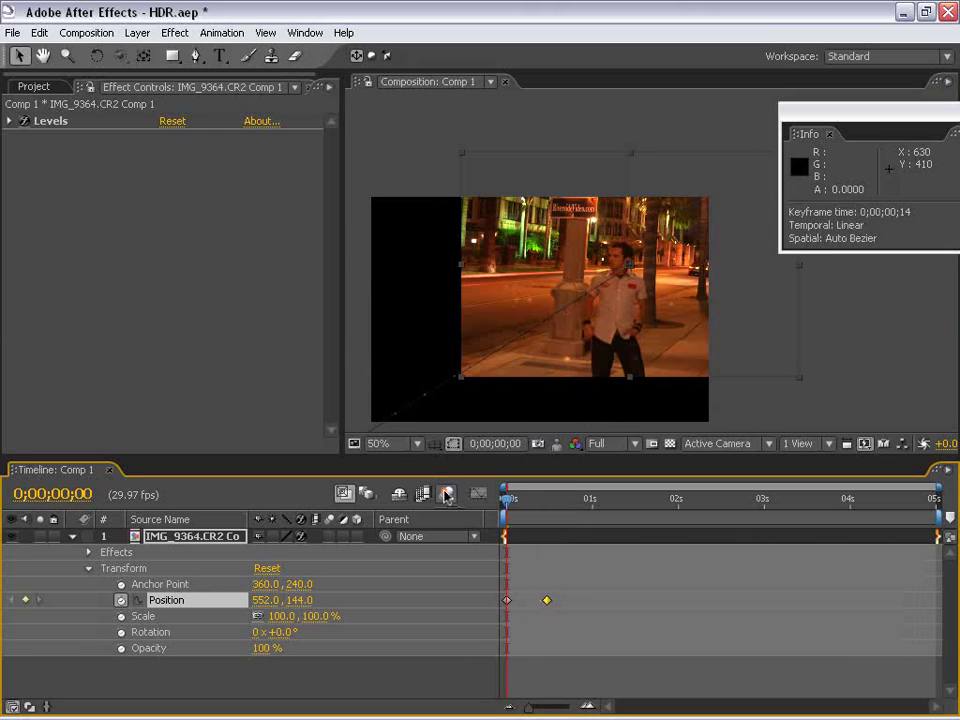
{"action": "left_click", "coordinate": [333, 537]}
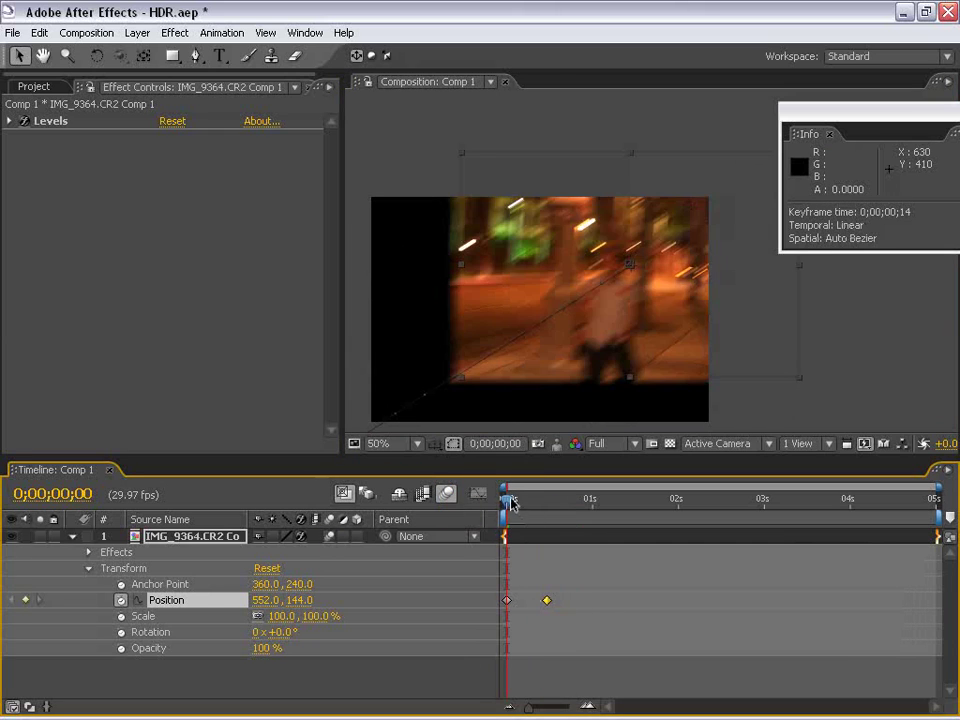
Step: Examine the motion-blurred highlights up close at frames 4 and 2
{"action": "left_click_drag", "start_coordinate": [510, 502], "coordinate": [522, 503]}
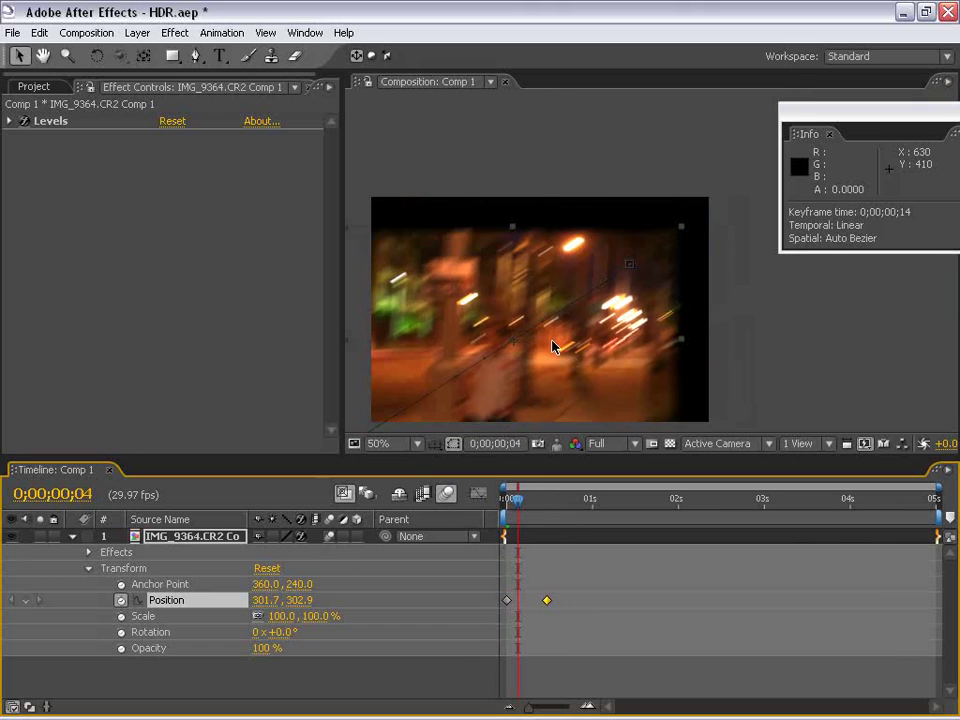
{"action": "scroll", "coordinate": [553, 347], "scroll_direction": "up", "scroll_amount": 2}
{"action": "key", "text": "h"}
{"action": "scroll", "coordinate": [551, 349], "scroll_direction": "down", "scroll_amount": 2}
{"action": "left_click_drag", "start_coordinate": [551, 349], "coordinate": [608, 285]}
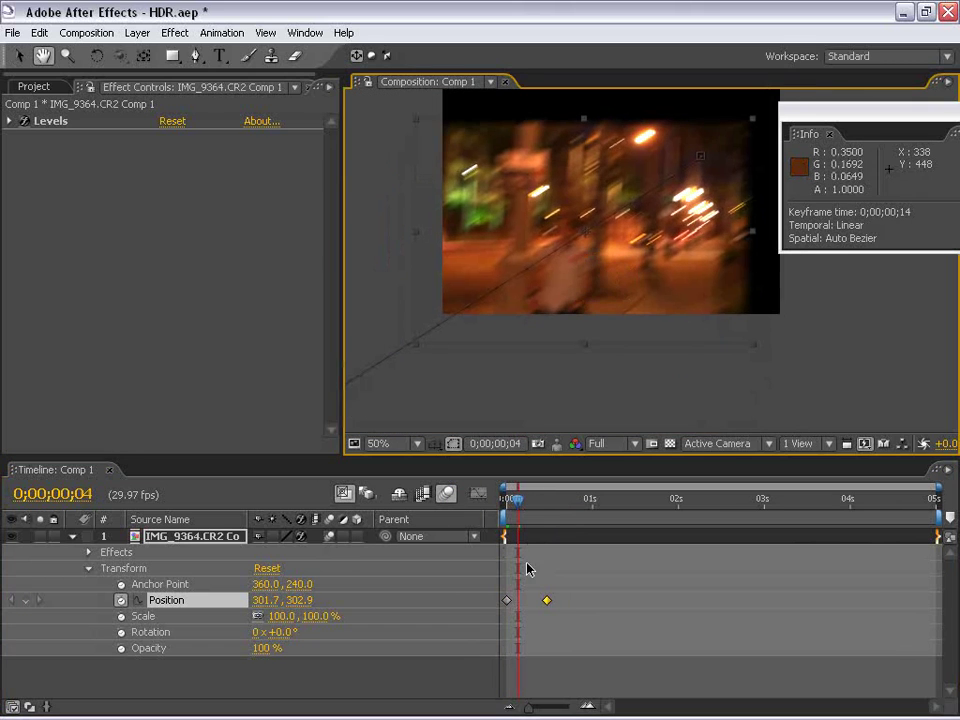
{"action": "mouse_move", "coordinate": [519, 510]}
{"action": "left_mouse_down"}
{"action": "mouse_move", "coordinate": [529, 508]}
{"action": "mouse_move", "coordinate": [511, 505]}
{"action": "left_mouse_up"}
{"action": "key", "text": "v"}
{"action": "scroll", "coordinate": [700, 165], "scroll_direction": "up", "scroll_amount": 2}
{"action": "key", "text": "h"}
{"action": "left_click_drag", "start_coordinate": [628, 253], "coordinate": [621, 242]}
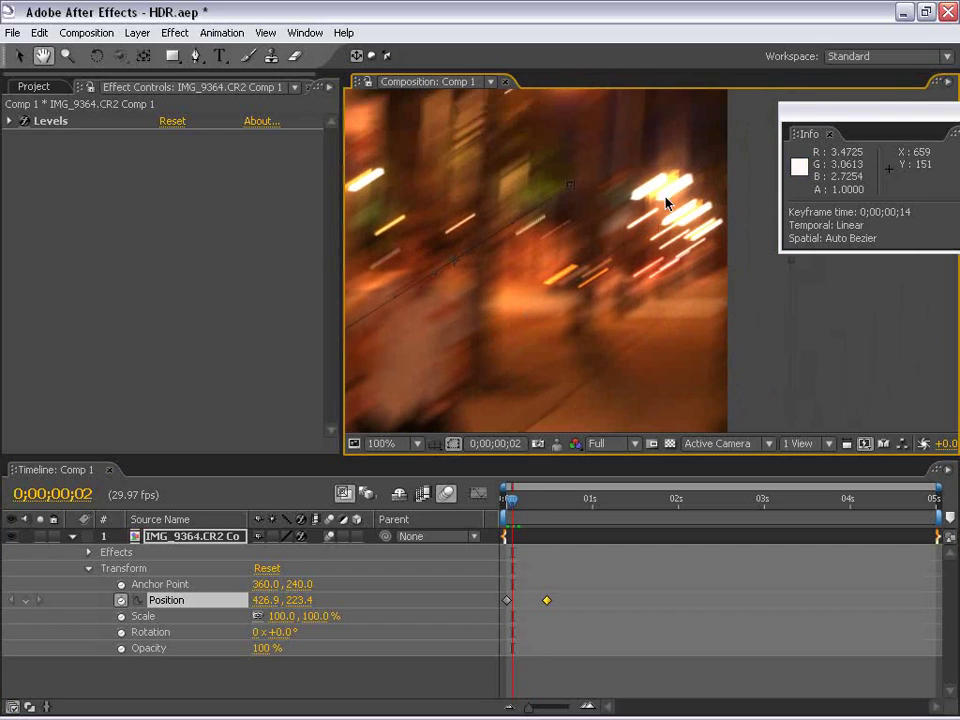
{"action": "scroll", "coordinate": [530, 278], "scroll_direction": "down", "scroll_amount": 2}
{"action": "left_click_drag", "start_coordinate": [542, 274], "coordinate": [568, 294]}
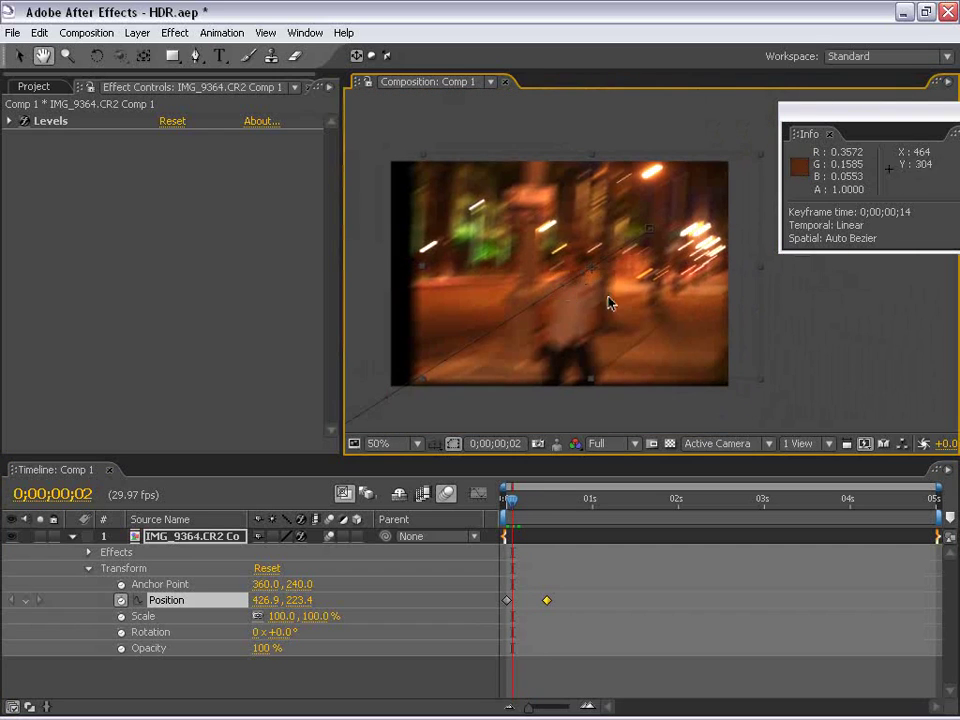
Step: Set Comp 1's Shutter Angle to 350 and inspect the longer light streaks at frame 4
{"action": "mouse_move", "coordinate": [514, 500]}
{"action": "left_mouse_down"}
{"action": "mouse_move", "coordinate": [525, 499]}
{"action": "mouse_move", "coordinate": [516, 499]}
{"action": "left_mouse_up"}
{"action": "key", "text": "v"}
{"action": "left_click", "coordinate": [86, 32]}
{"action": "left_click", "coordinate": [86, 76]}
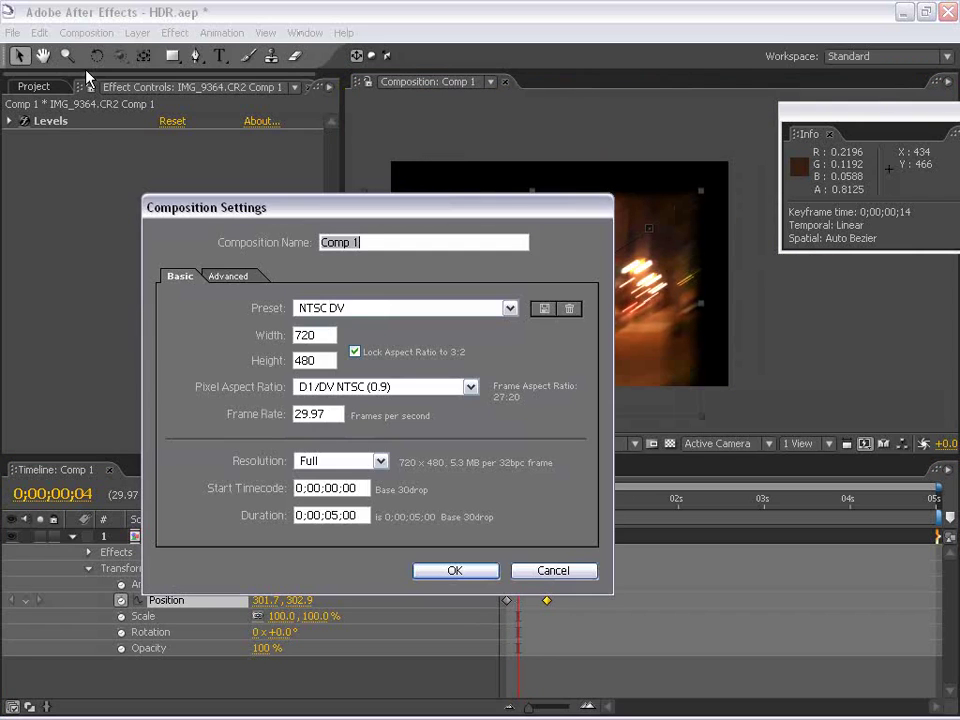
{"action": "left_click", "coordinate": [230, 276]}
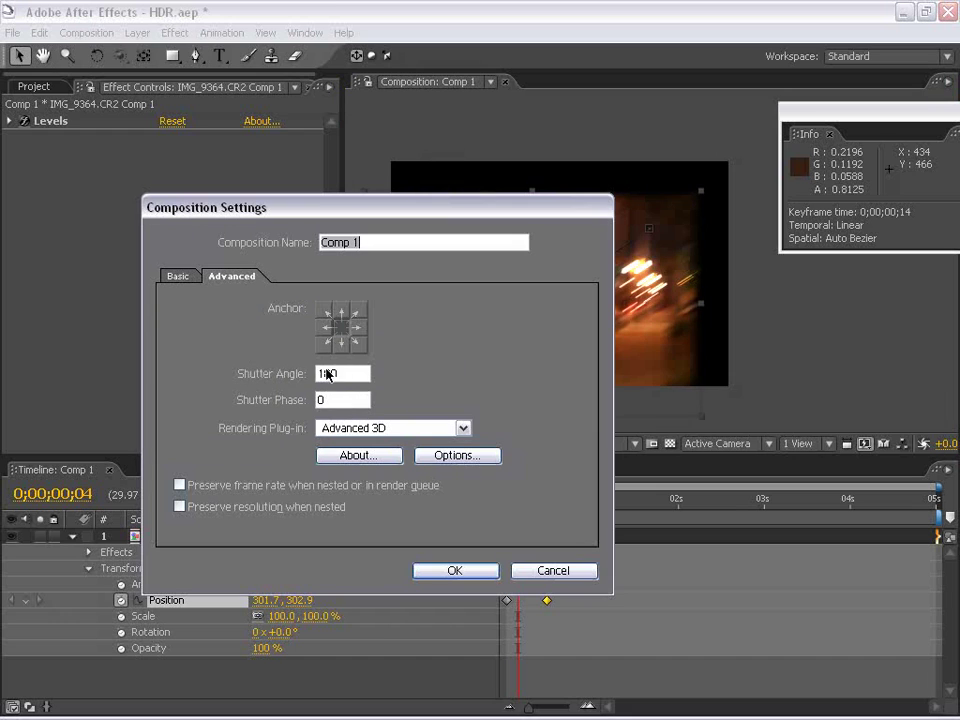
{"action": "double_click", "coordinate": [328, 374]}
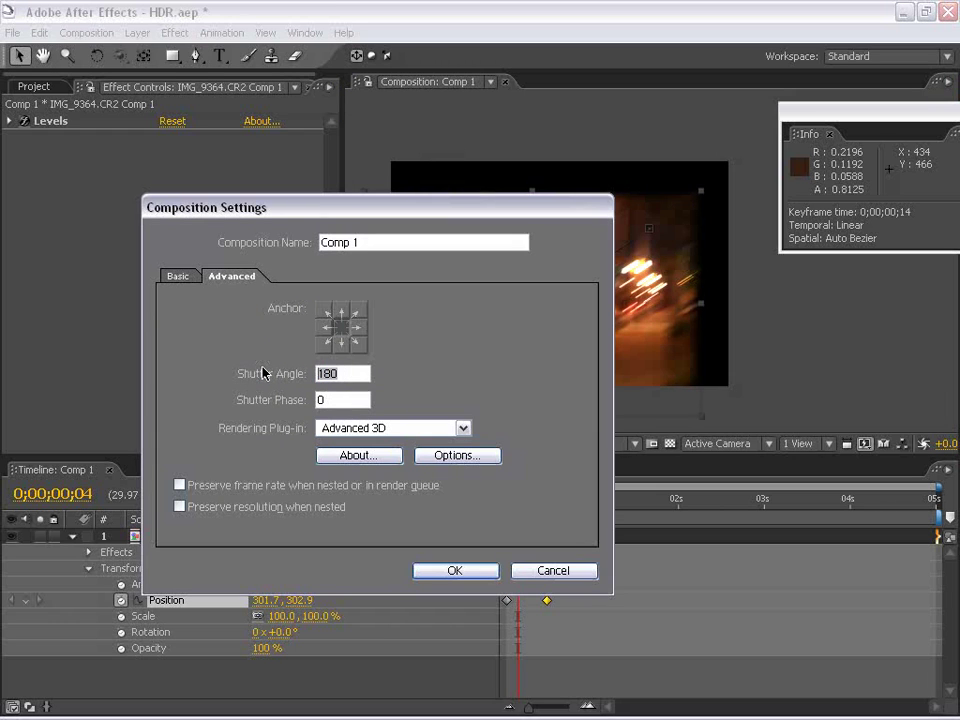
{"action": "type", "text": "350"}
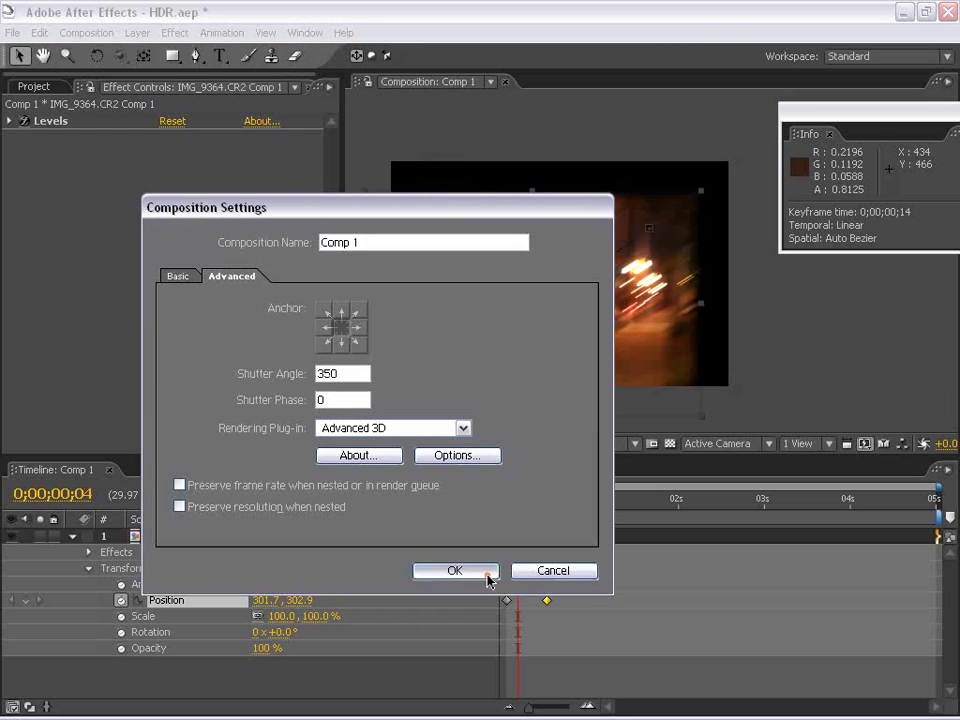
{"action": "left_click", "coordinate": [489, 573]}
{"action": "scroll", "coordinate": [696, 293], "scroll_direction": "up", "scroll_amount": 1}
{"action": "left_click_drag", "start_coordinate": [696, 293], "coordinate": [661, 323]}
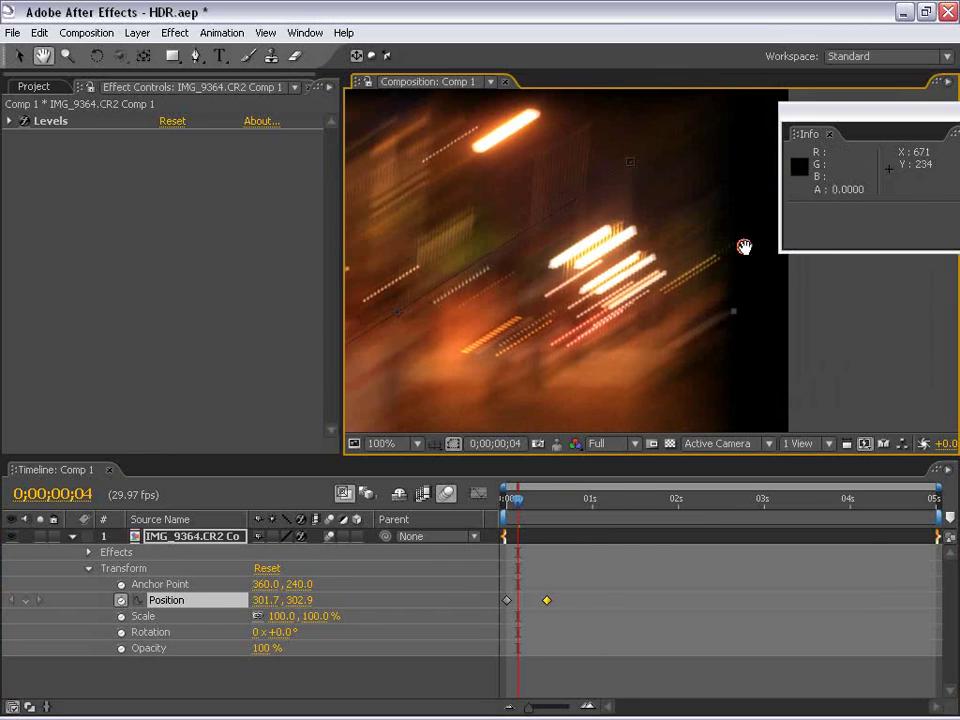
Step: Slow the movement by shifting the second Position keyframe to about frame 24
{"action": "left_click_drag", "start_coordinate": [548, 606], "coordinate": [567, 601]}
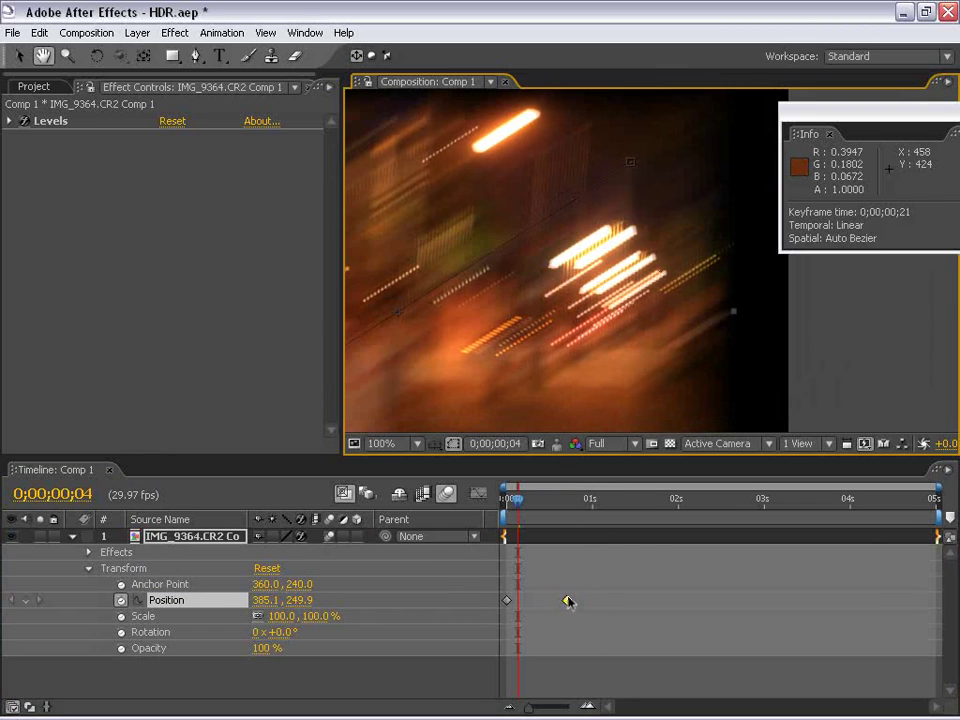
{"action": "key", "text": "v"}
{"action": "left_click_drag", "start_coordinate": [480, 342], "coordinate": [563, 289]}
{"action": "key", "text": "h"}
{"action": "scroll", "coordinate": [570, 310], "scroll_direction": "down", "scroll_amount": 1}
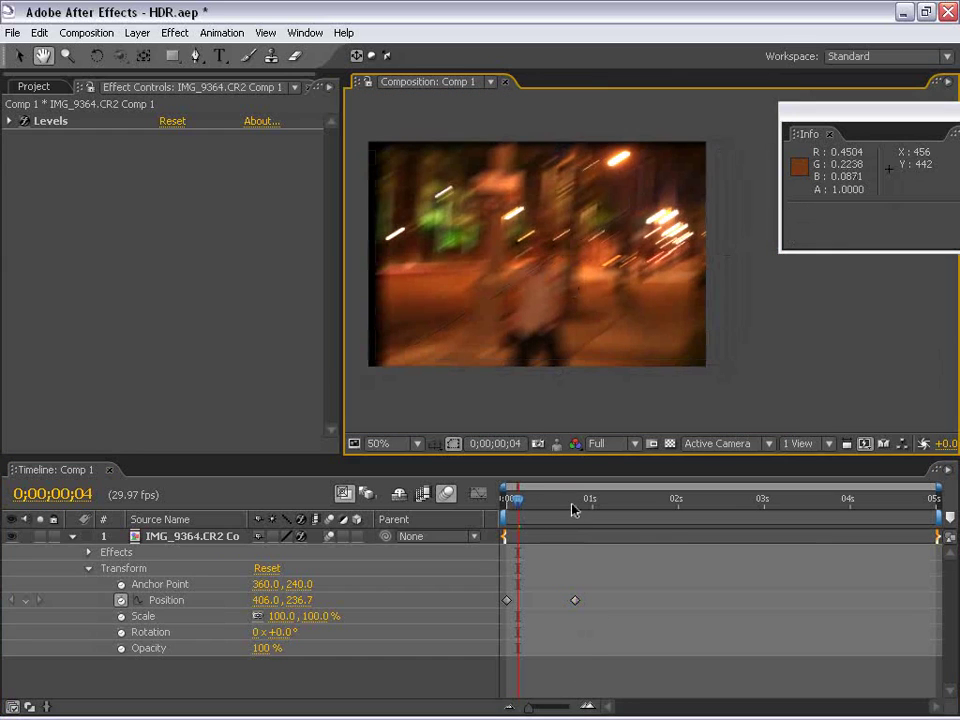
{"action": "left_click_drag", "start_coordinate": [573, 510], "coordinate": [584, 510]}
{"action": "left_click_drag", "start_coordinate": [624, 594], "coordinate": [491, 621]}
{"action": "left_click_drag", "start_coordinate": [634, 542], "coordinate": [463, 611]}
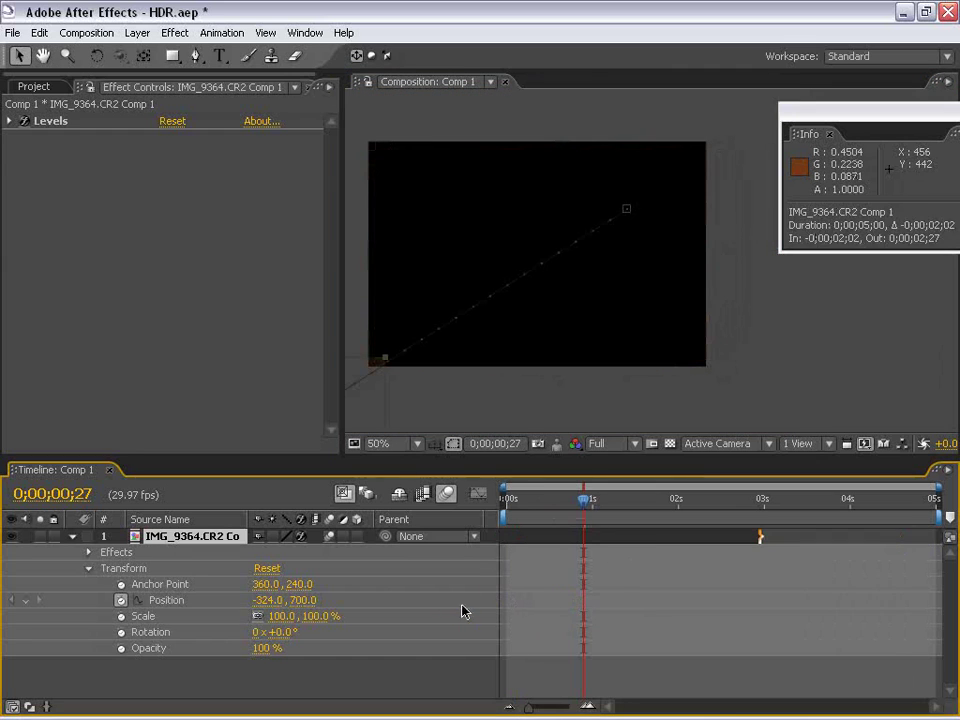
{"action": "key", "text": "ctrl+z"}
Step: Apply Easy Ease to both Position keyframes and play a RAM preview of the animation
{"action": "left_click_drag", "start_coordinate": [600, 590], "coordinate": [467, 688]}
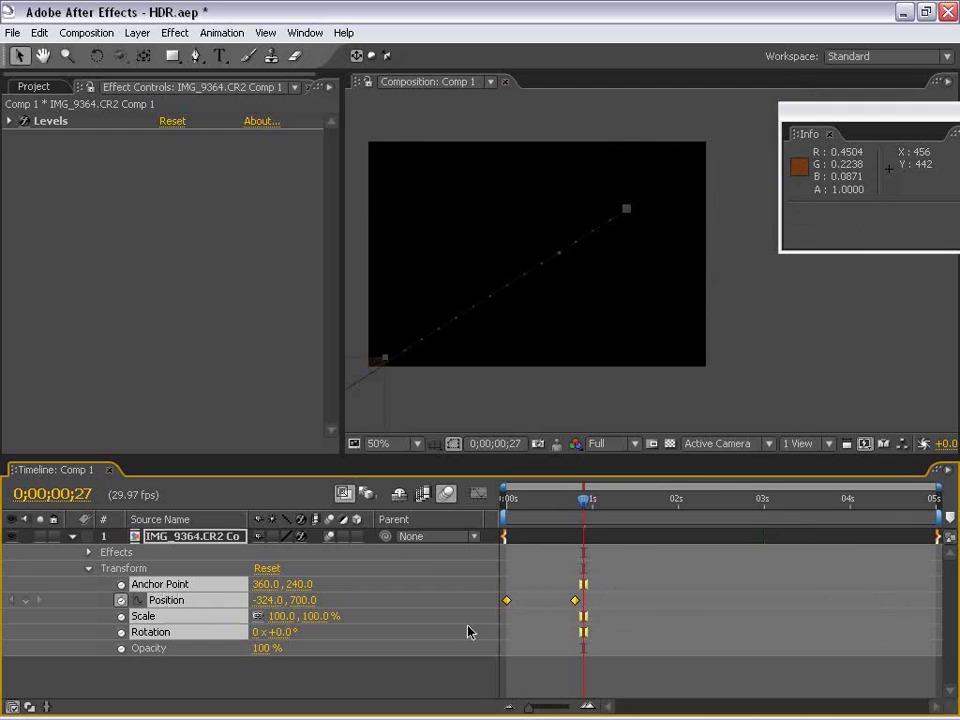
{"action": "key", "text": "KP_0"}
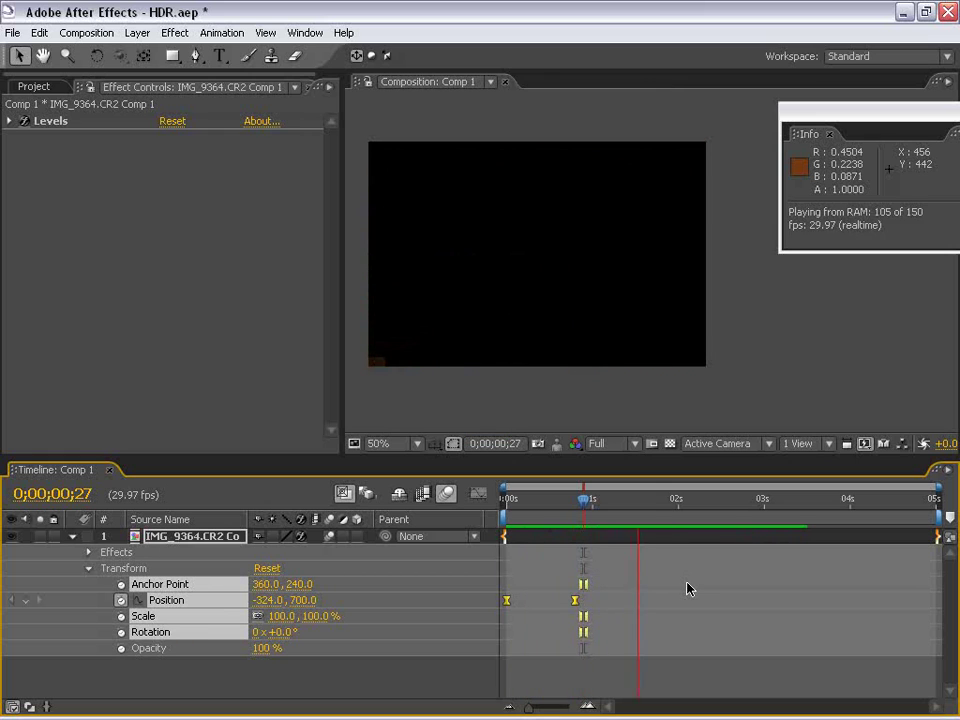
{"action": "left_click_drag", "start_coordinate": [584, 499], "coordinate": [526, 500]}
Step: Compare the motion-blurred highlights at 8 bpc and 32 bpc at frame 7, finishing with the project at 32 bpc
{"action": "left_click", "coordinate": [30, 87]}
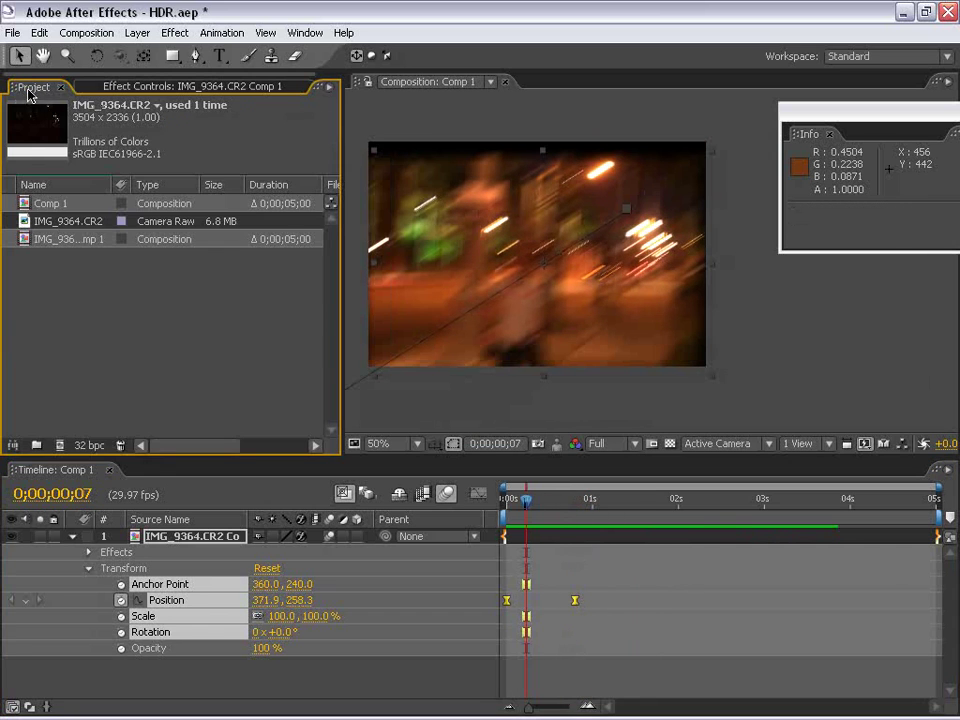
{"action": "left_click", "coordinate": [89, 445]}
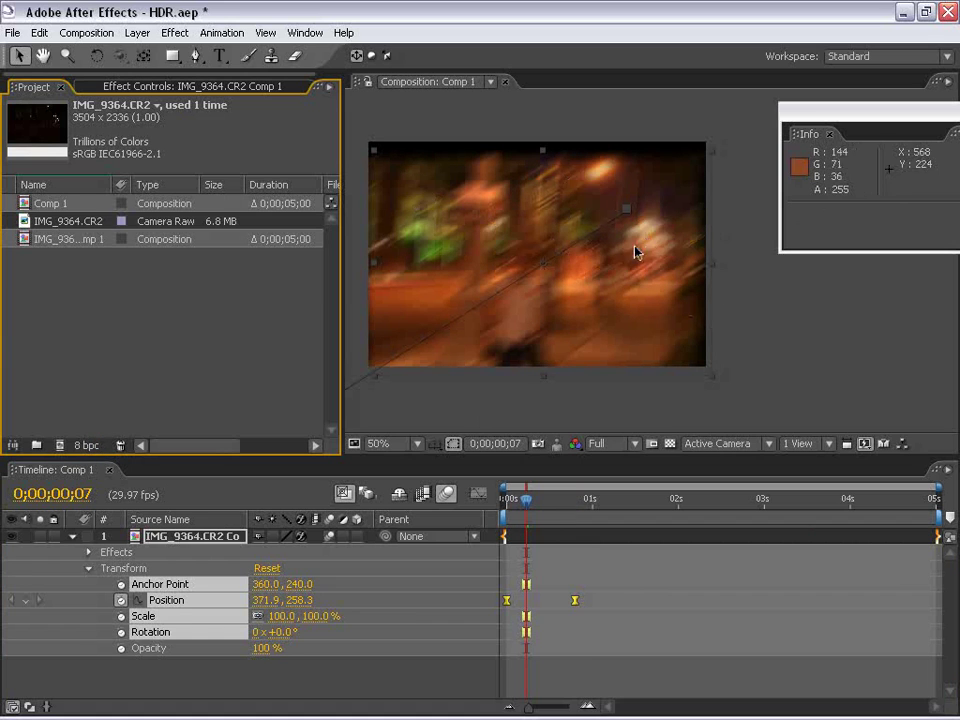
{"action": "scroll", "coordinate": [634, 253], "scroll_direction": "up", "scroll_amount": 1}
{"action": "scroll", "coordinate": [579, 279], "scroll_direction": "down", "scroll_amount": 1}
{"action": "left_click_drag", "start_coordinate": [614, 245], "coordinate": [625, 242]}
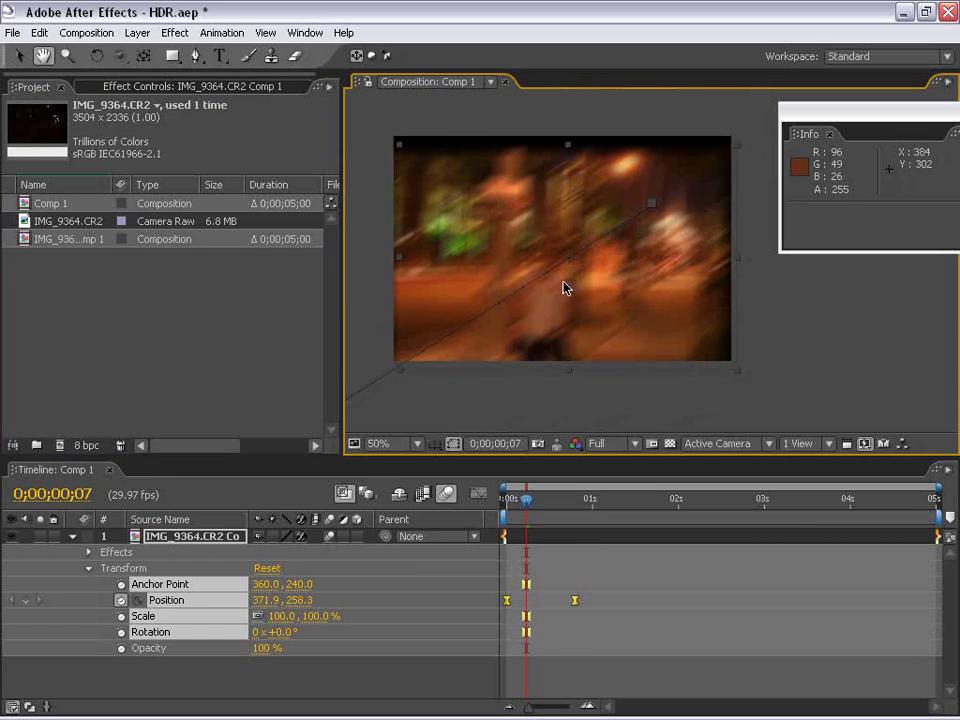
{"action": "left_click", "coordinate": [89, 446]}
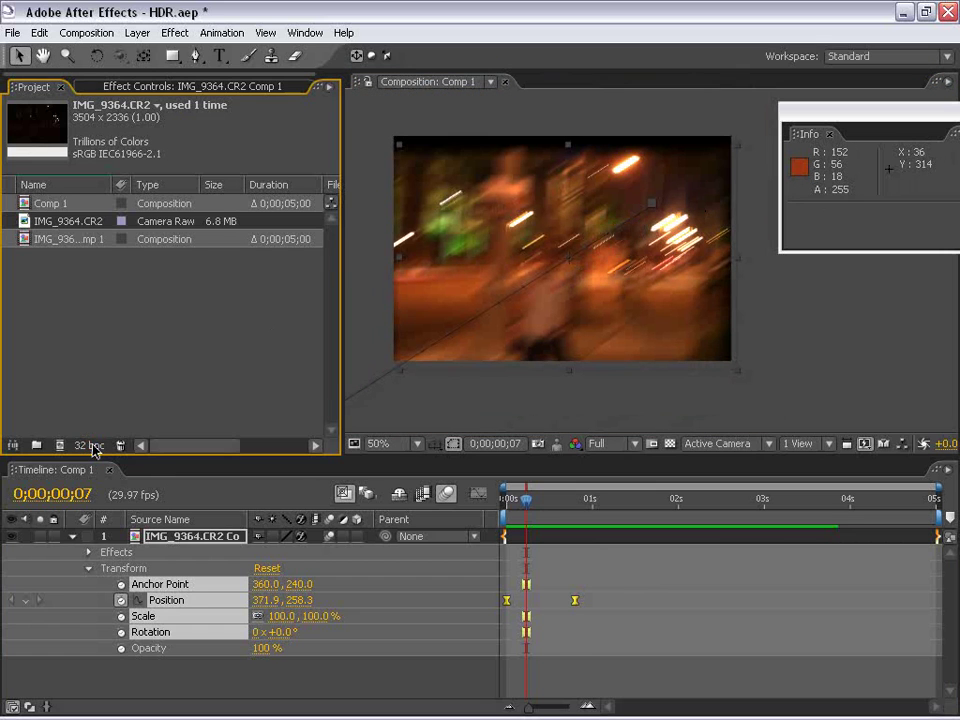
{"action": "left_click", "coordinate": [90, 446]}
{"action": "left_click", "coordinate": [90, 446]}
{"action": "left_click", "coordinate": [90, 446]}
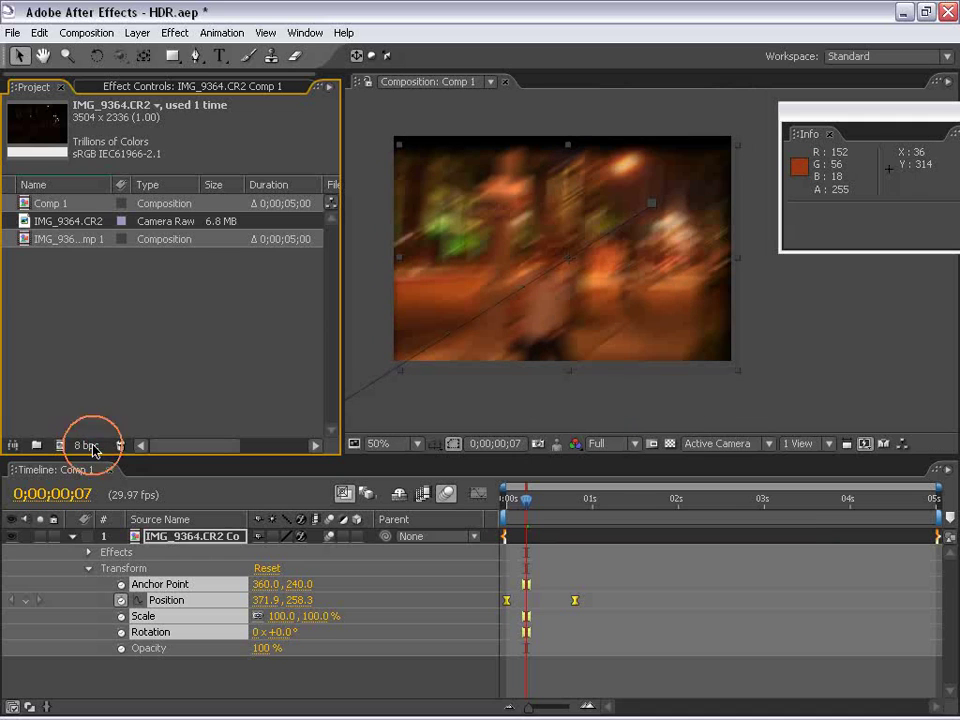
{"action": "left_click", "coordinate": [90, 446]}
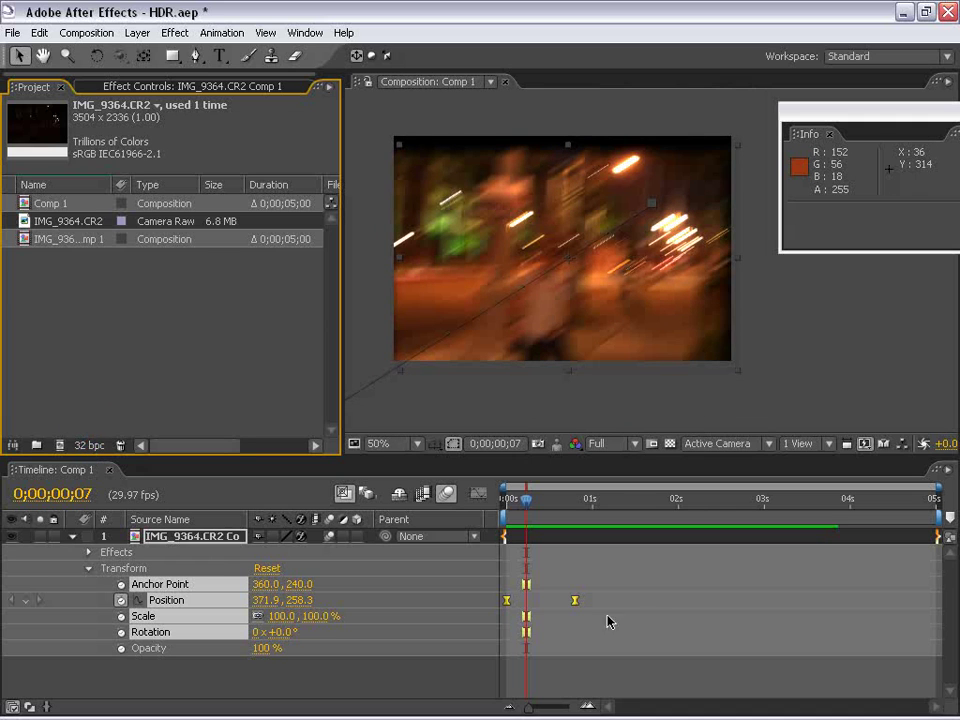
Step: Delete the pre-composed night photo layer from Comp 1
{"action": "mouse_move", "coordinate": [526, 499]}
{"action": "left_mouse_down"}
{"action": "mouse_move", "coordinate": [561, 499]}
{"action": "mouse_move", "coordinate": [514, 499]}
{"action": "left_mouse_up"}
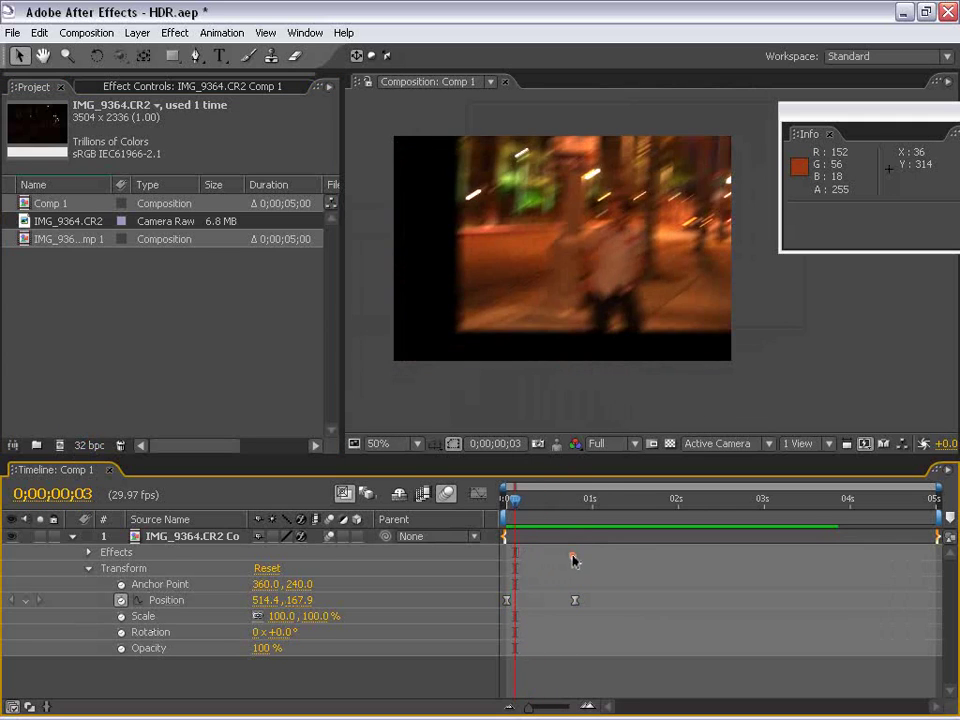
{"action": "key", "text": "Delete"}
{"action": "key", "text": "h"}
{"action": "left_click_drag", "start_coordinate": [542, 242], "coordinate": [581, 233]}
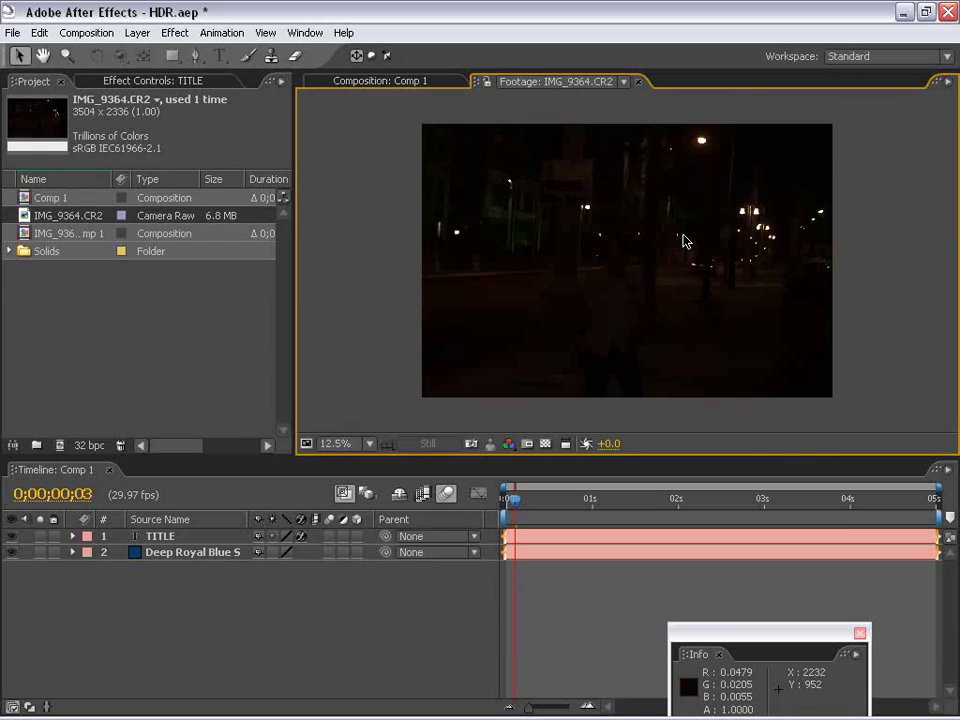
Step: Open IMG_6107.CR2 from the 20D folder in Microsoft RAW Image Viewer and browse the pool exposures through IMG_6113.CR2
{"action": "left_click", "coordinate": [165, 339]}
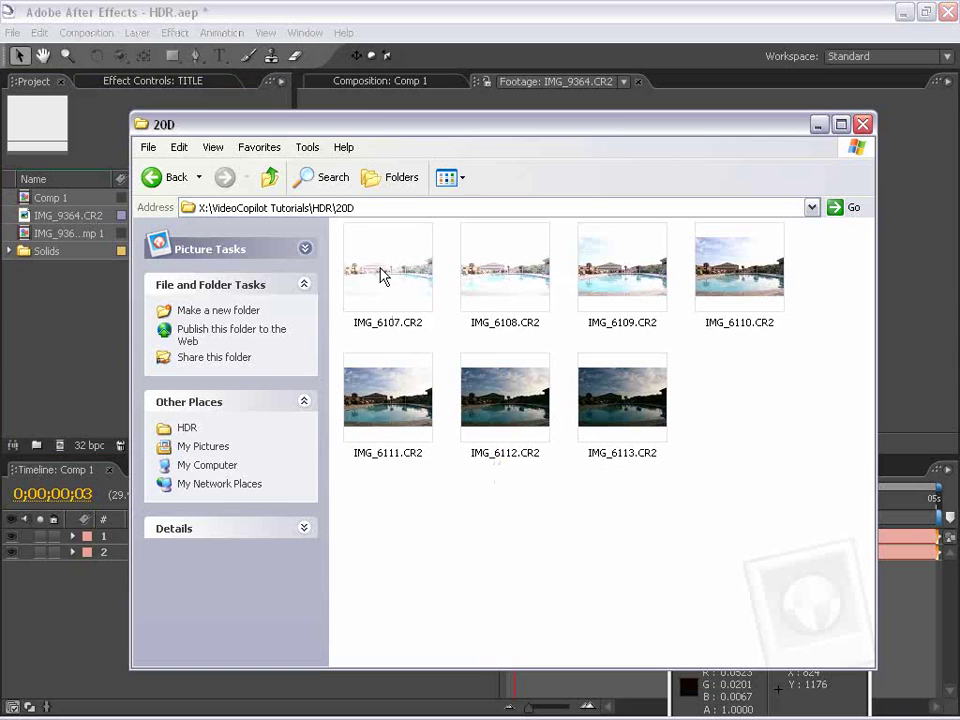
{"action": "double_click", "coordinate": [380, 268]}
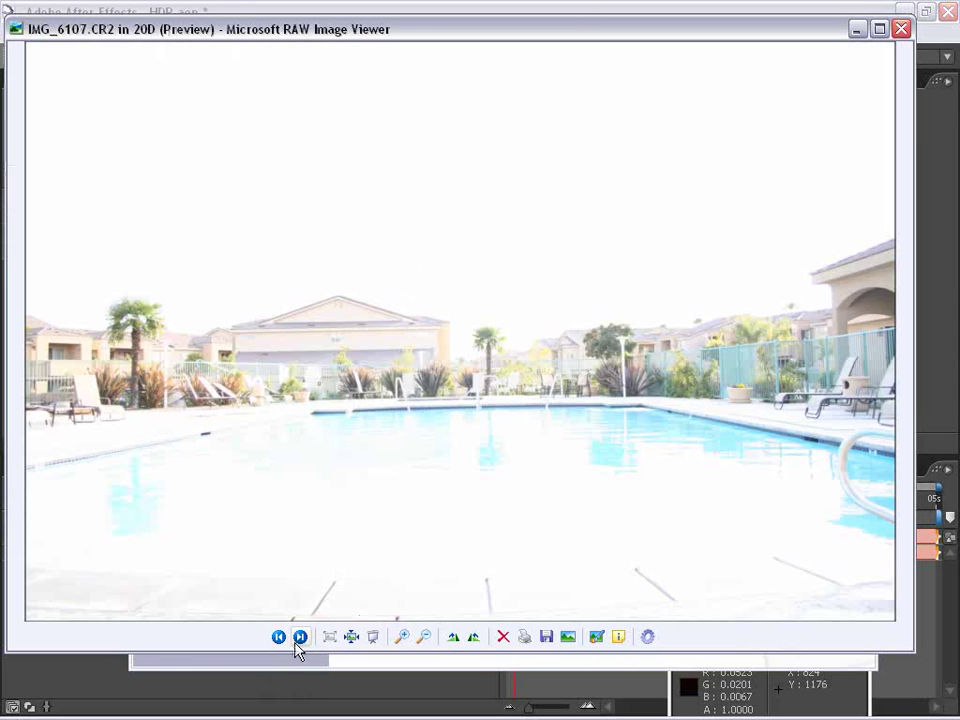
{"action": "left_click", "coordinate": [300, 637]}
{"action": "left_click", "coordinate": [300, 637]}
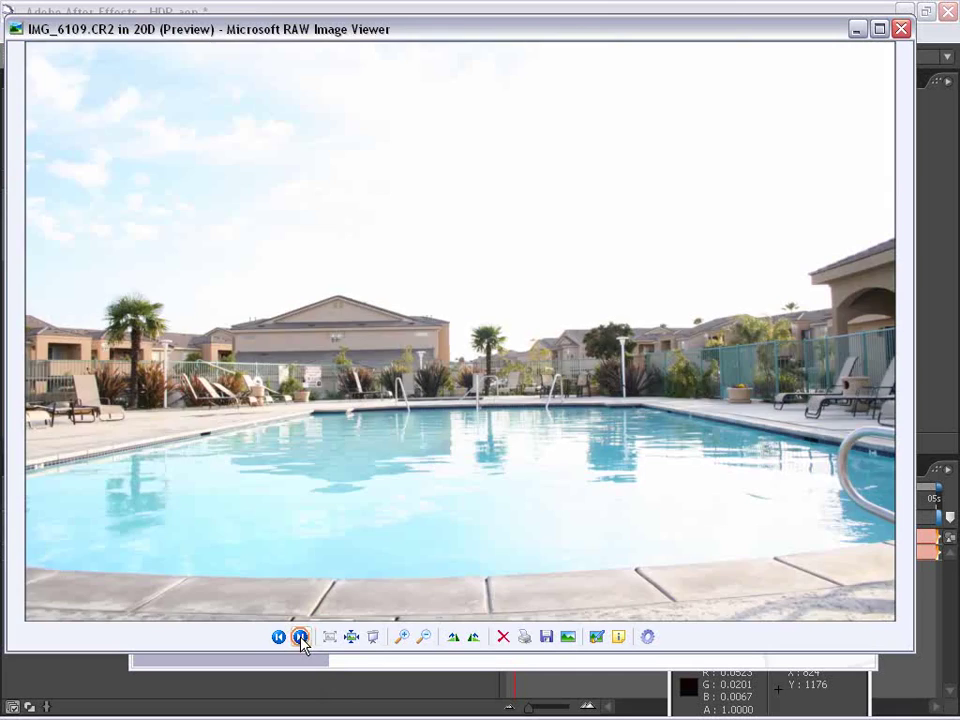
{"action": "left_click", "coordinate": [300, 637]}
{"action": "left_click", "coordinate": [300, 637]}
{"action": "left_click", "coordinate": [300, 637]}
{"action": "left_click", "coordinate": [300, 637]}
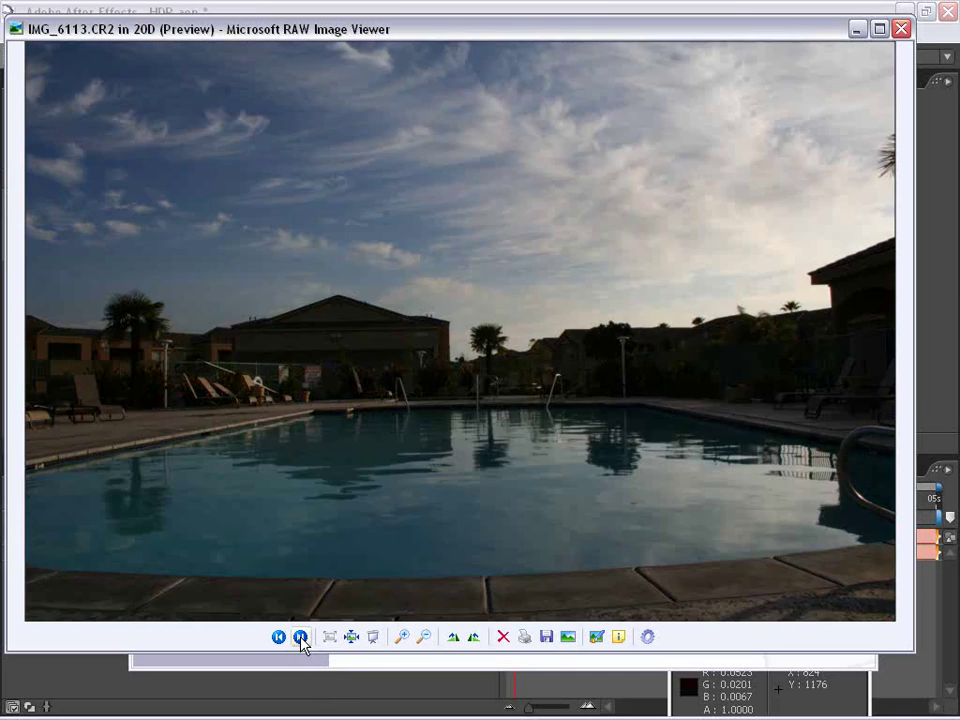
{"action": "left_click", "coordinate": [300, 637]}
{"action": "left_click", "coordinate": [279, 637]}
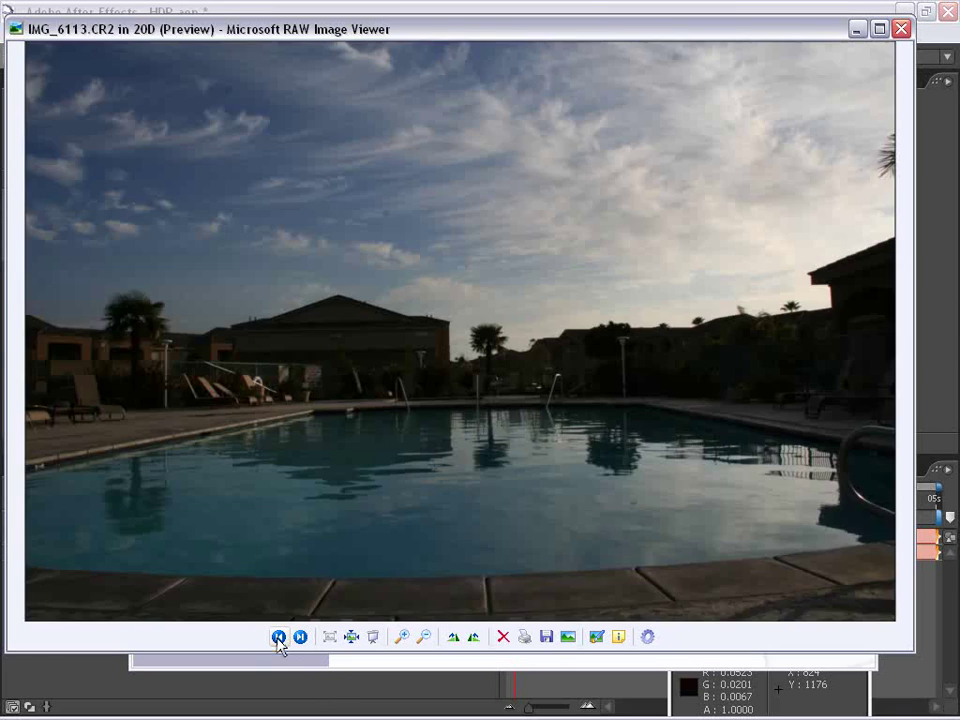
Step: Close the raw image preview and highlight all seven pool exposures in the 20D folder
{"action": "left_click", "coordinate": [901, 28]}
{"action": "left_click", "coordinate": [671, 506]}
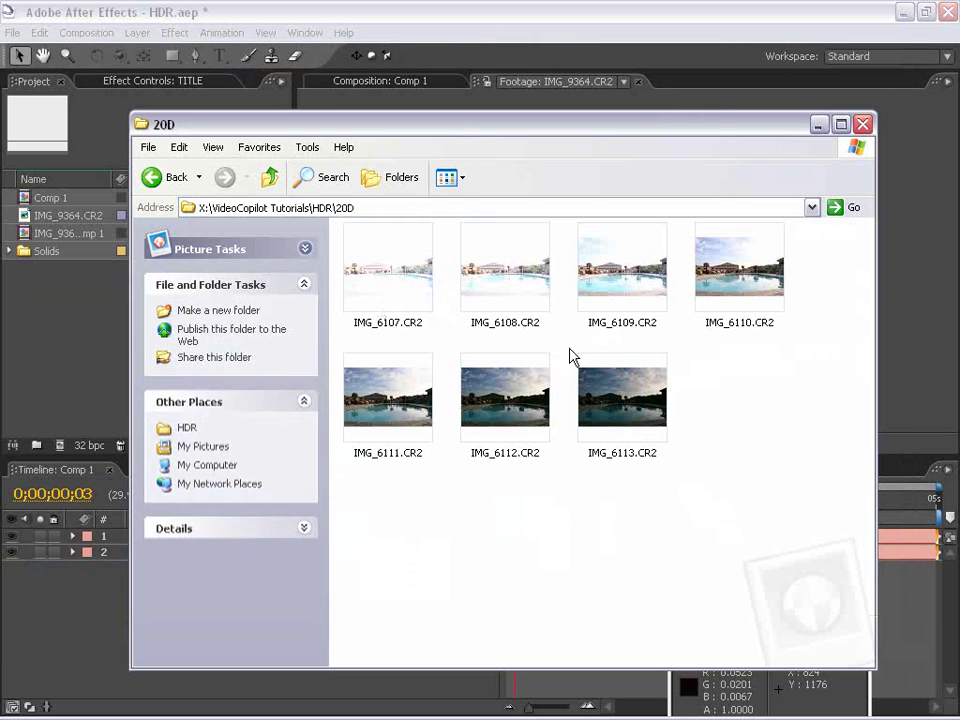
{"action": "left_click", "coordinate": [688, 516]}
{"action": "left_click_drag", "start_coordinate": [671, 456], "coordinate": [364, 240]}
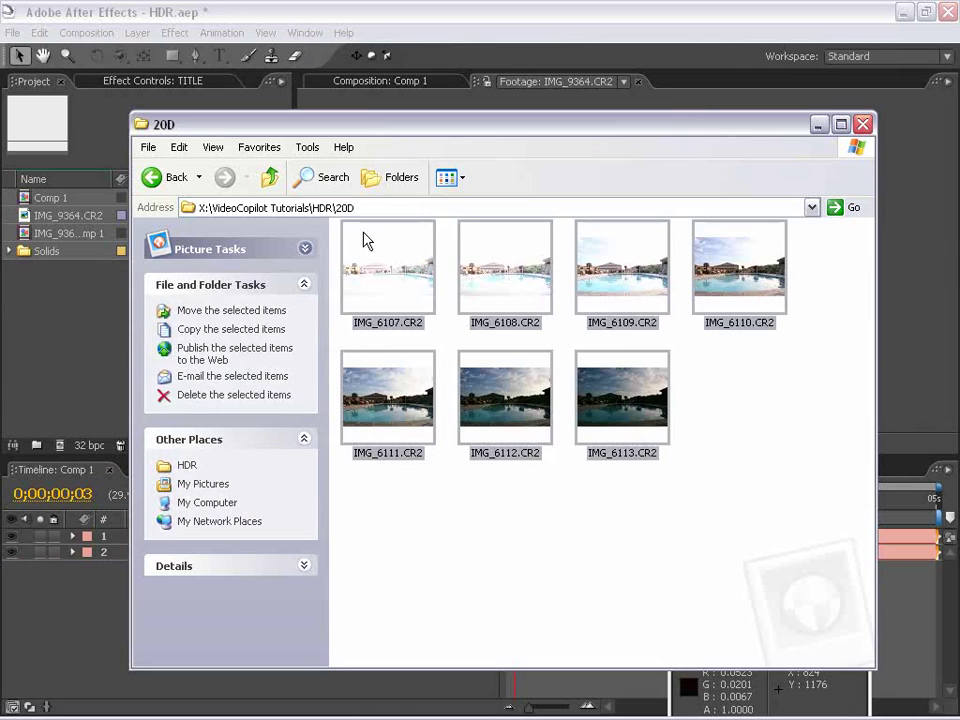
{"action": "left_click", "coordinate": [518, 527]}
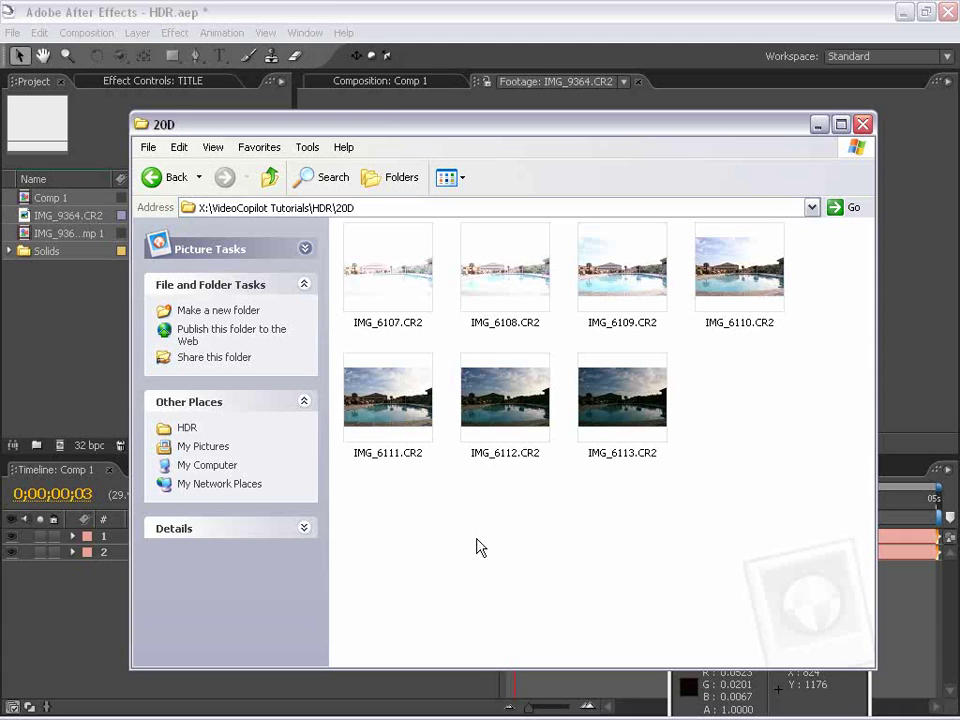
Step: Review the individual pool exposures in the 20D folder, comparing the bright and dark shots from IMG_6107.CR2 to IMG_6113.CR2
{"action": "left_click", "coordinate": [628, 432]}
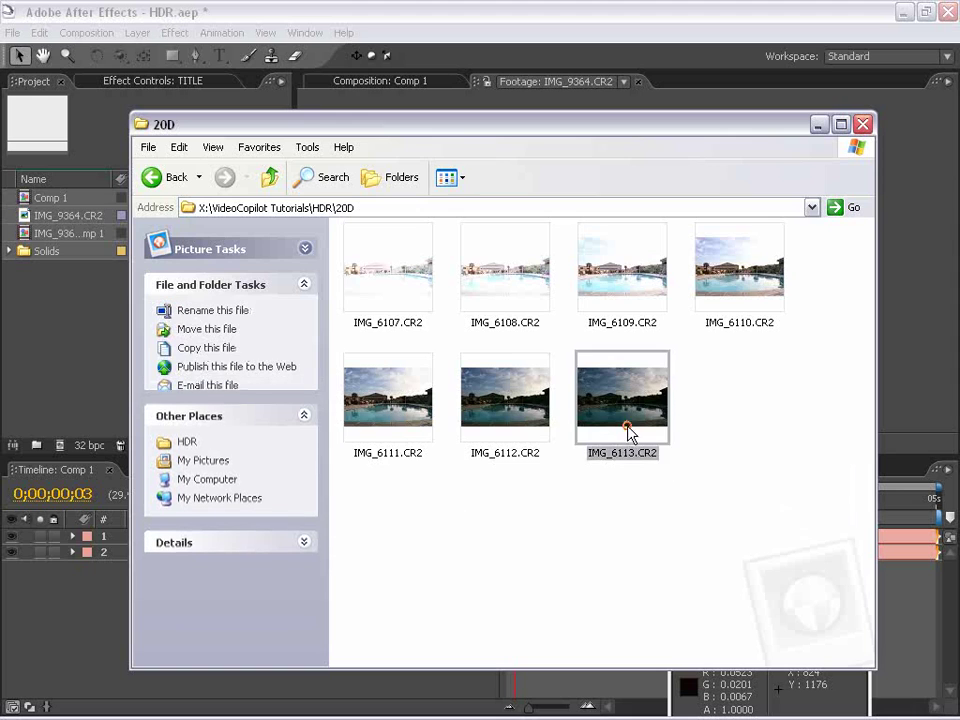
{"action": "key", "text": "Left"}
{"action": "key", "text": "Left"}
{"action": "key", "text": "Left"}
{"action": "left_click", "coordinate": [655, 265]}
{"action": "left_click", "coordinate": [510, 253]}
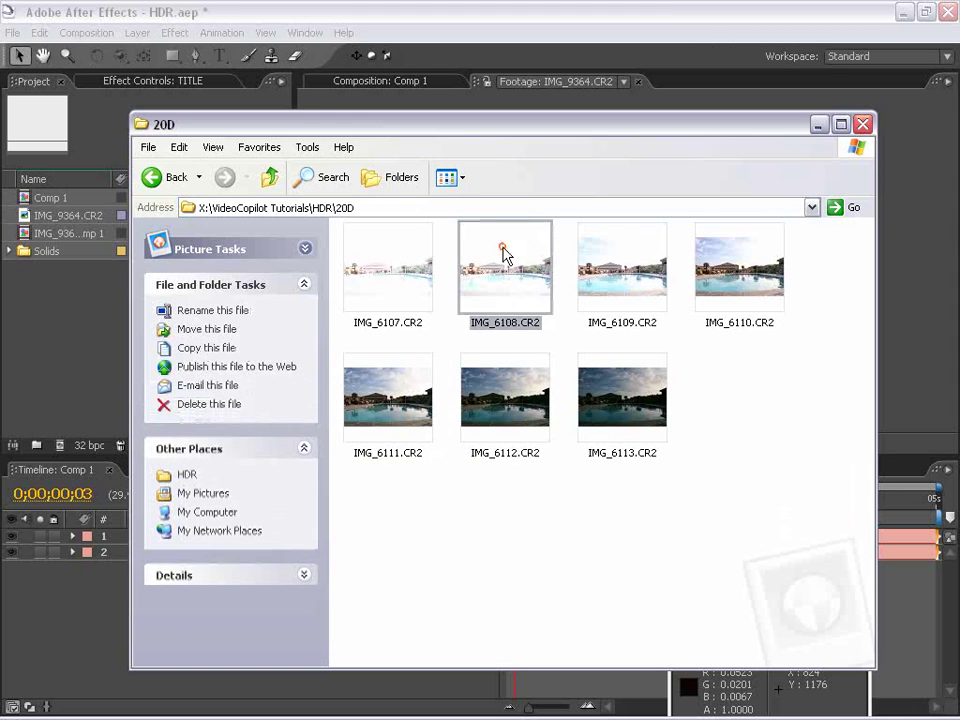
{"action": "left_click", "coordinate": [375, 395]}
{"action": "left_click", "coordinate": [467, 422]}
{"action": "left_click", "coordinate": [662, 440]}
{"action": "left_click_drag", "start_coordinate": [831, 531], "coordinate": [714, 547]}
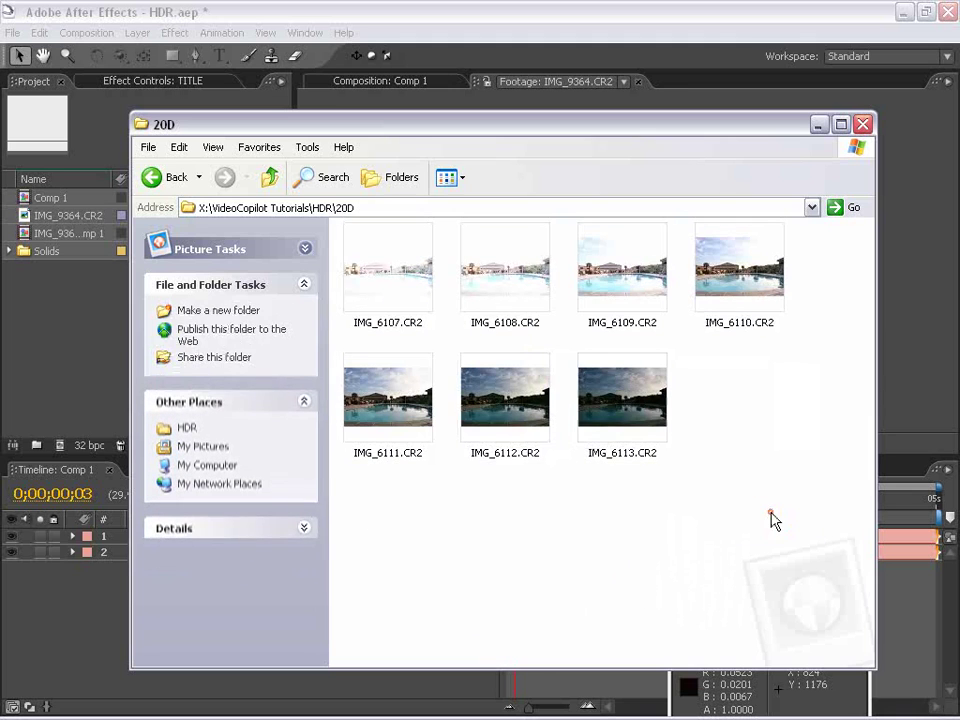
{"action": "key", "text": "ctrl+a"}
{"action": "left_click", "coordinate": [529, 540]}
Step: Switch to Photoshop and start the automated Merge to HDR command
{"action": "key", "text": "alt+Tab"}
{"action": "key", "text": "alt+Tab"}
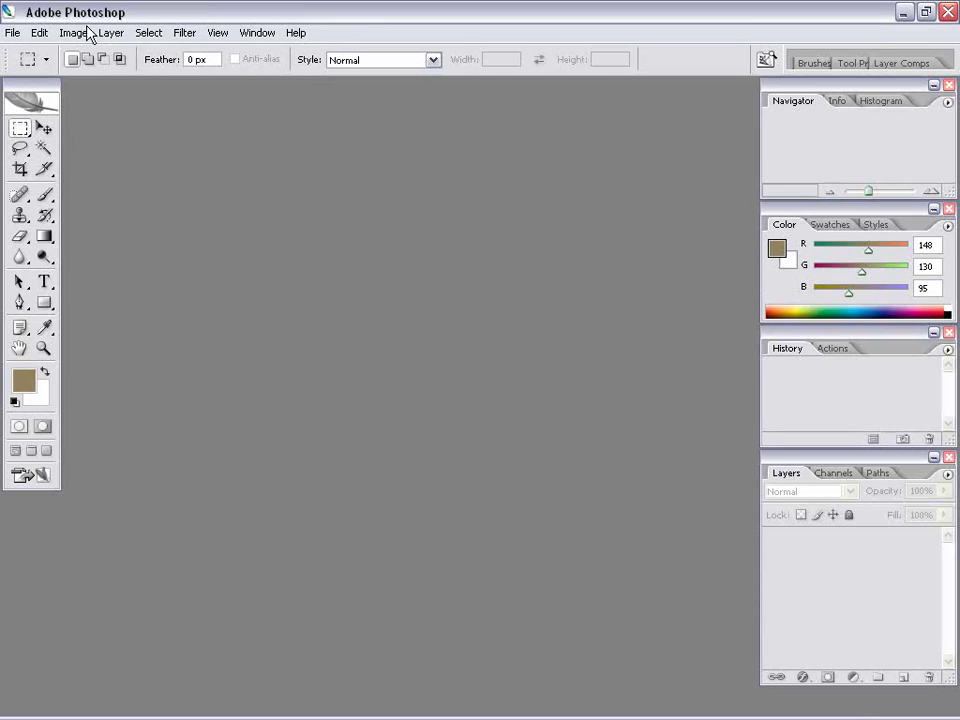
{"action": "left_click", "coordinate": [12, 33]}
{"action": "left_click", "coordinate": [30, 370]}
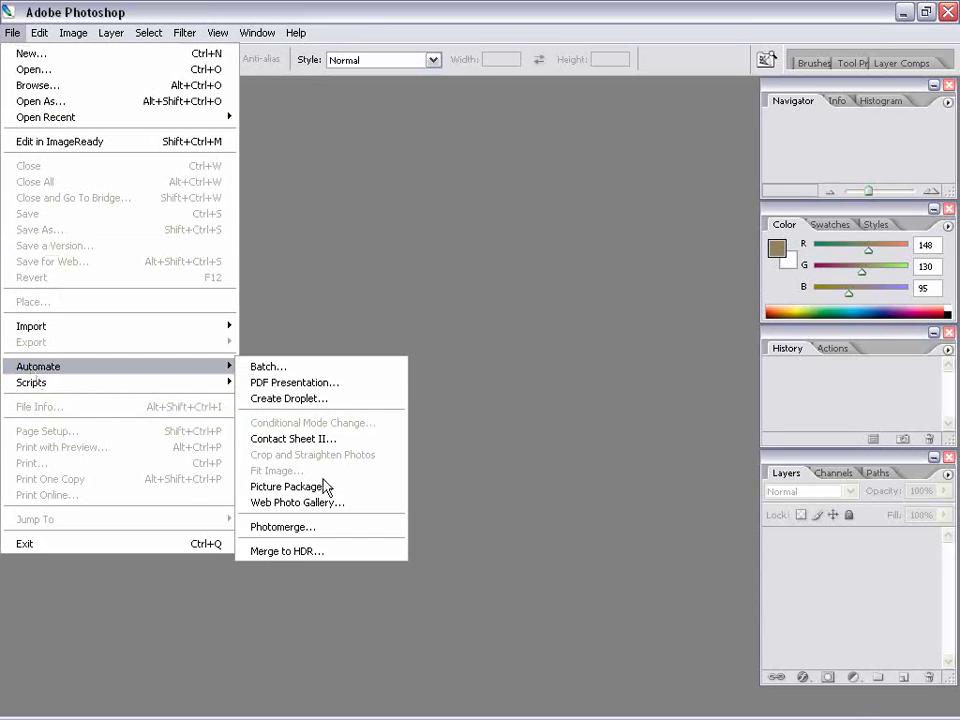
{"action": "left_click", "coordinate": [287, 551]}
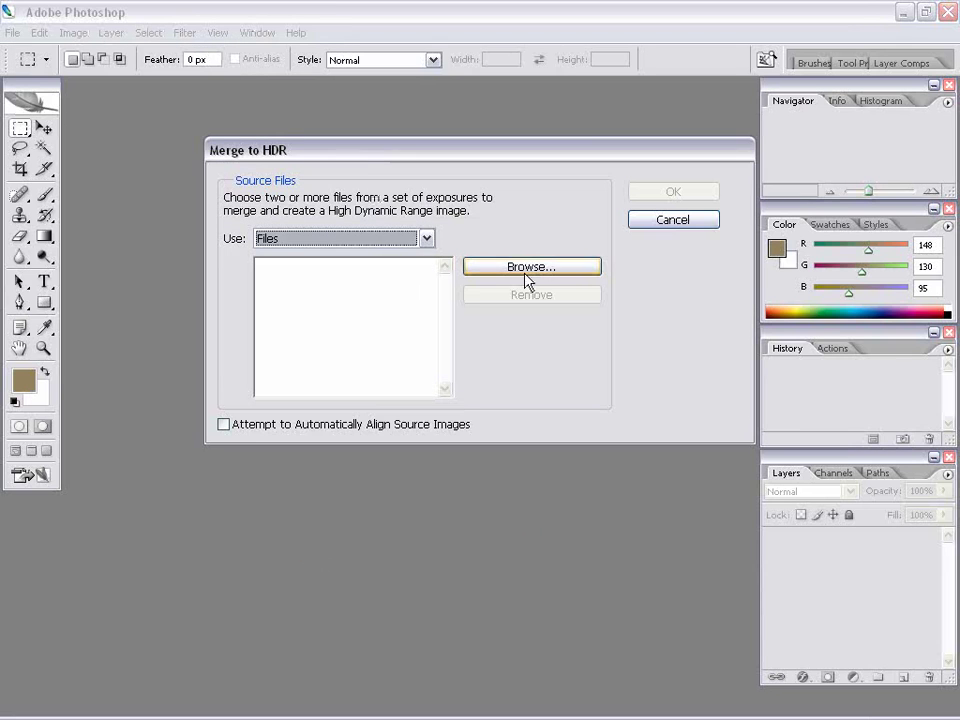
Step: Add IMG_6107.CR2 through IMG_6113.CR2 from the 20D folder as source files for the HDR merge
{"action": "left_click", "coordinate": [525, 268]}
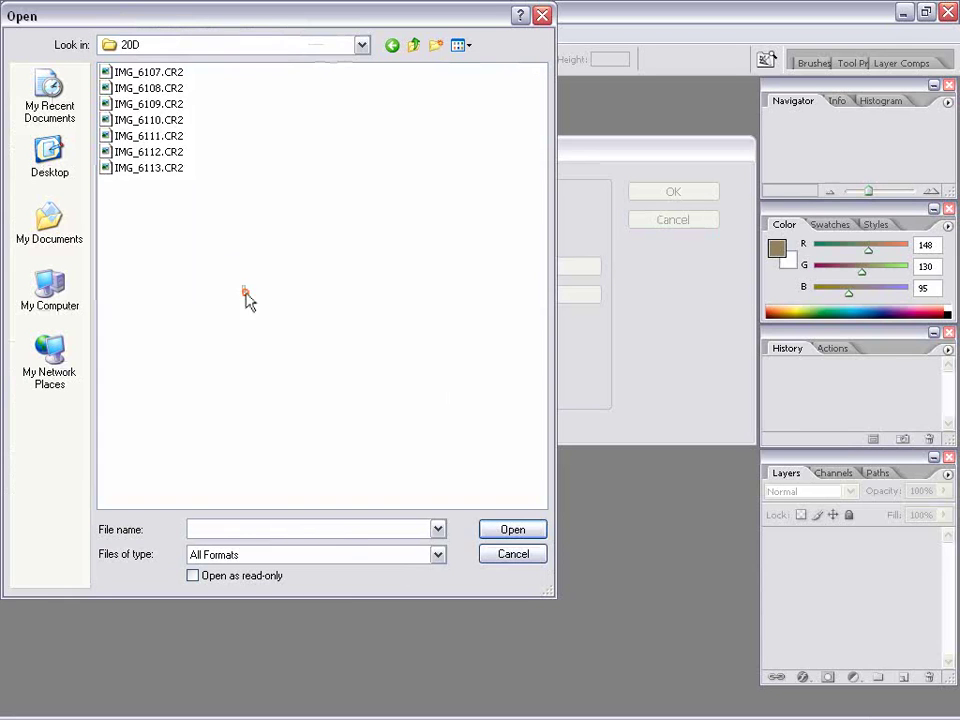
{"action": "left_click_drag", "start_coordinate": [246, 294], "coordinate": [154, 60]}
{"action": "left_click_drag", "start_coordinate": [220, 226], "coordinate": [100, 64]}
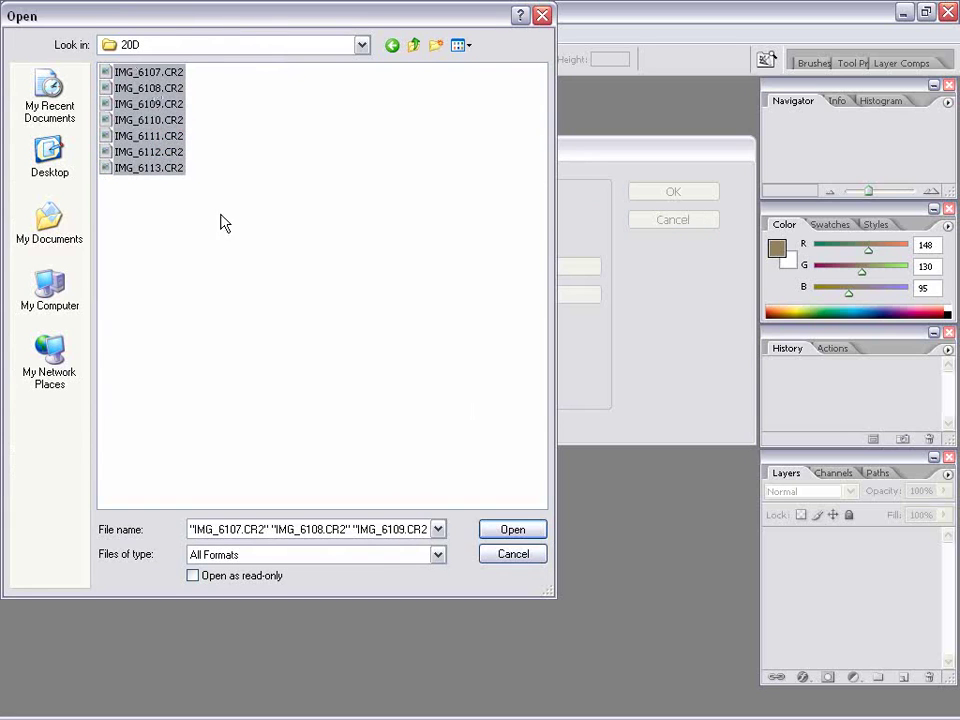
{"action": "left_click", "coordinate": [522, 531]}
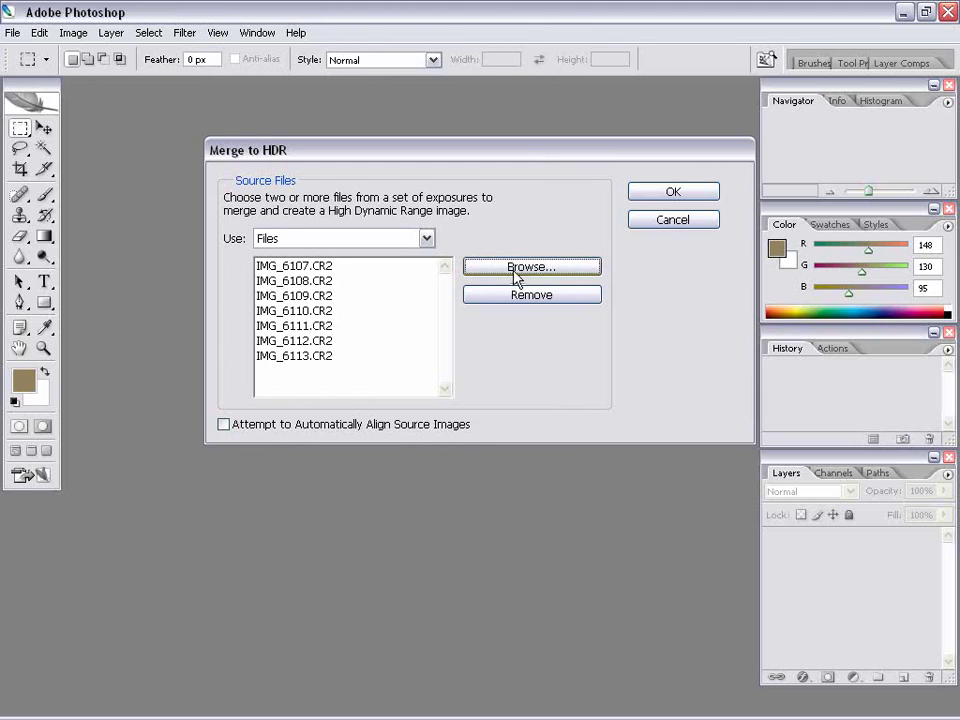
Step: Merge the exposures into a 32 Bit/Channel image, lowering the white point preview slightly to brighten the pool
{"action": "left_click", "coordinate": [684, 196]}
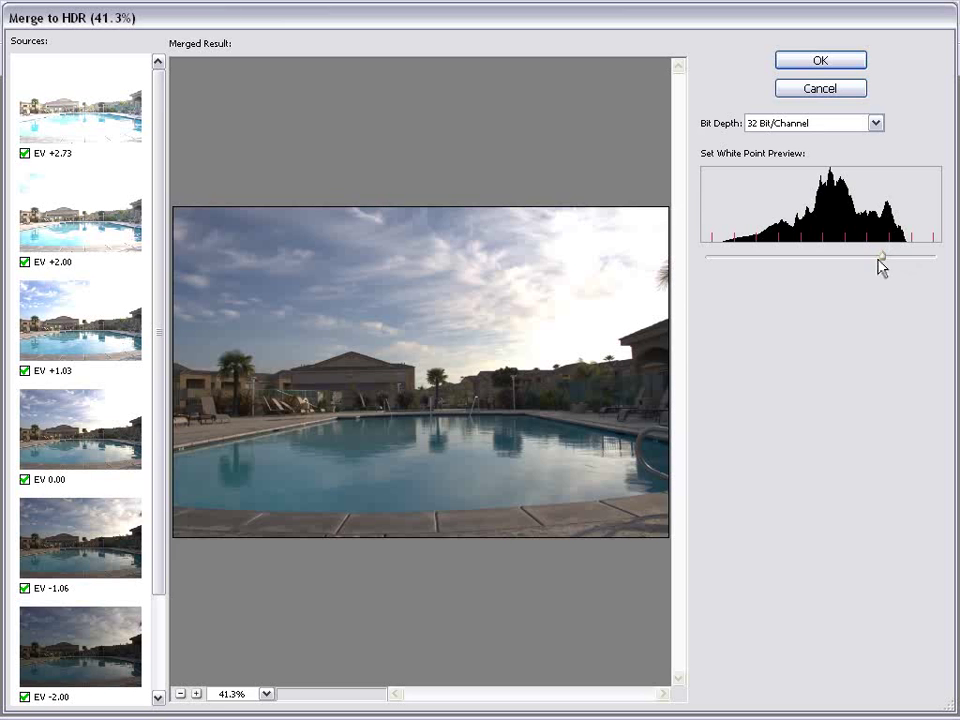
{"action": "mouse_move", "coordinate": [881, 256]}
{"action": "left_mouse_down"}
{"action": "mouse_move", "coordinate": [839, 257]}
{"action": "mouse_move", "coordinate": [864, 257]}
{"action": "left_mouse_up"}
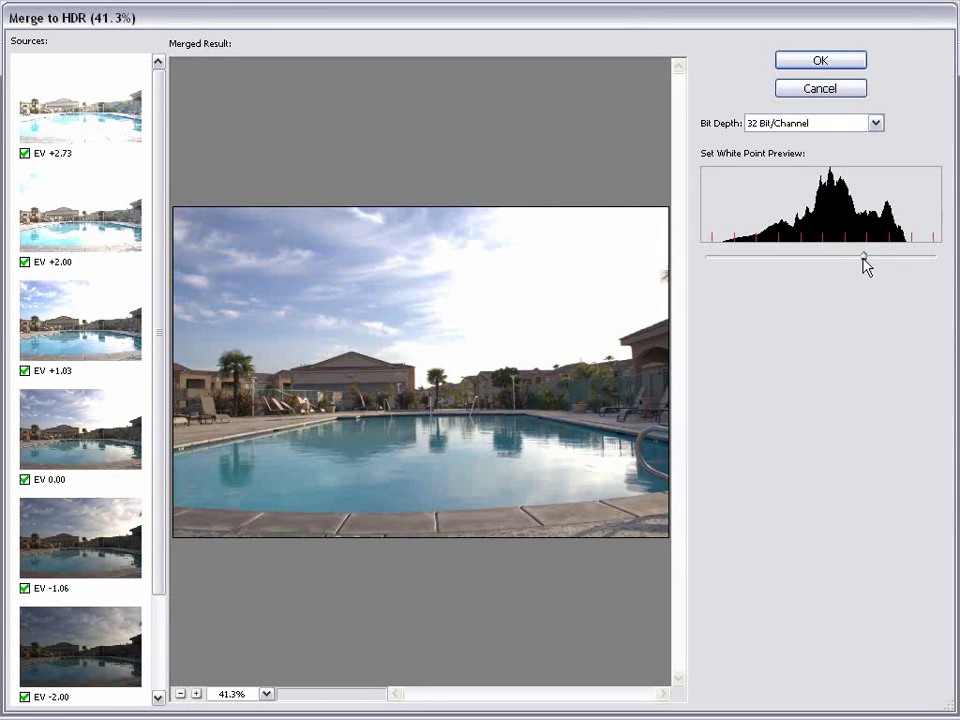
{"action": "left_click", "coordinate": [818, 60]}
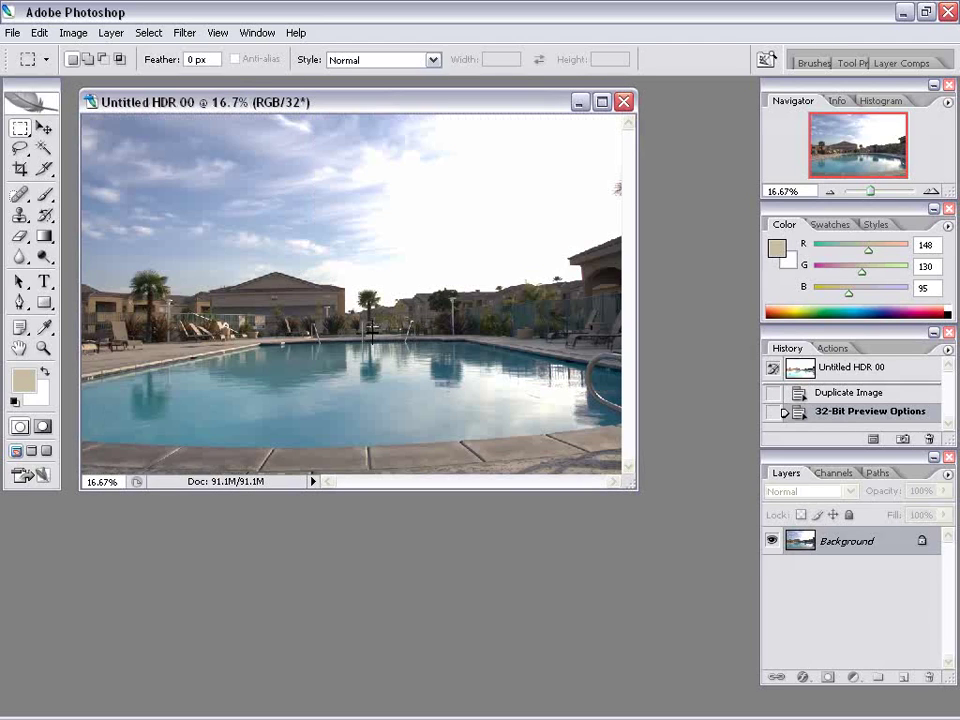
Step: Save the merged image in the Footage folder in OpenEXR format as pool_01.exr
{"action": "left_click", "coordinate": [13, 32]}
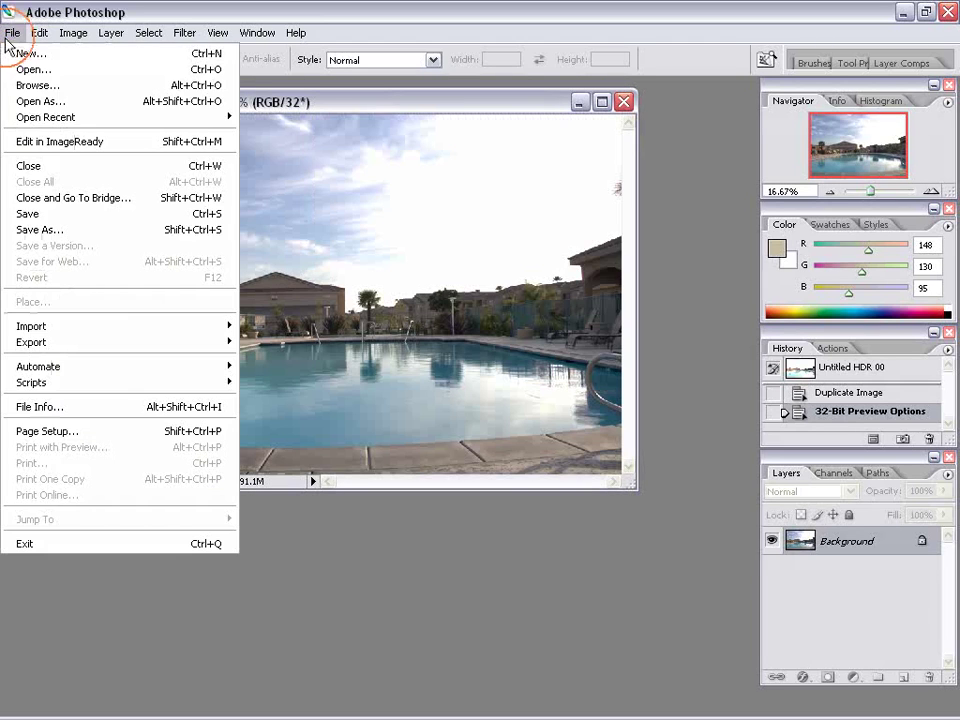
{"action": "left_click", "coordinate": [49, 231]}
{"action": "left_click", "coordinate": [230, 371]}
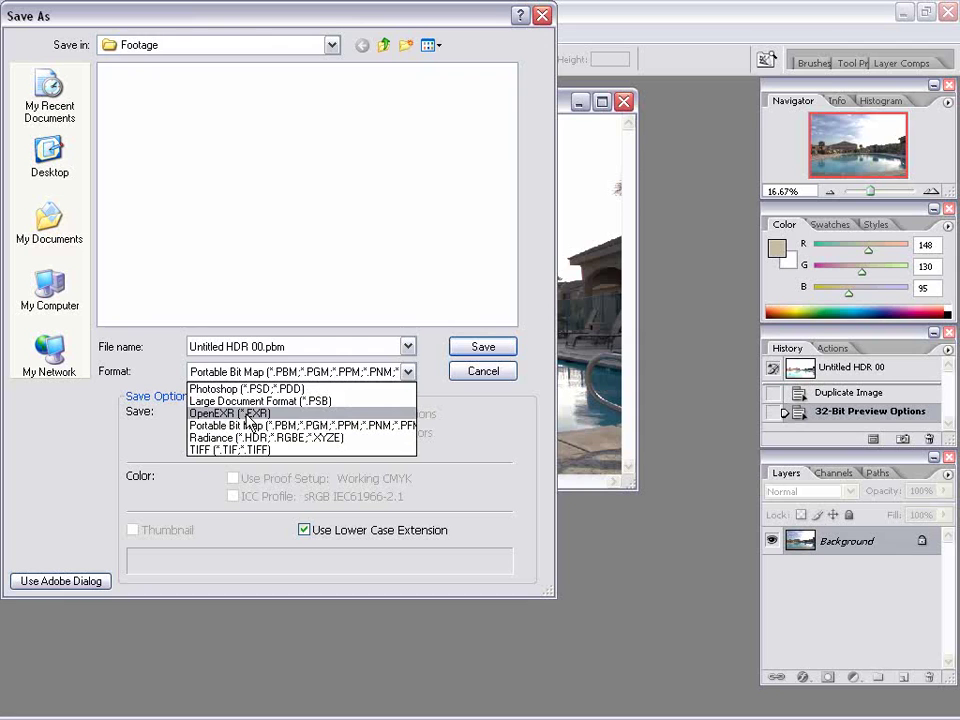
{"action": "left_click", "coordinate": [247, 414]}
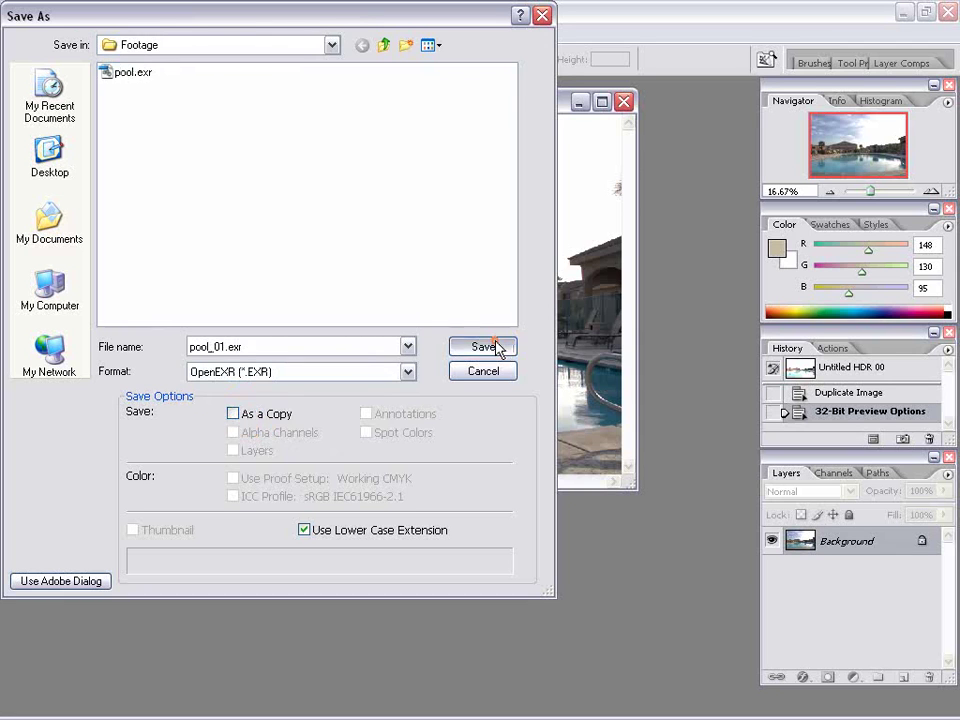
{"action": "left_click", "coordinate": [497, 347]}
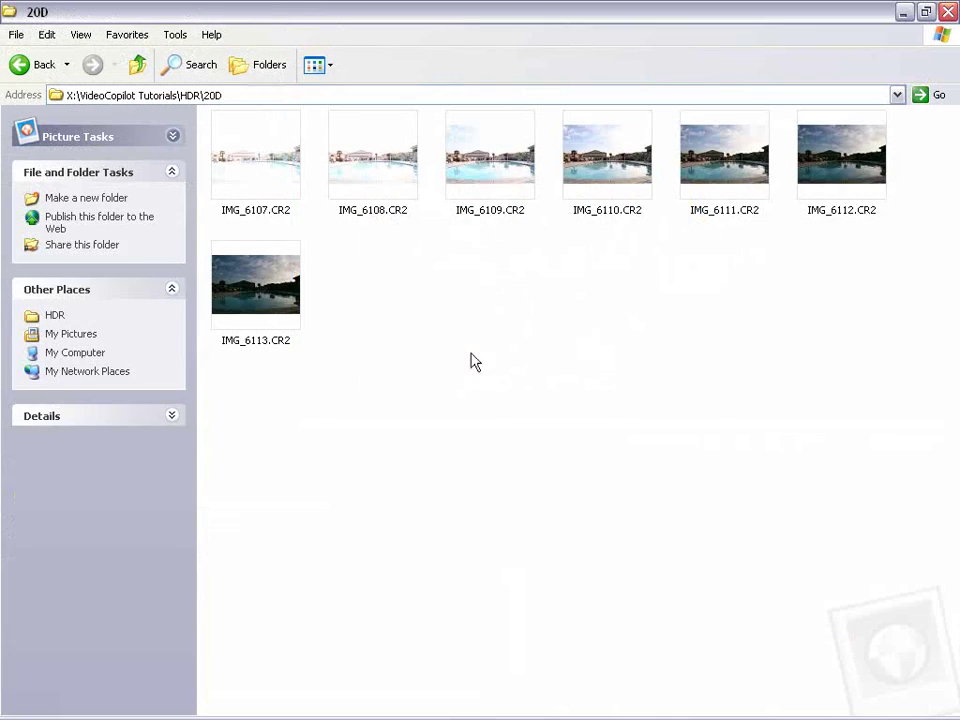
Step: Preview IMG_6110.CR2 from the 20D folder in Microsoft RAW Image Viewer and close the preview
{"action": "double_click", "coordinate": [587, 178]}
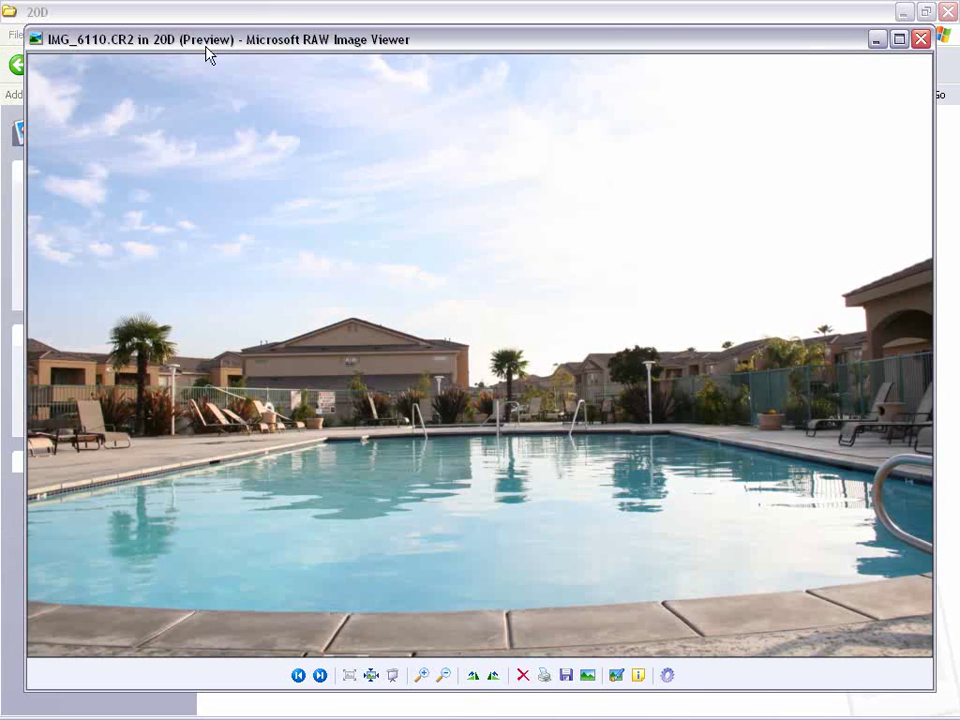
{"action": "left_click_drag", "start_coordinate": [183, 55], "coordinate": [170, 40]}
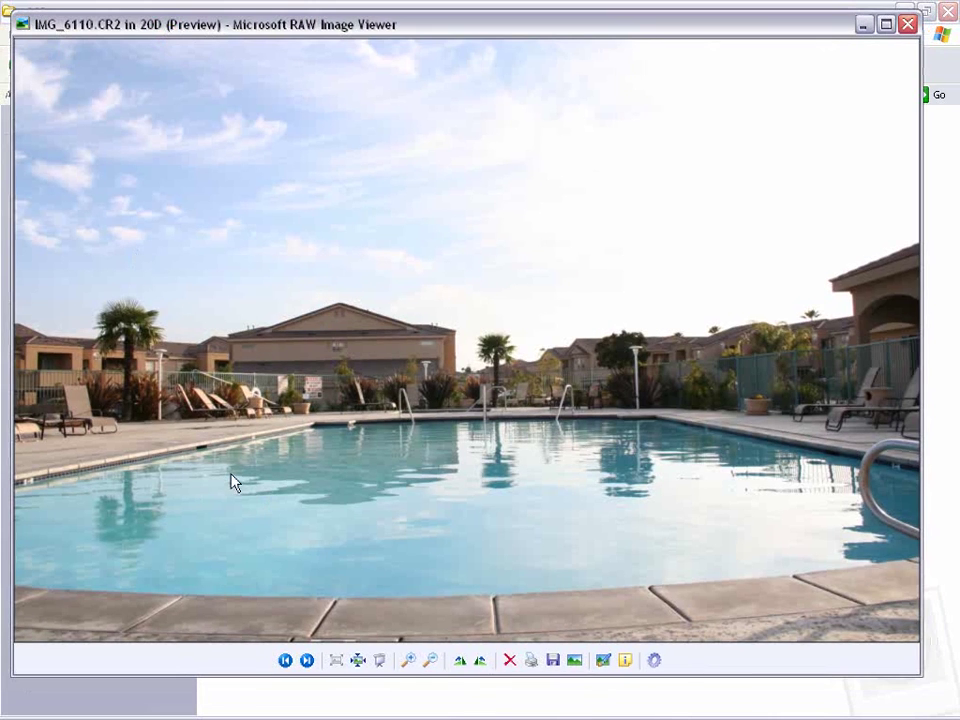
{"action": "left_click", "coordinate": [907, 23]}
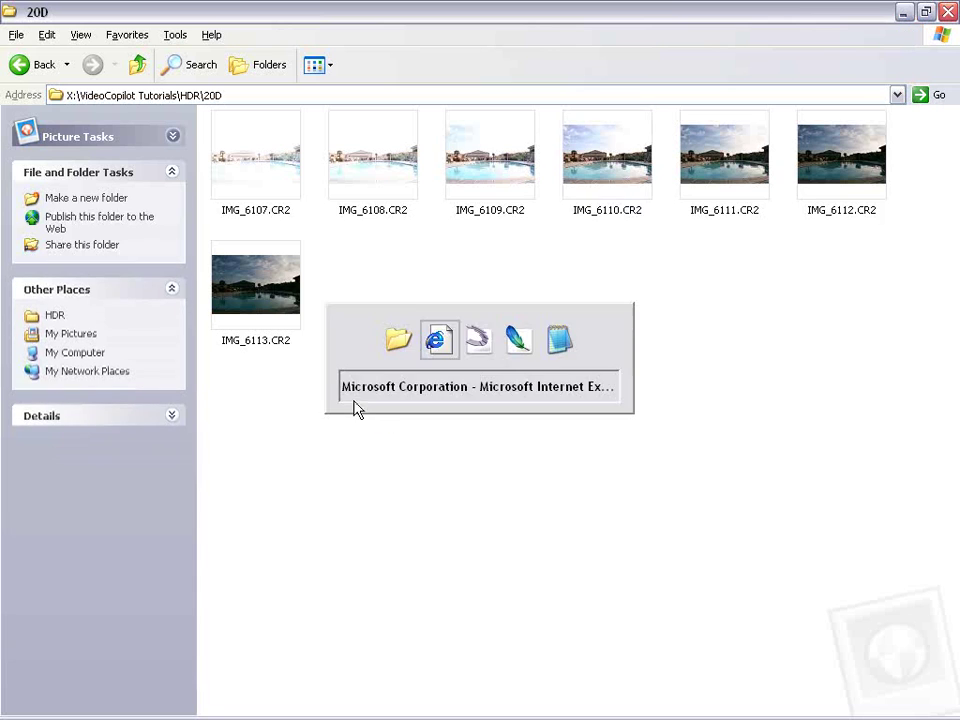
Step: Switch to Internet Explorer and search Microsoft.com for "raw viewer"
{"action": "key", "text": "alt+Tab"}
{"action": "left_click", "coordinate": [707, 143]}
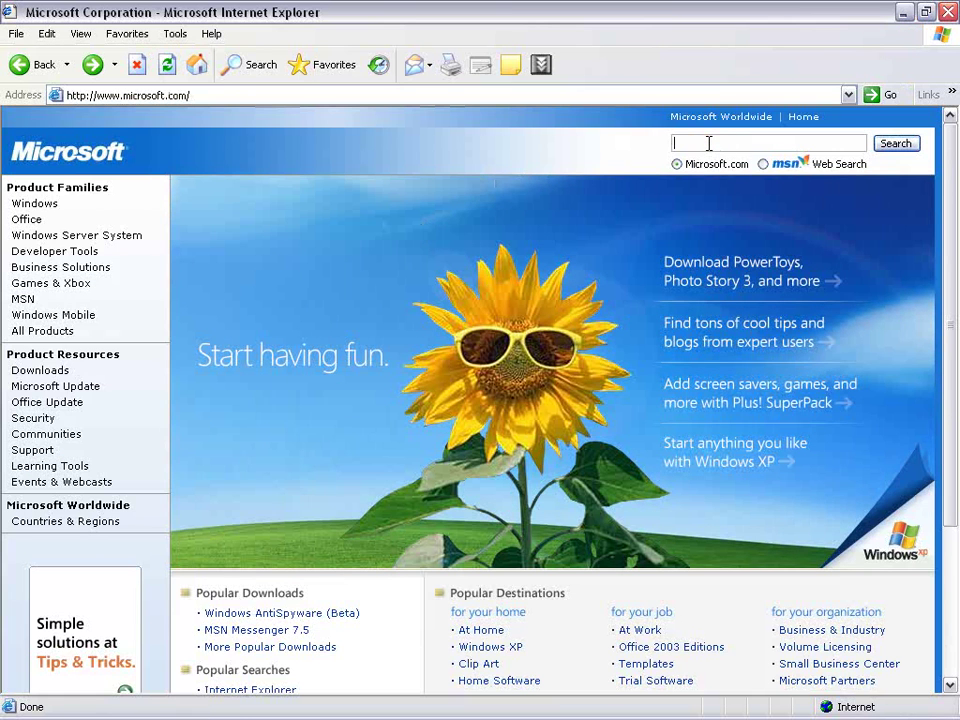
{"action": "type", "text": "ra"}
{"action": "key", "text": "Down"}
{"action": "key", "text": "Return"}
{"action": "left_click", "coordinate": [918, 145]}
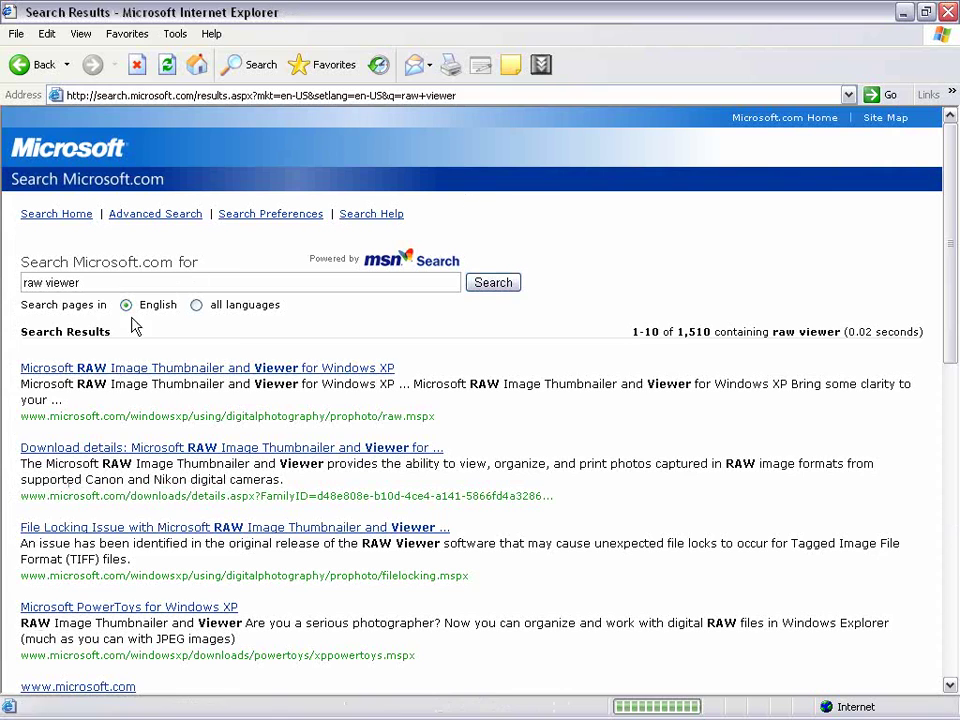